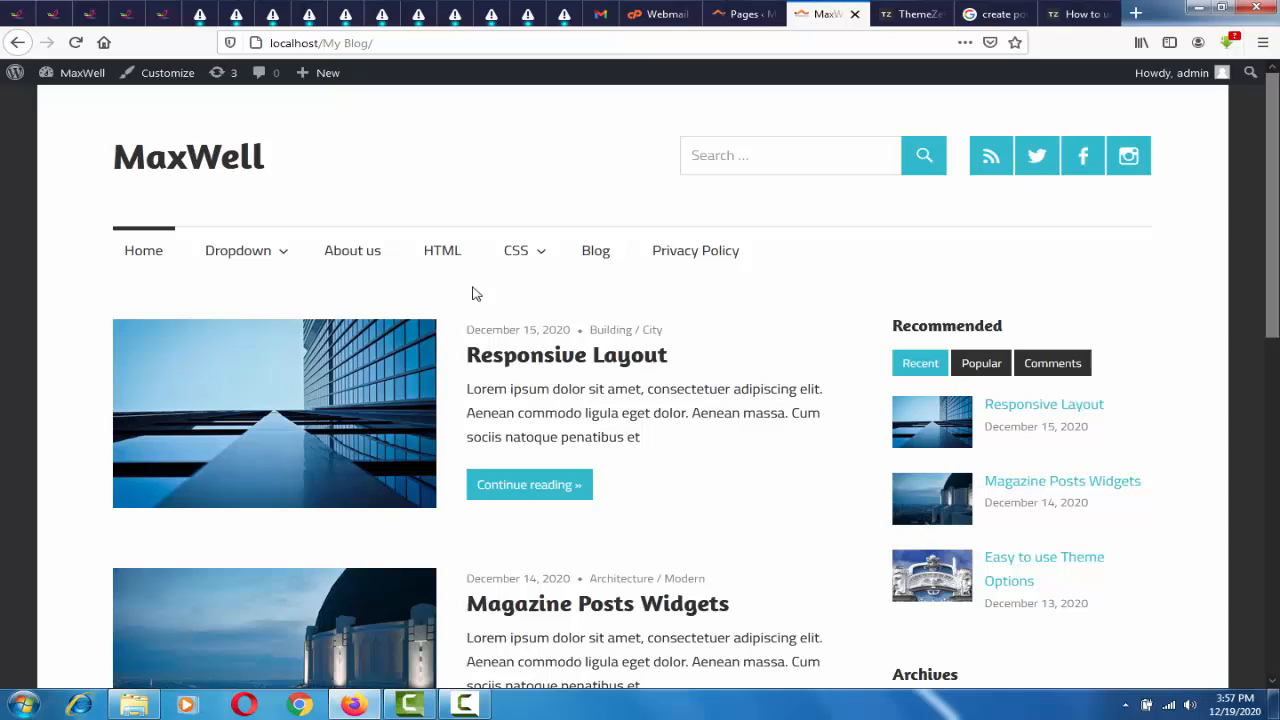
Review the blog's navigation items and open the Drop Menu 1 page in the ThemeZee Maxwell demo to view its content
{"action": "mouse_move", "coordinate": [277, 262]}
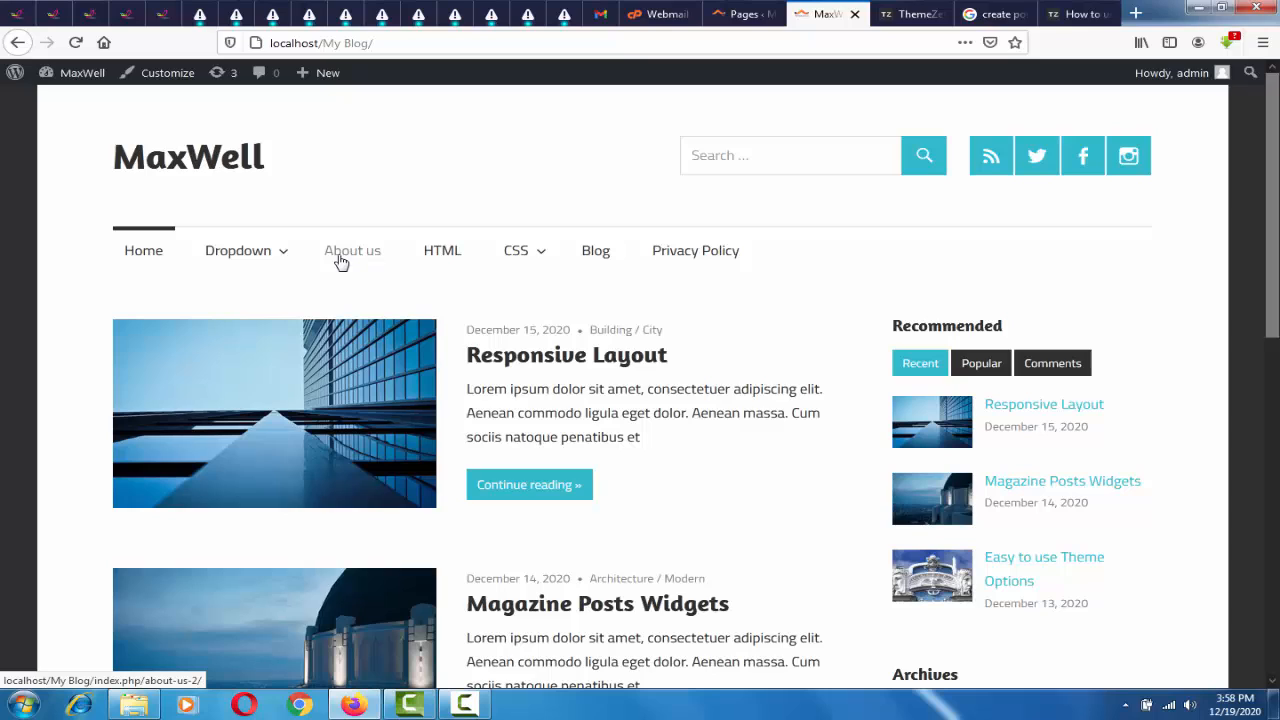
{"action": "mouse_move", "coordinate": [522, 262]}
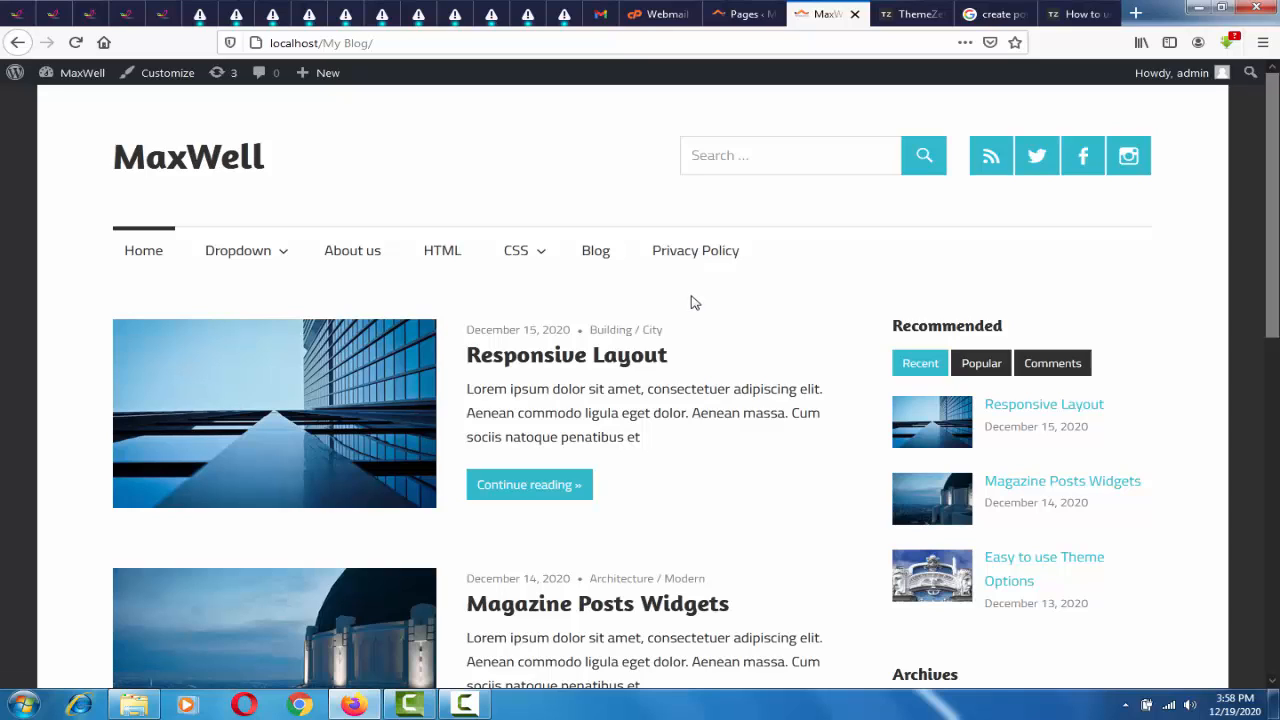
{"action": "left_click", "coordinate": [912, 12]}
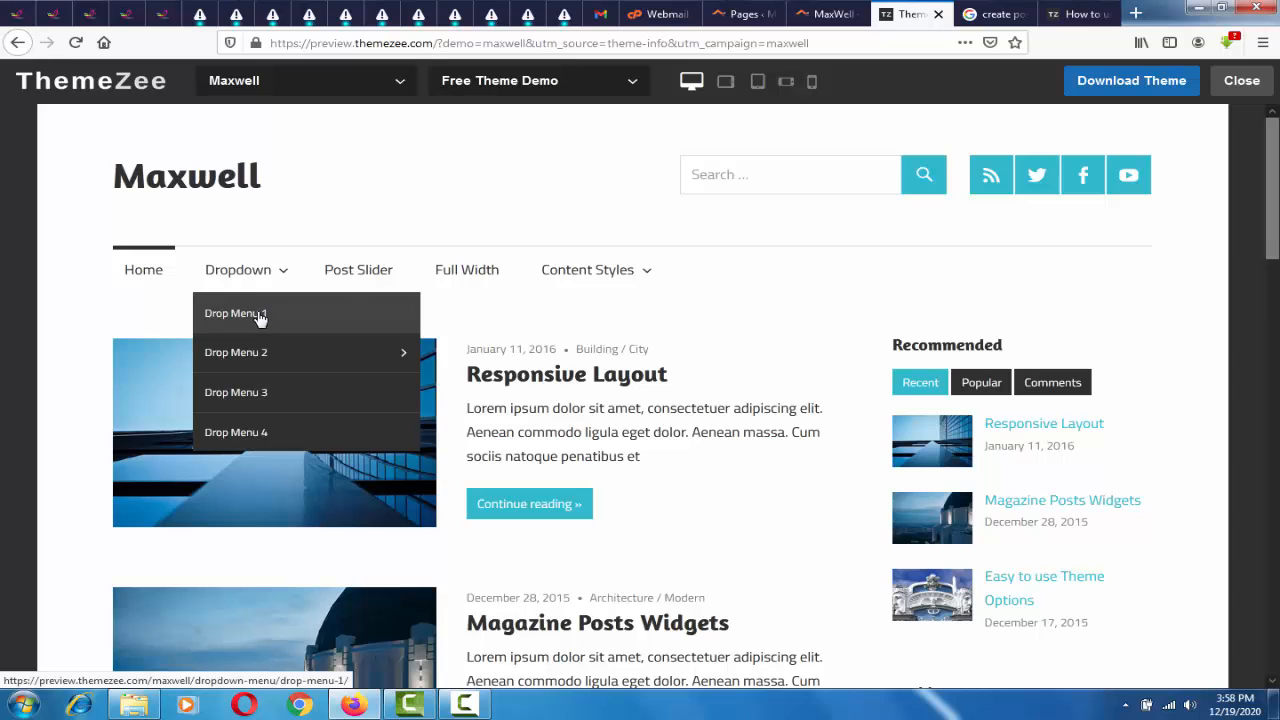
{"action": "left_click", "coordinate": [259, 316]}
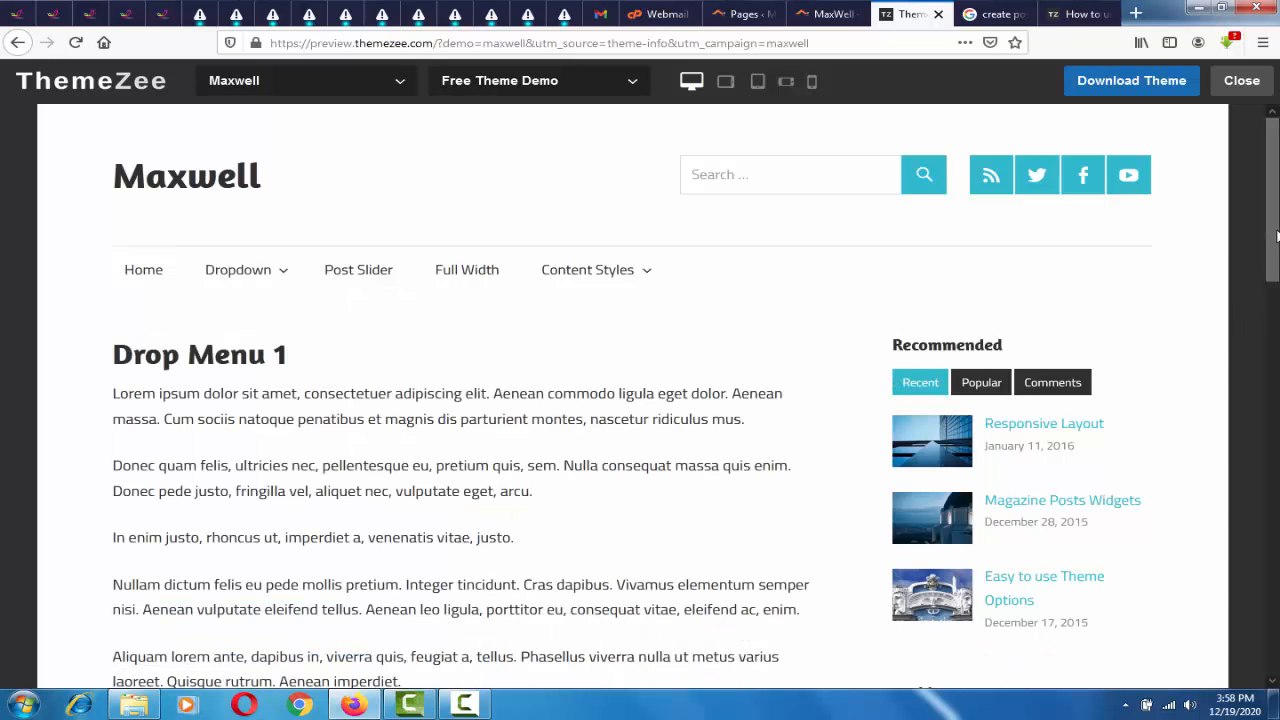
{"action": "scroll", "coordinate": [1277, 272], "scroll_direction": "down", "scroll_amount": 1}
{"action": "mouse_move", "coordinate": [1277, 272]}
{"action": "left_mouse_down"}
{"action": "mouse_move", "coordinate": [1277, 435]}
{"action": "mouse_move", "coordinate": [1277, 269]}
{"action": "left_mouse_up"}
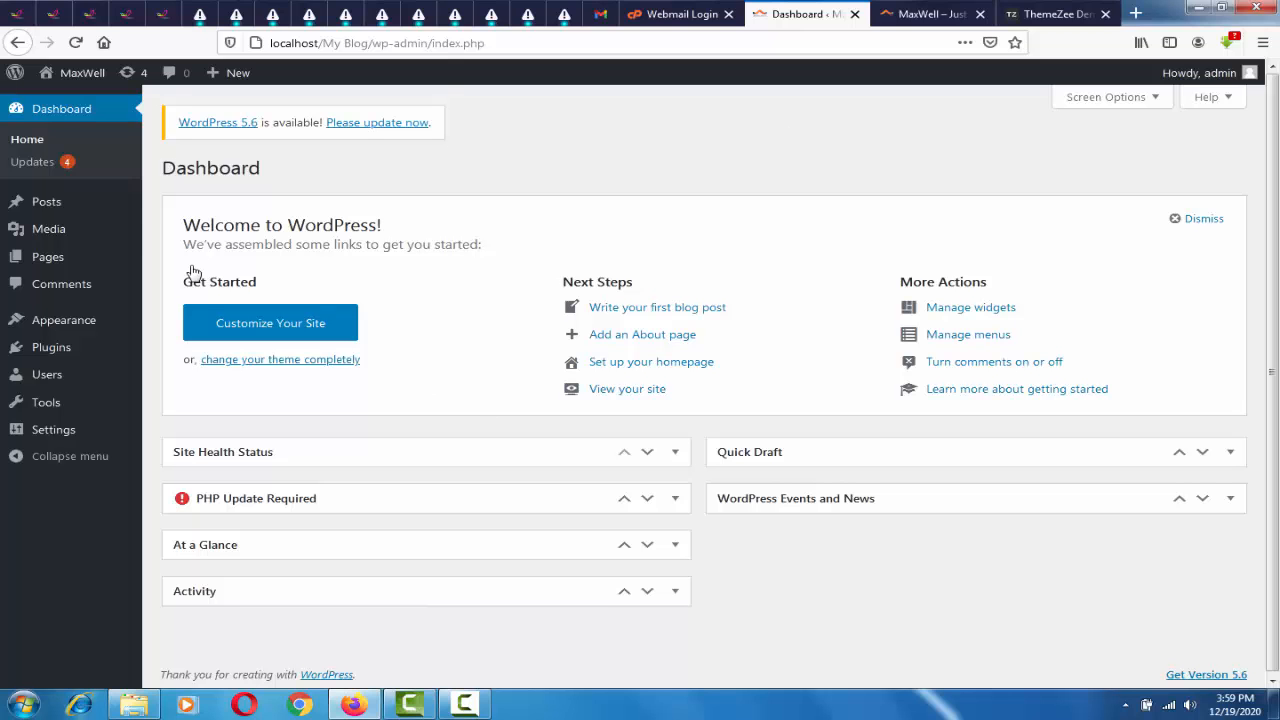
Open the list of all pages in the WordPress admin and check the blog's navigation, including the CSS submenu
{"action": "mouse_move", "coordinate": [106, 232]}
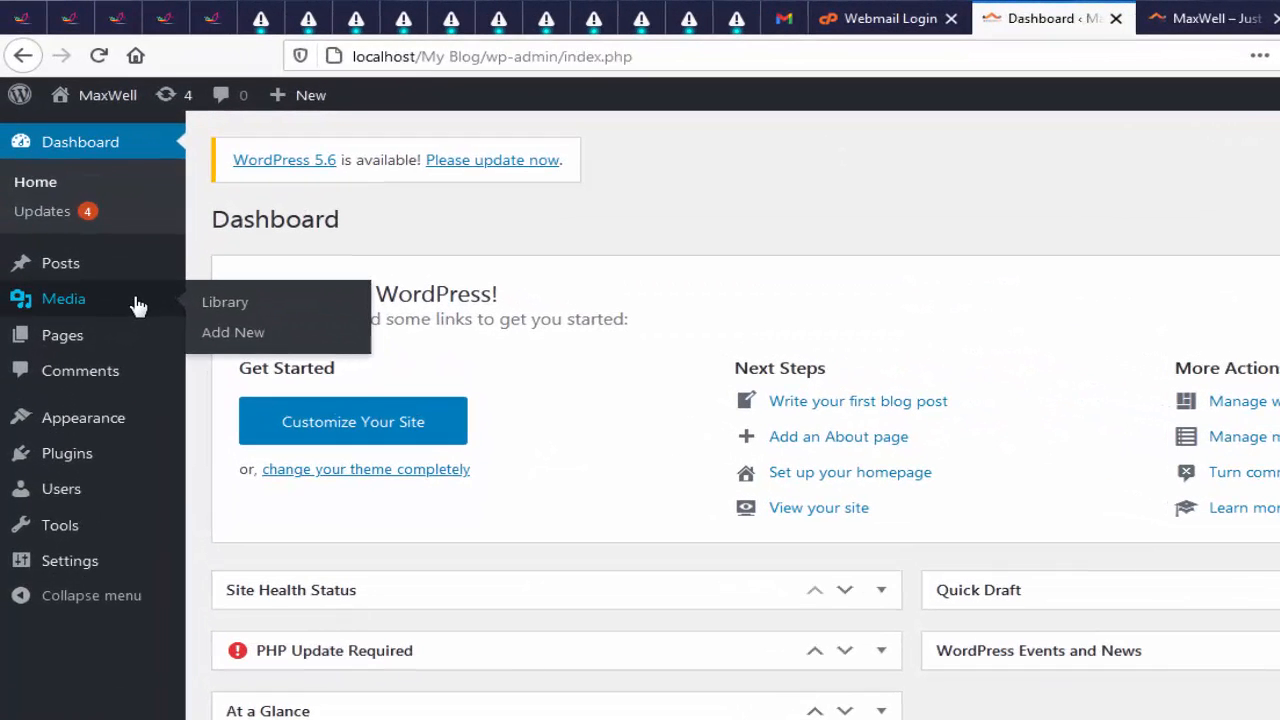
{"action": "mouse_move", "coordinate": [72, 311]}
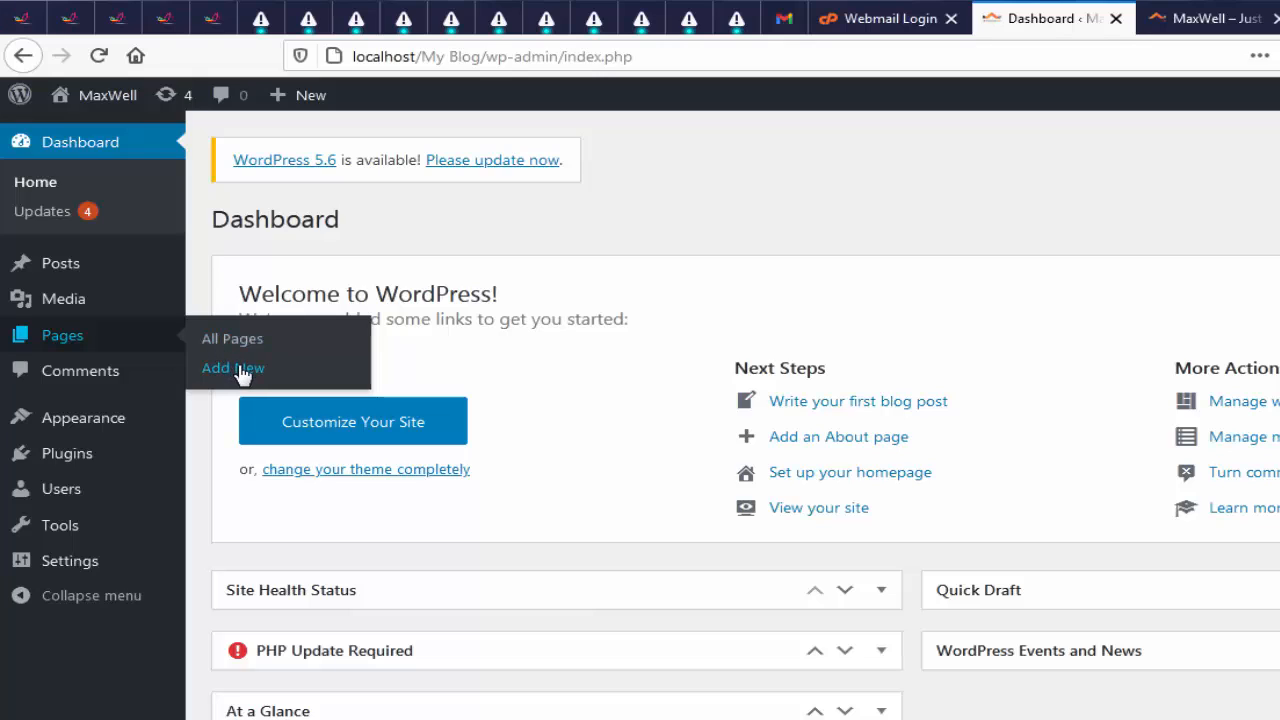
{"action": "left_click", "coordinate": [208, 342]}
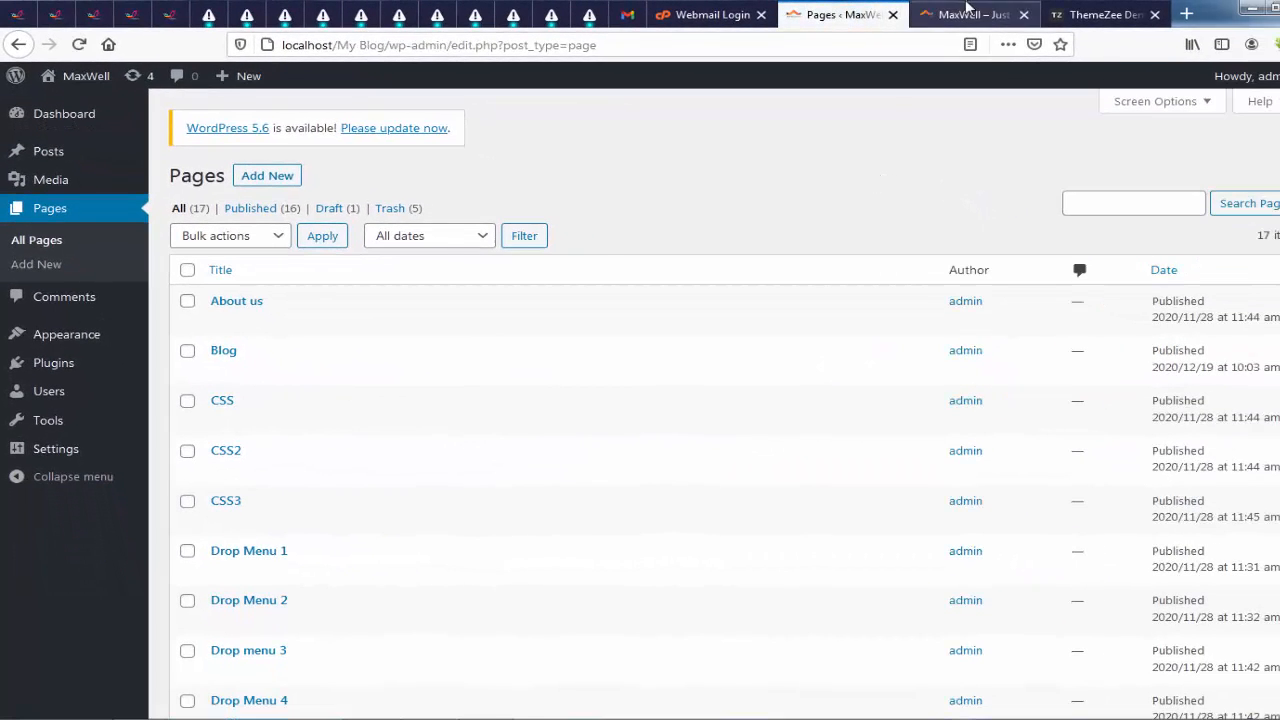
{"action": "left_click", "coordinate": [967, 10]}
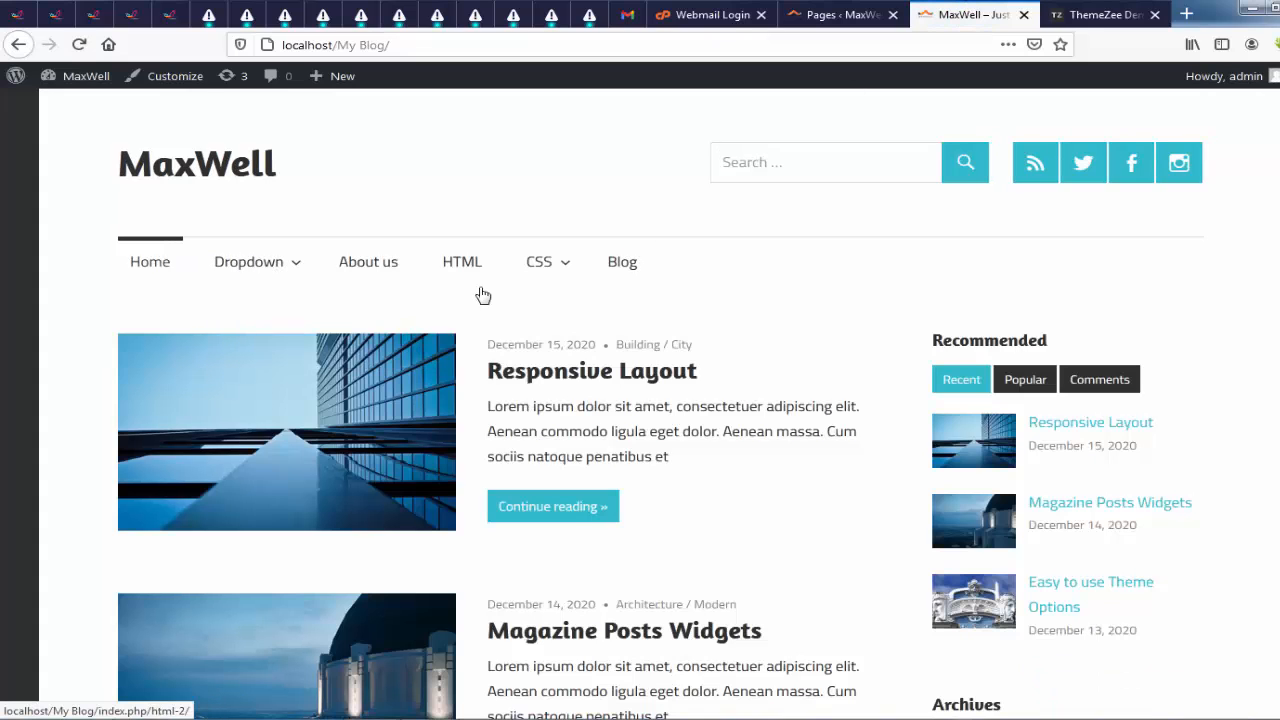
{"action": "mouse_move", "coordinate": [545, 265]}
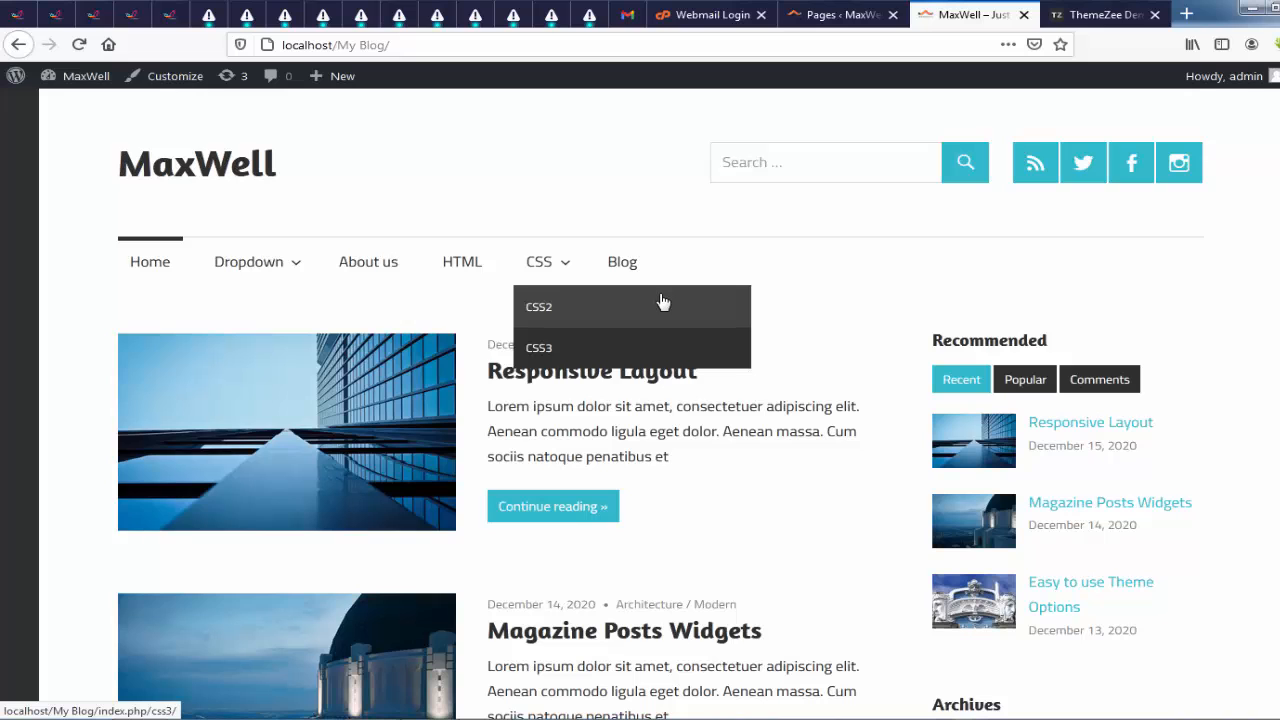
Move the Privacy Policy draft page to the trash from the WordPress pages list
{"action": "left_click", "coordinate": [840, 14]}
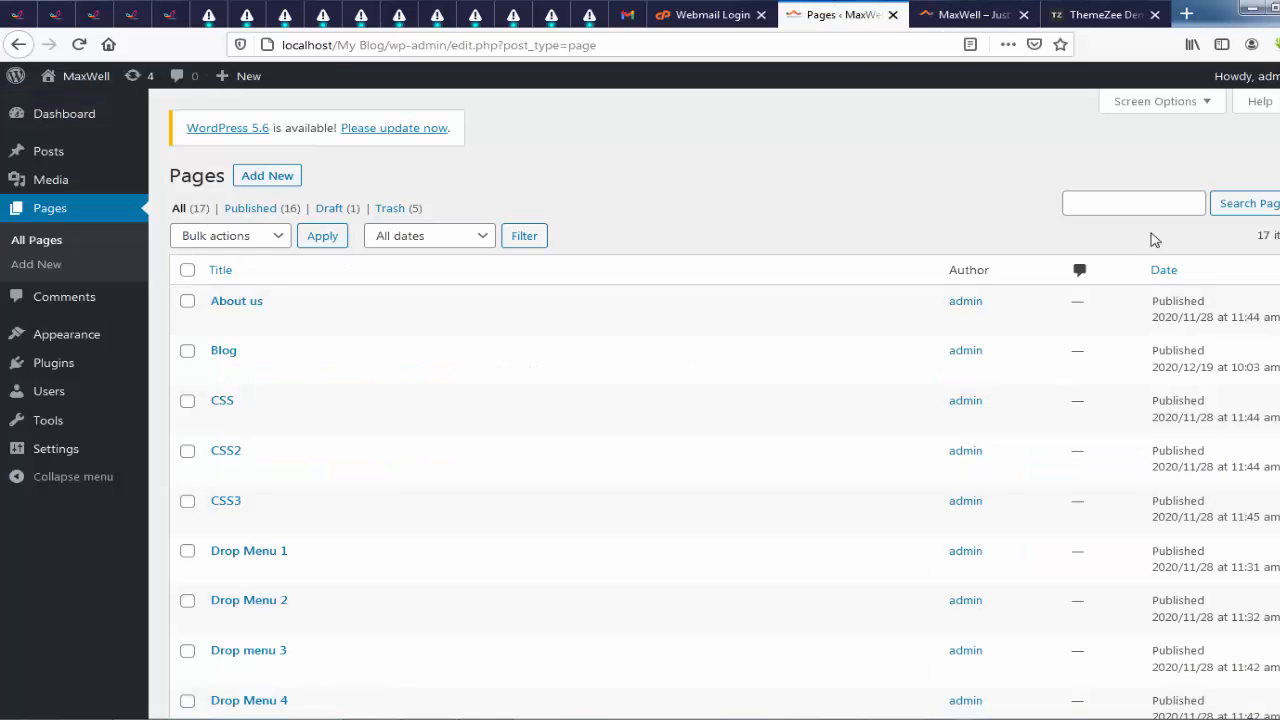
{"action": "scroll", "coordinate": [714, 400], "scroll_direction": "down", "scroll_amount": 5}
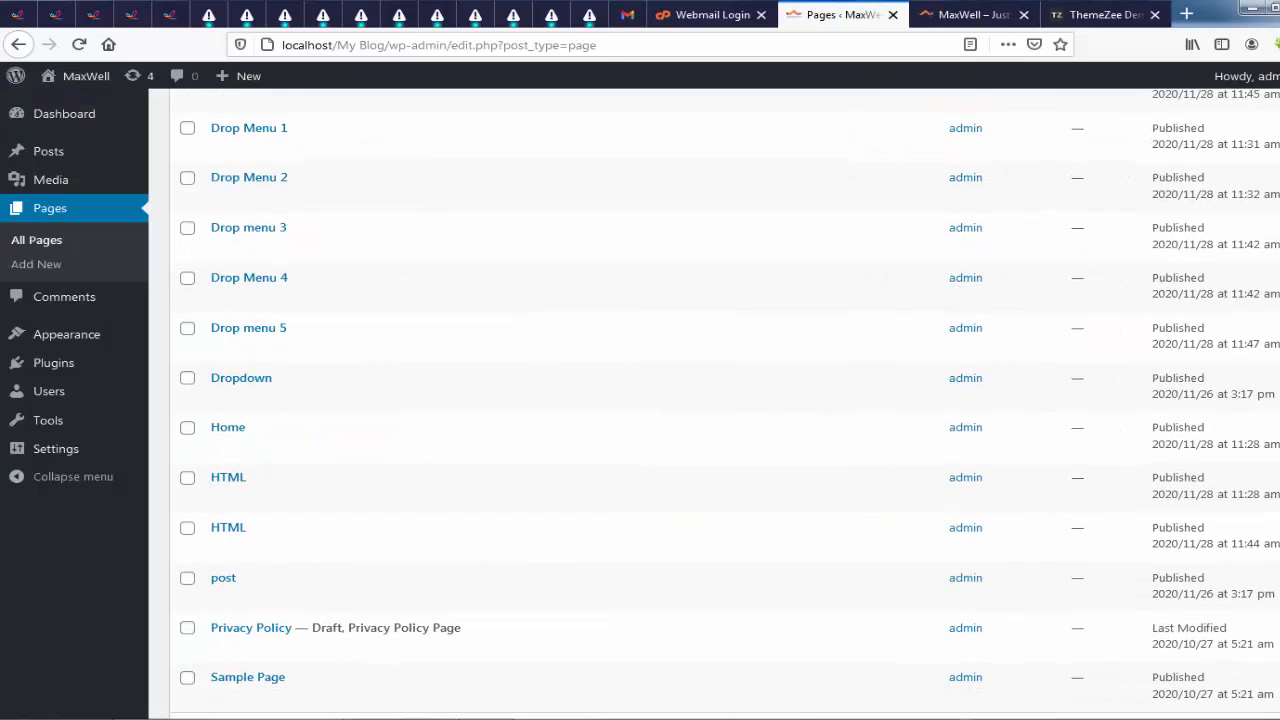
{"action": "scroll", "coordinate": [714, 400], "scroll_direction": "up", "scroll_amount": 3}
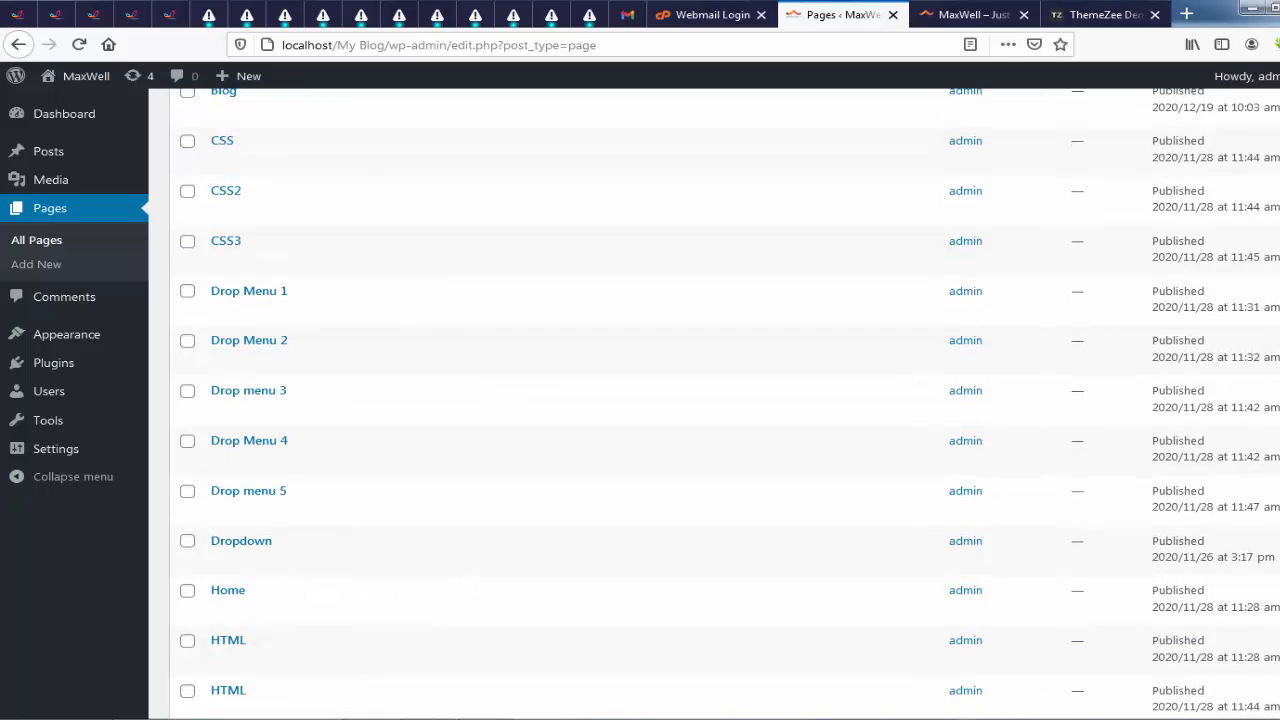
{"action": "scroll", "coordinate": [714, 400], "scroll_direction": "down", "scroll_amount": 3}
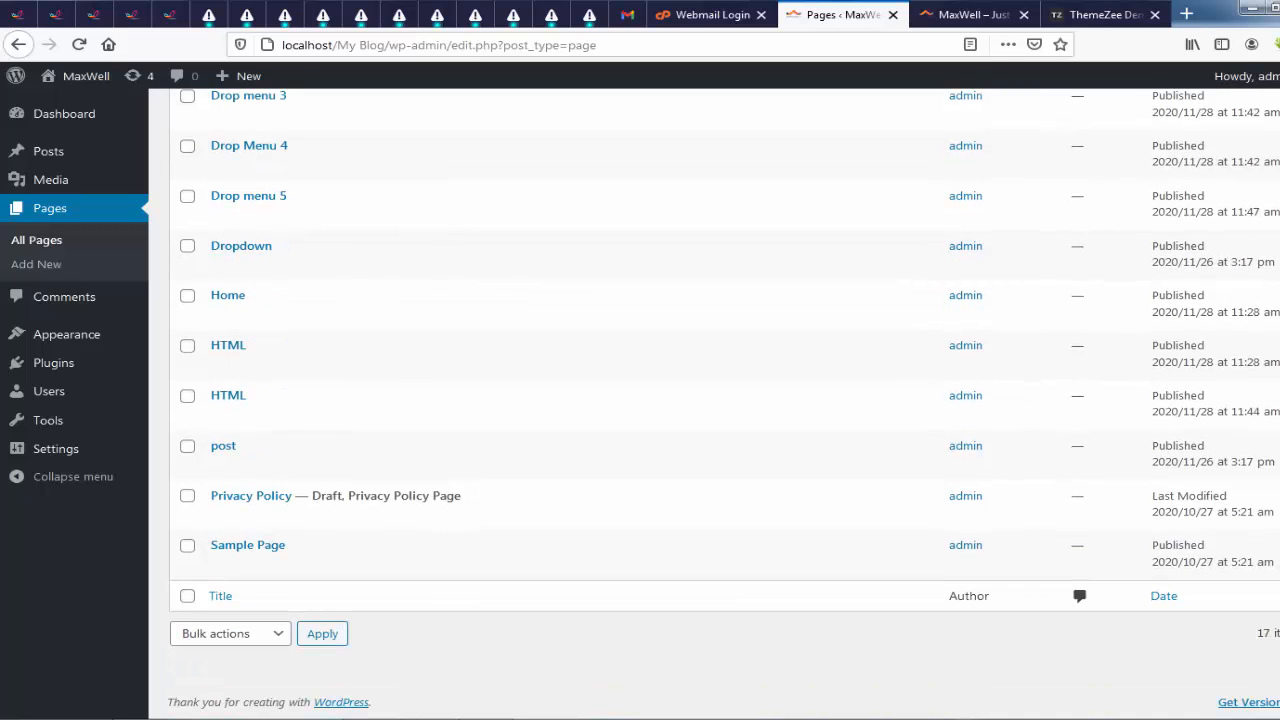
{"action": "left_click", "coordinate": [322, 518]}
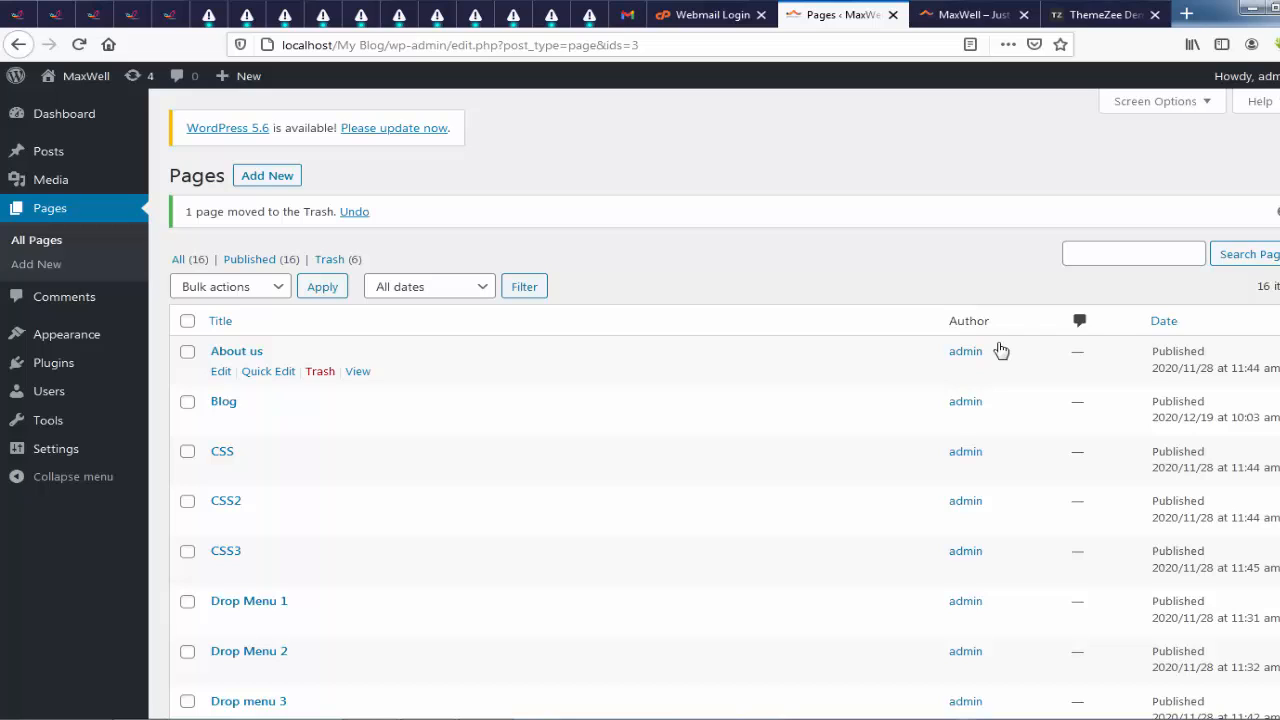
Open the About us page in the editor to view it and return to the pages list
{"action": "left_click", "coordinate": [221, 373]}
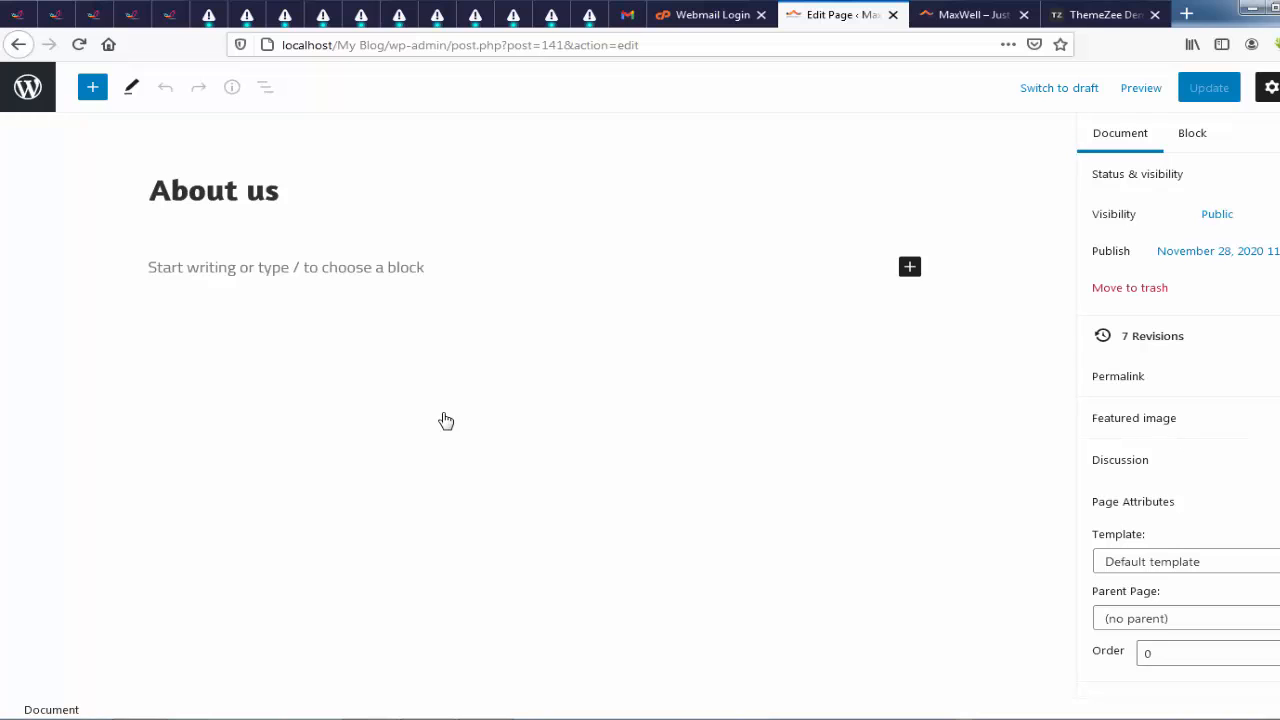
{"action": "left_click", "coordinate": [30, 102]}
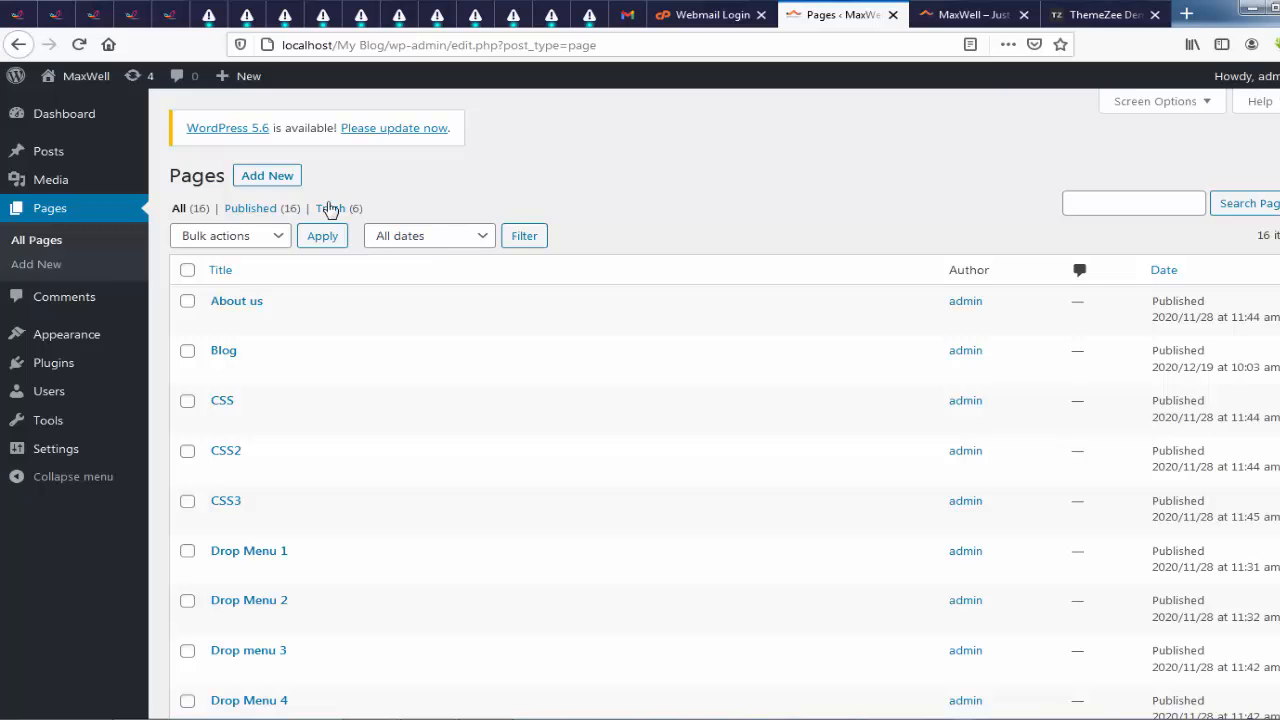
Create and publish a new page titled "Contact us", and reload the blog's home page to check its navigation
{"action": "left_click", "coordinate": [266, 176]}
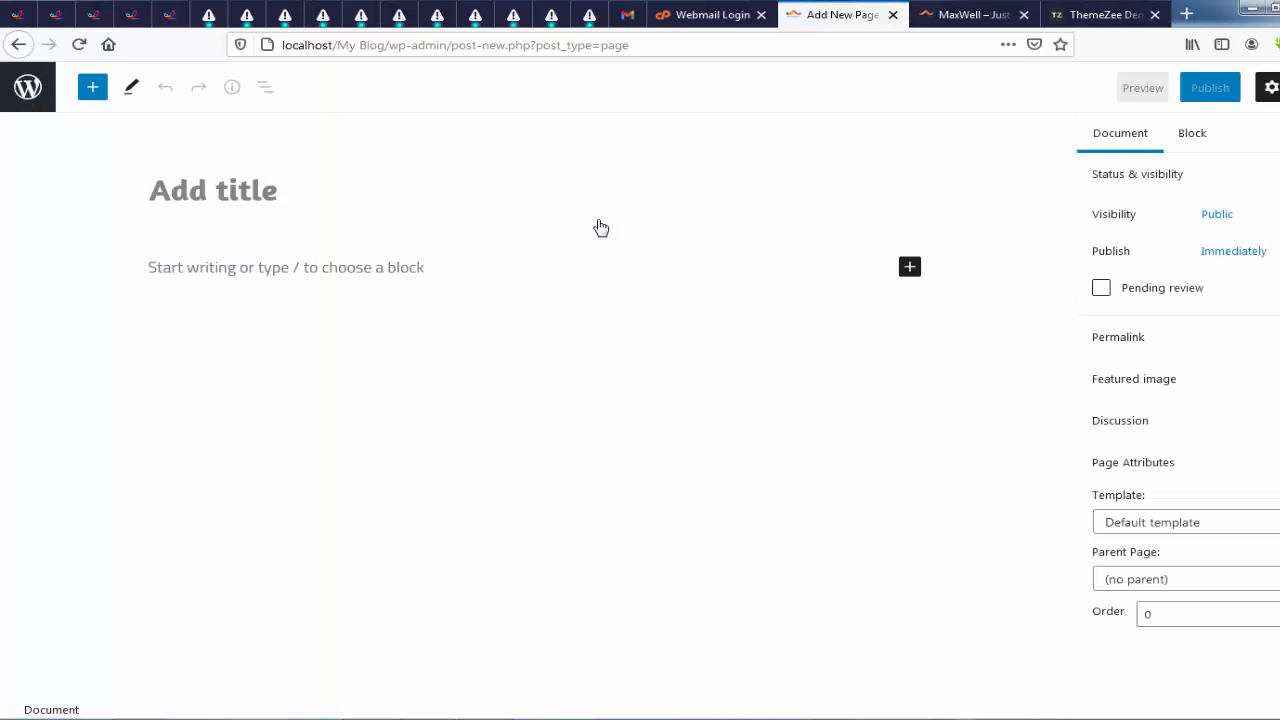
{"action": "type", "text": "Conya"}
{"action": "key", "text": "BackSpace"}
{"action": "key", "text": "BackSpace"}
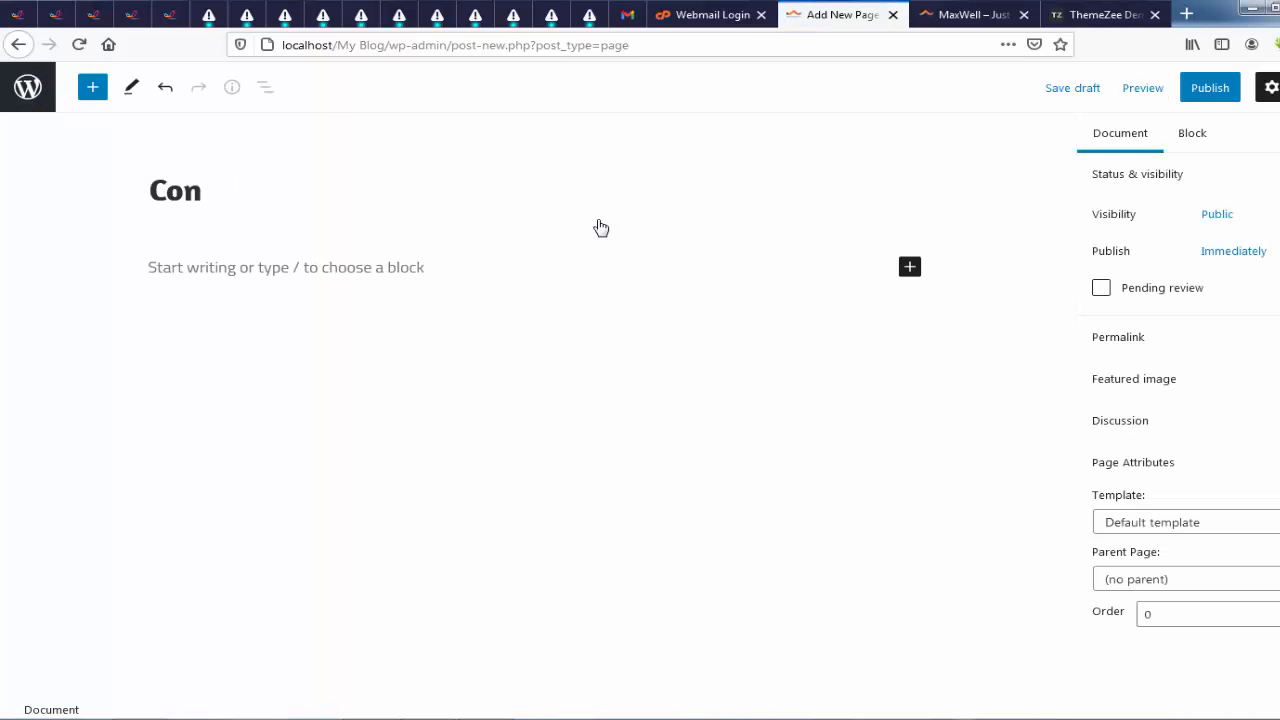
{"action": "type", "text": "tact us"}
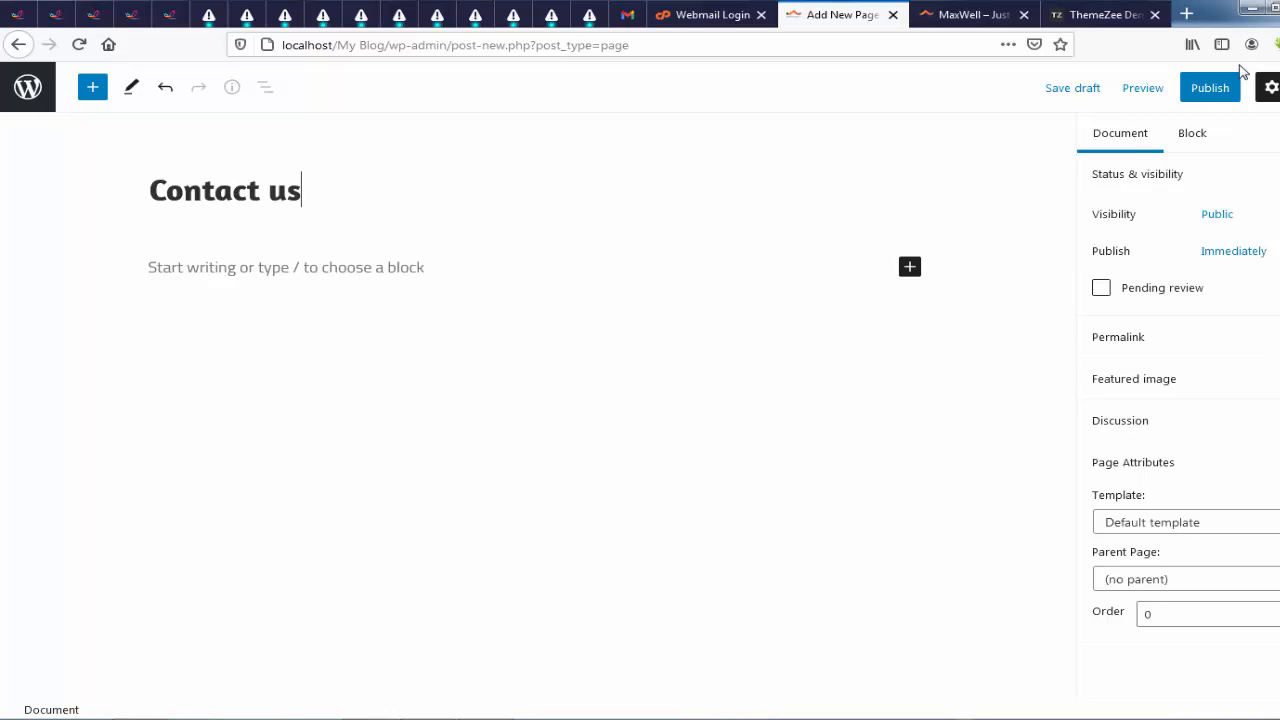
{"action": "left_click", "coordinate": [1209, 87]}
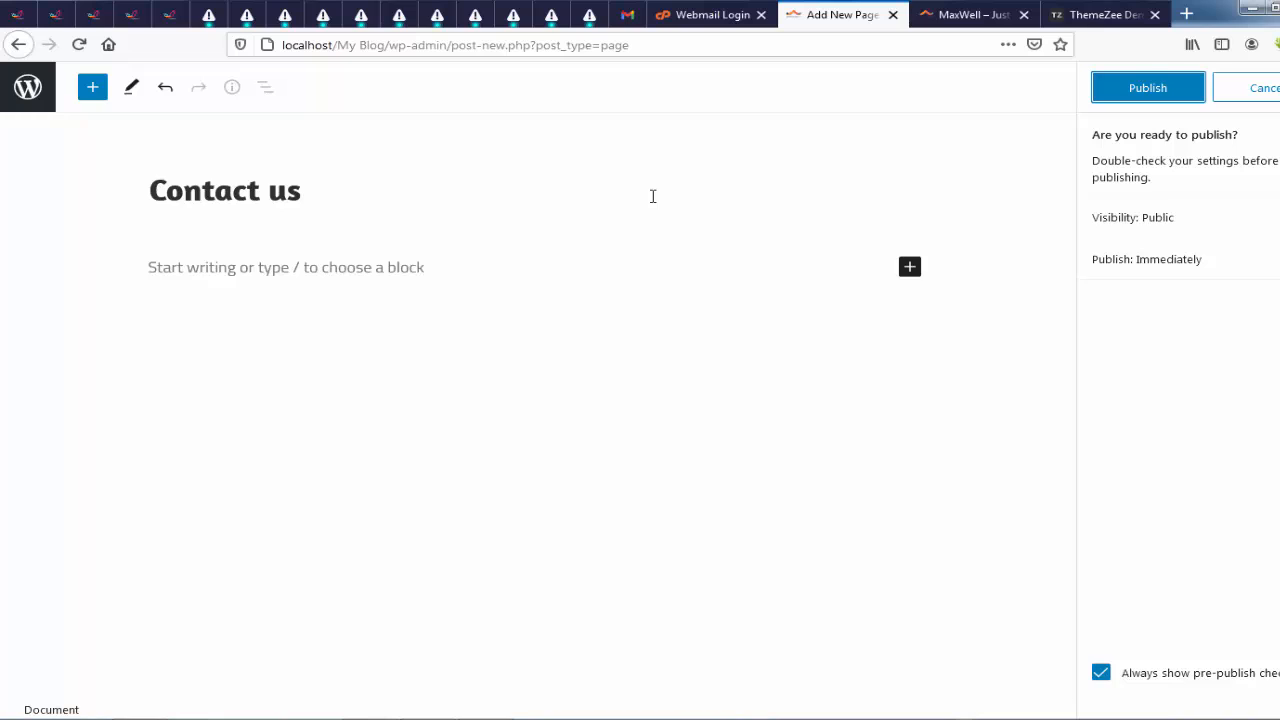
{"action": "left_click", "coordinate": [1147, 88]}
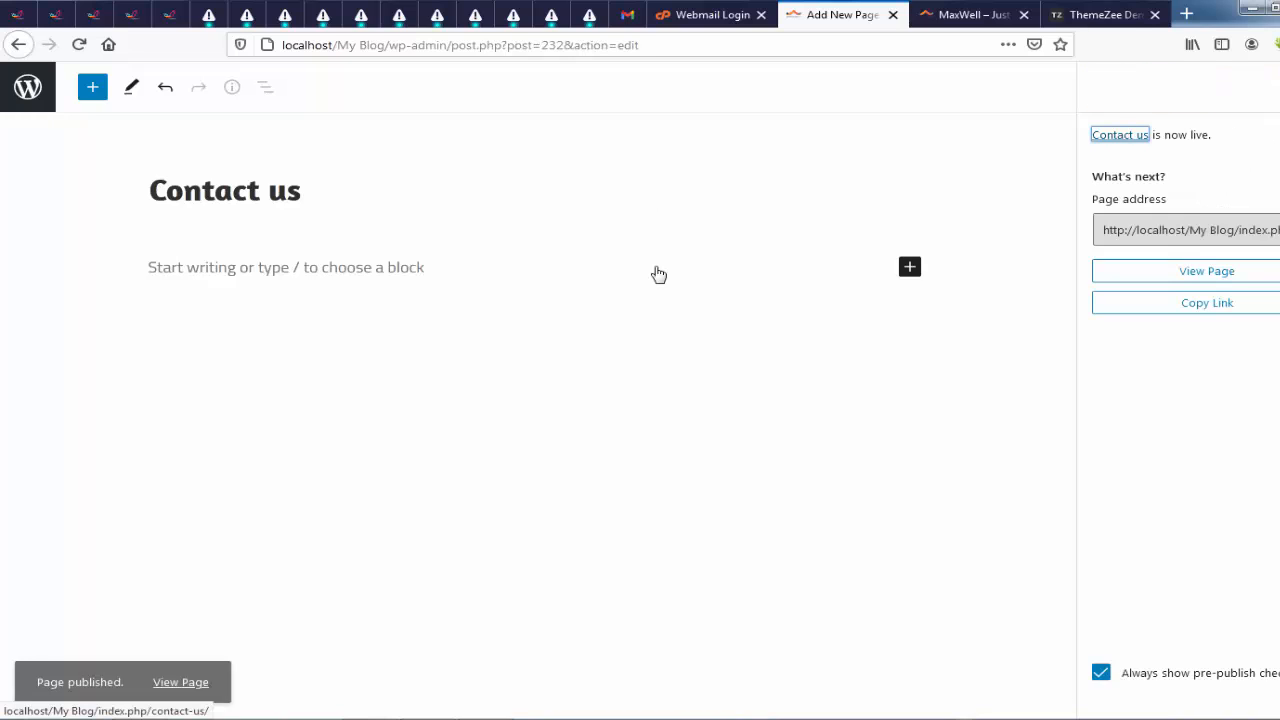
{"action": "left_click", "coordinate": [935, 10]}
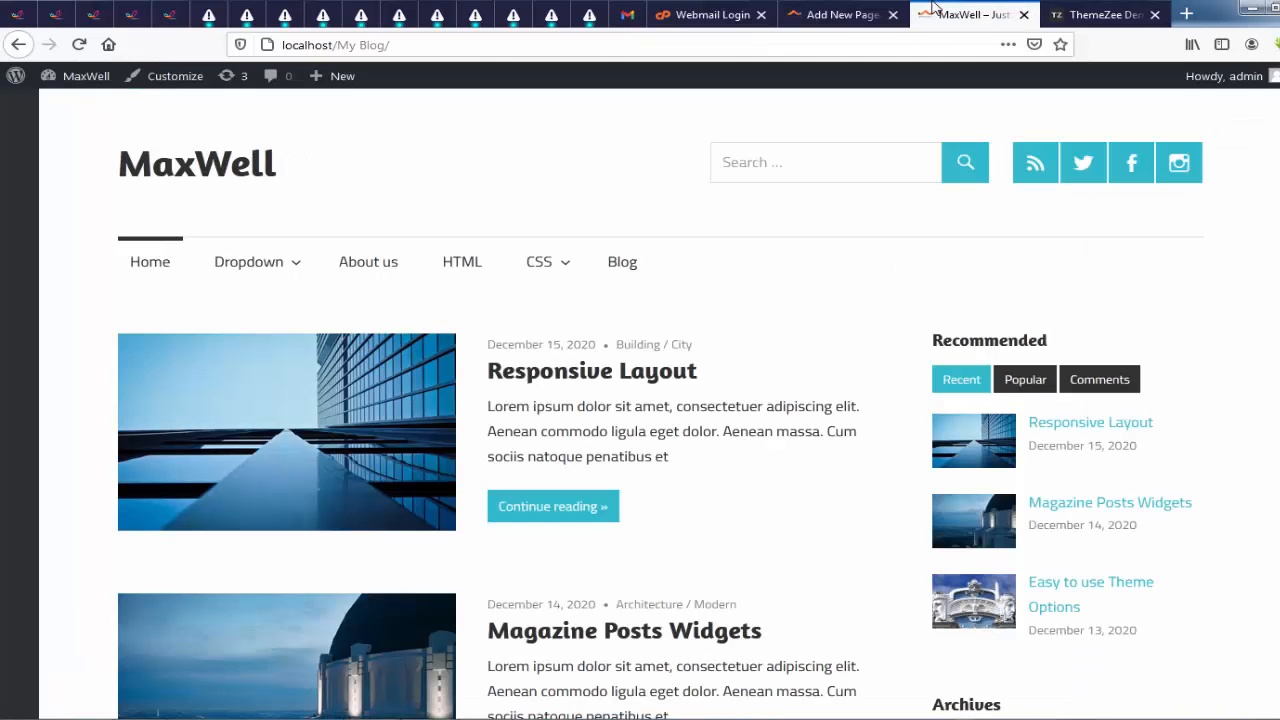
{"action": "key", "text": "F5"}
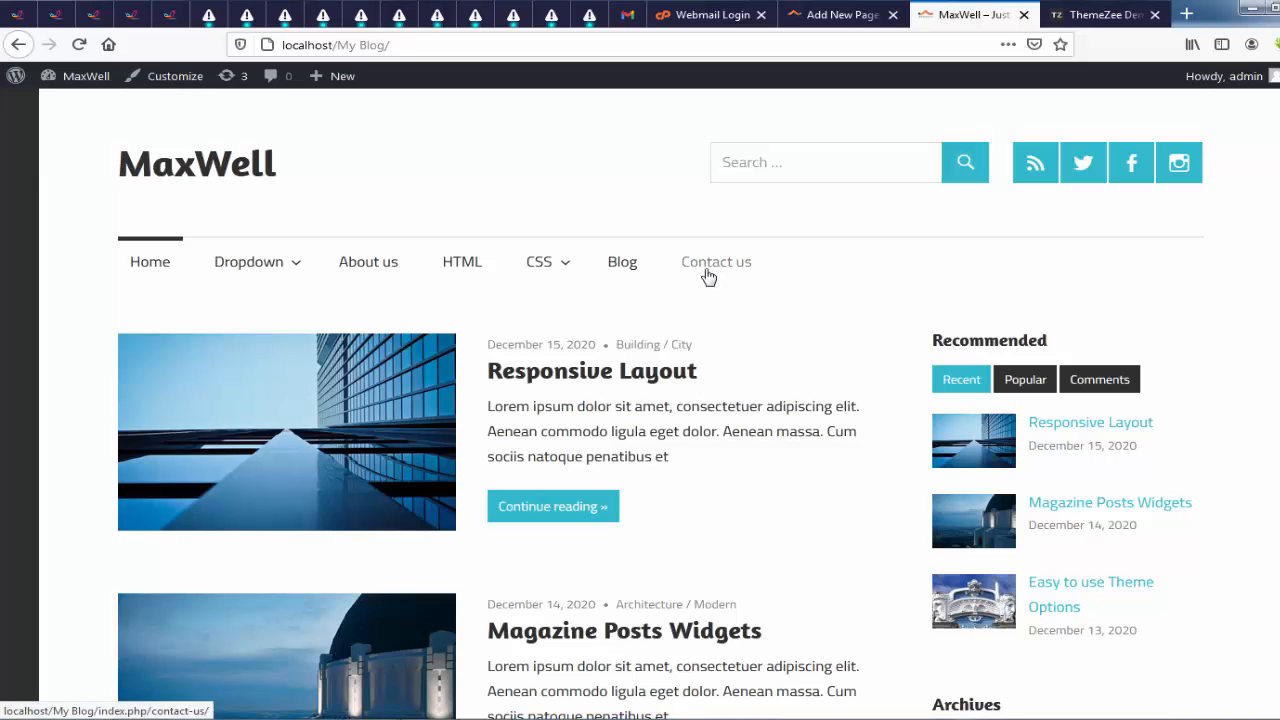
Remove the invalid Privacy Policy item from the Navbar menu structure and save the menu
{"action": "left_click", "coordinate": [840, 15]}
{"action": "left_click", "coordinate": [36, 112]}
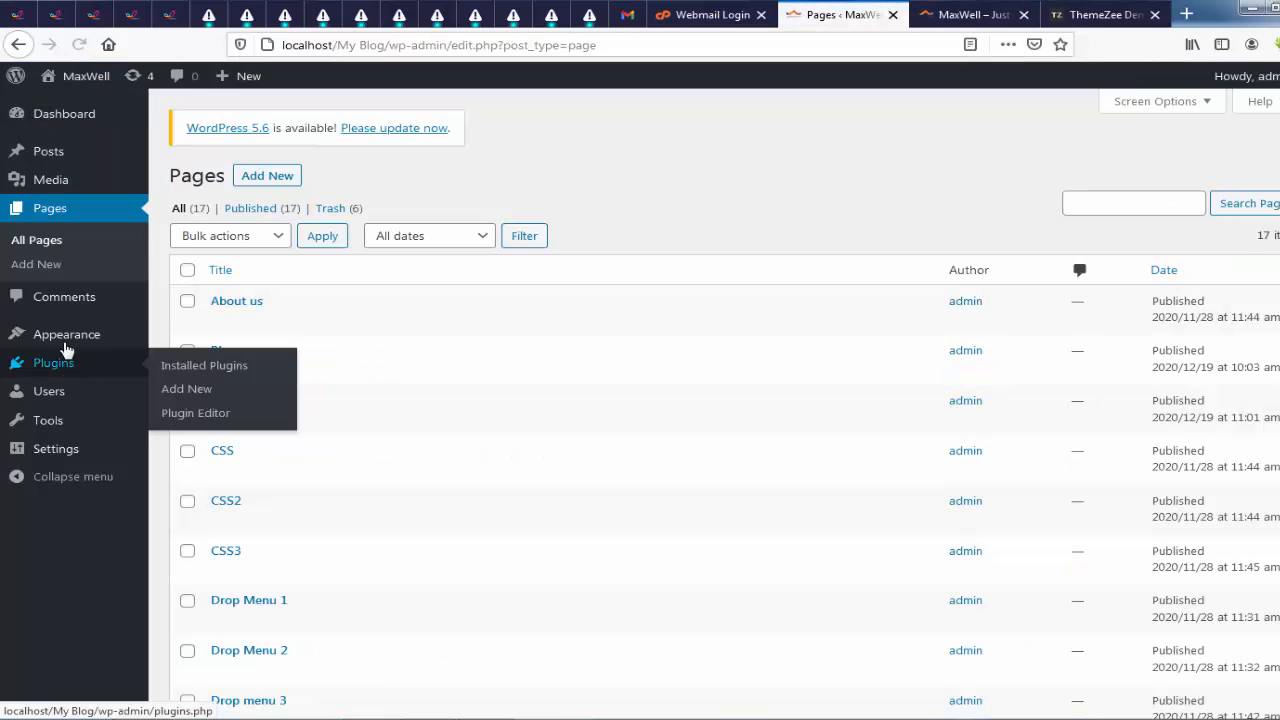
{"action": "mouse_move", "coordinate": [62, 337]}
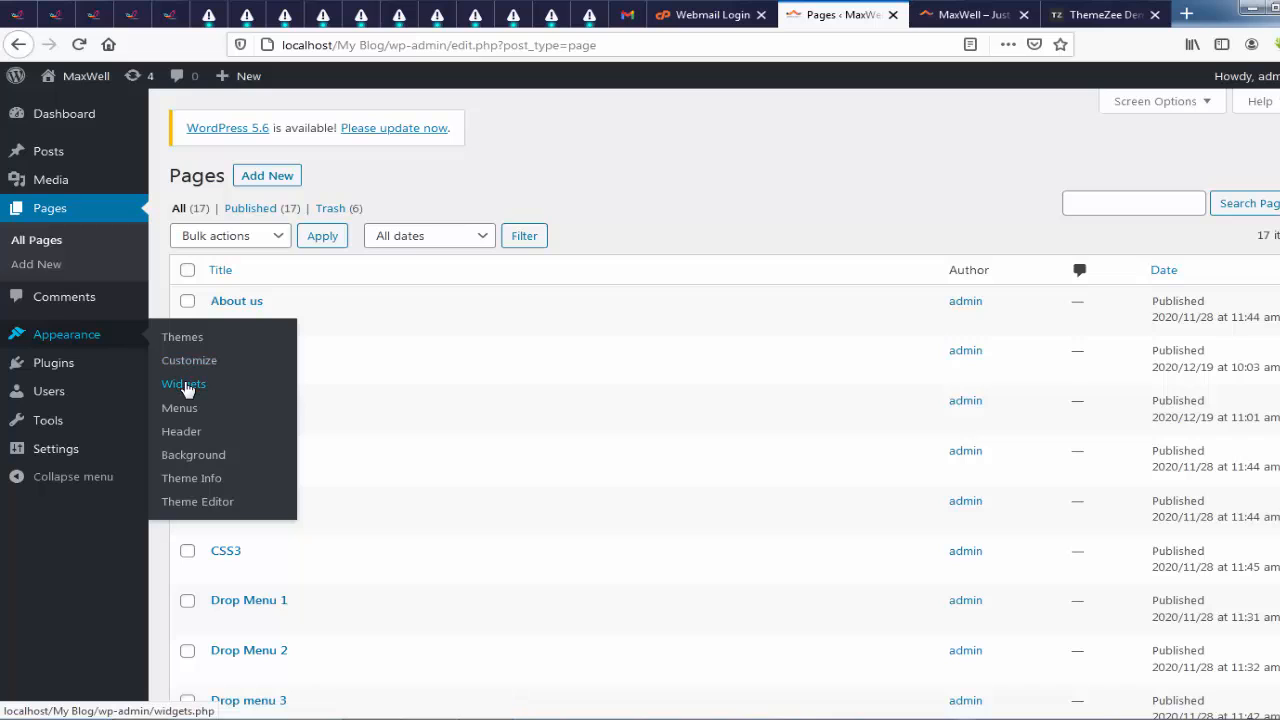
{"action": "left_click", "coordinate": [182, 411]}
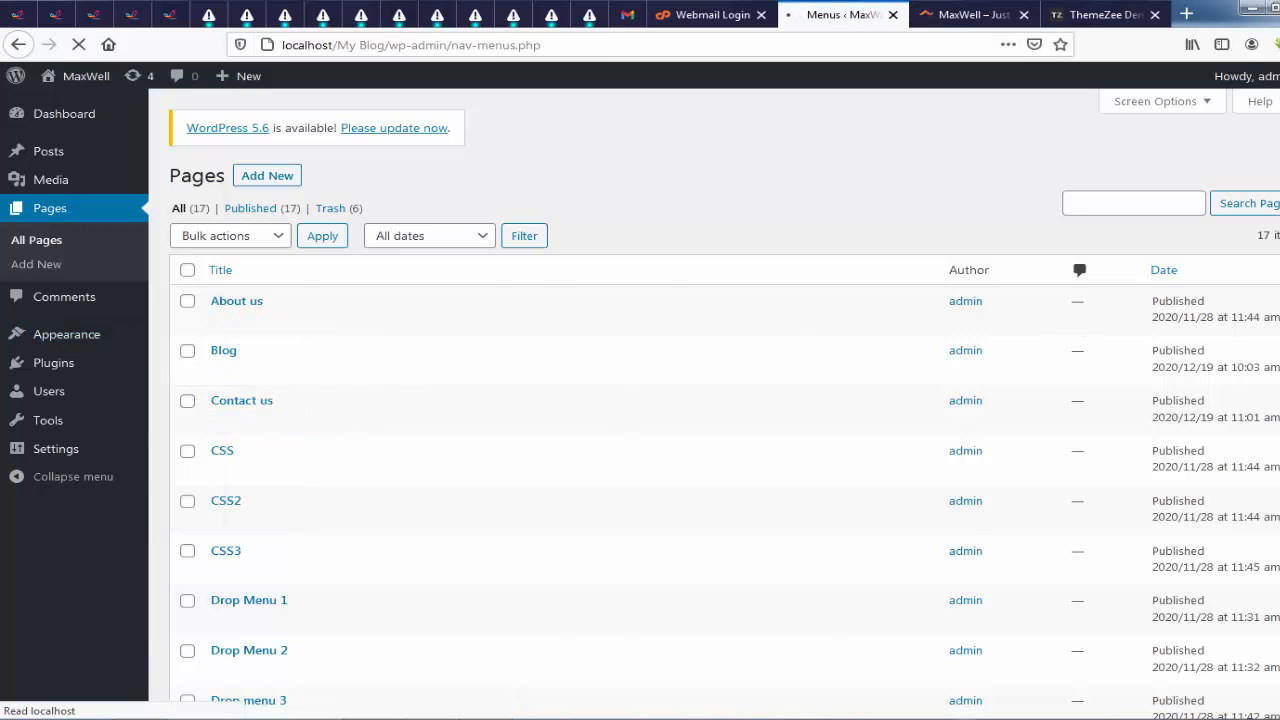
{"action": "scroll", "coordinate": [1011, 546], "scroll_direction": "down", "scroll_amount": 5}
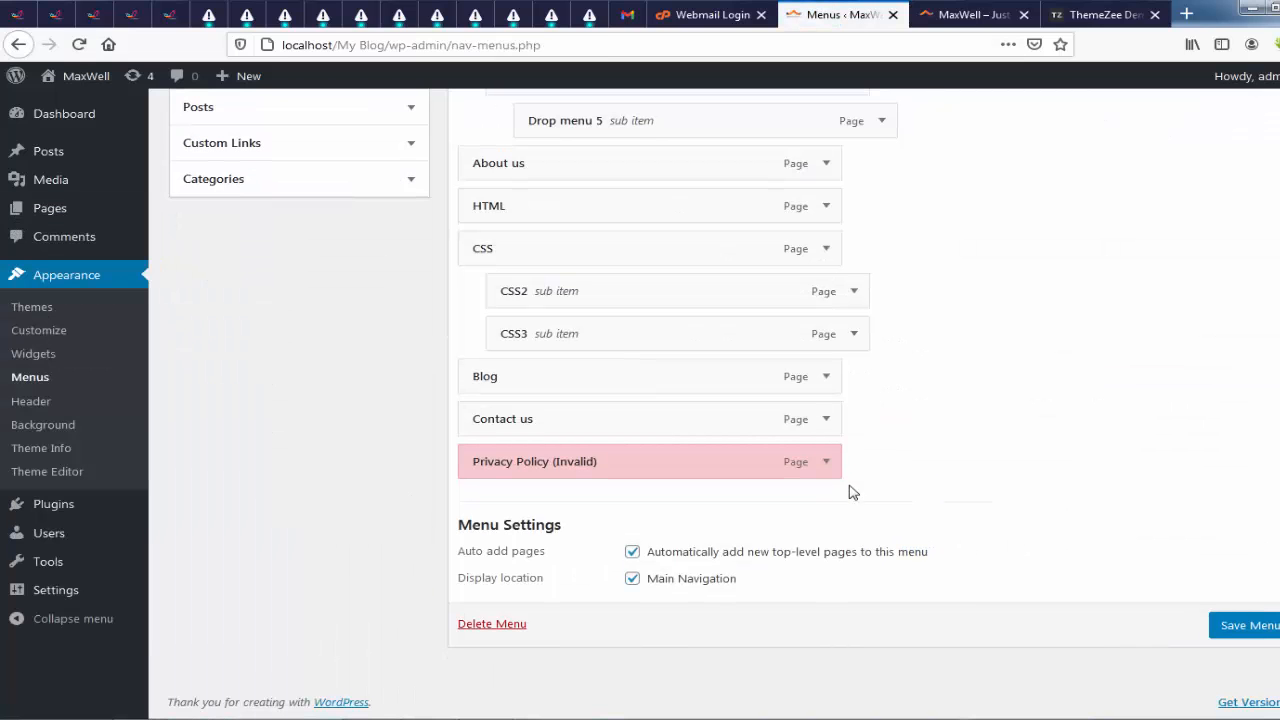
{"action": "left_click", "coordinate": [825, 465]}
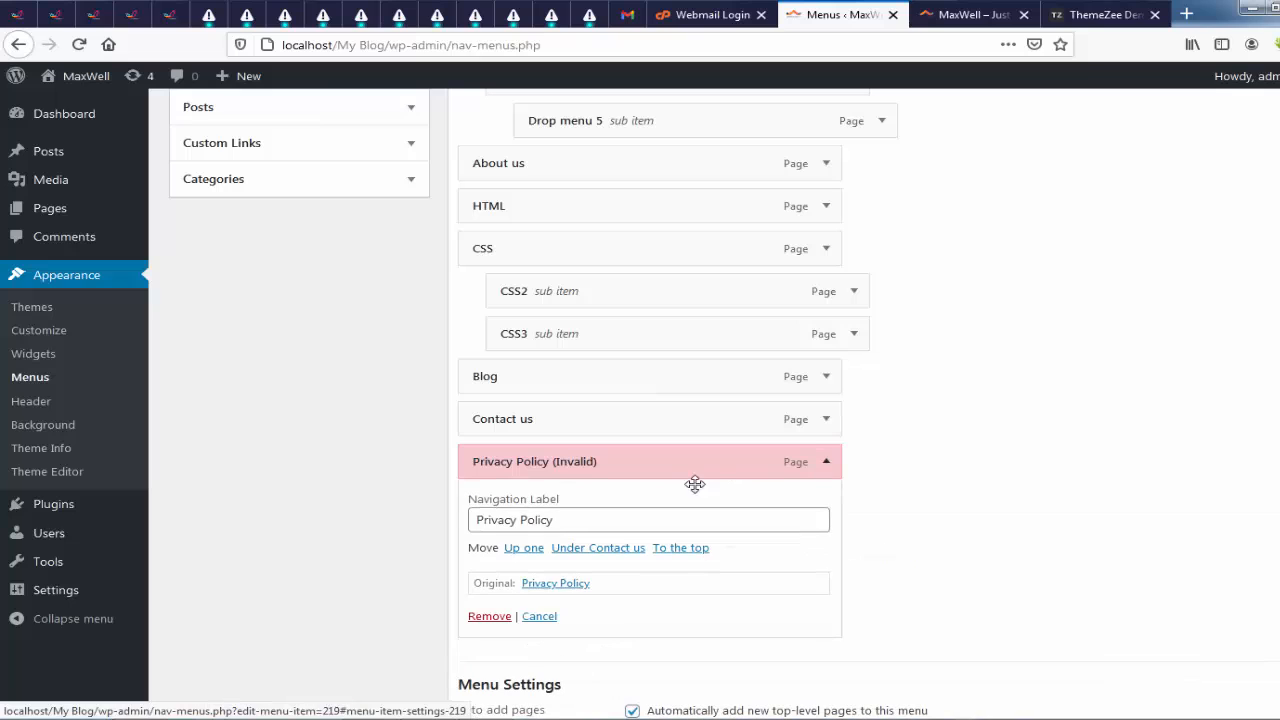
{"action": "left_click", "coordinate": [487, 617]}
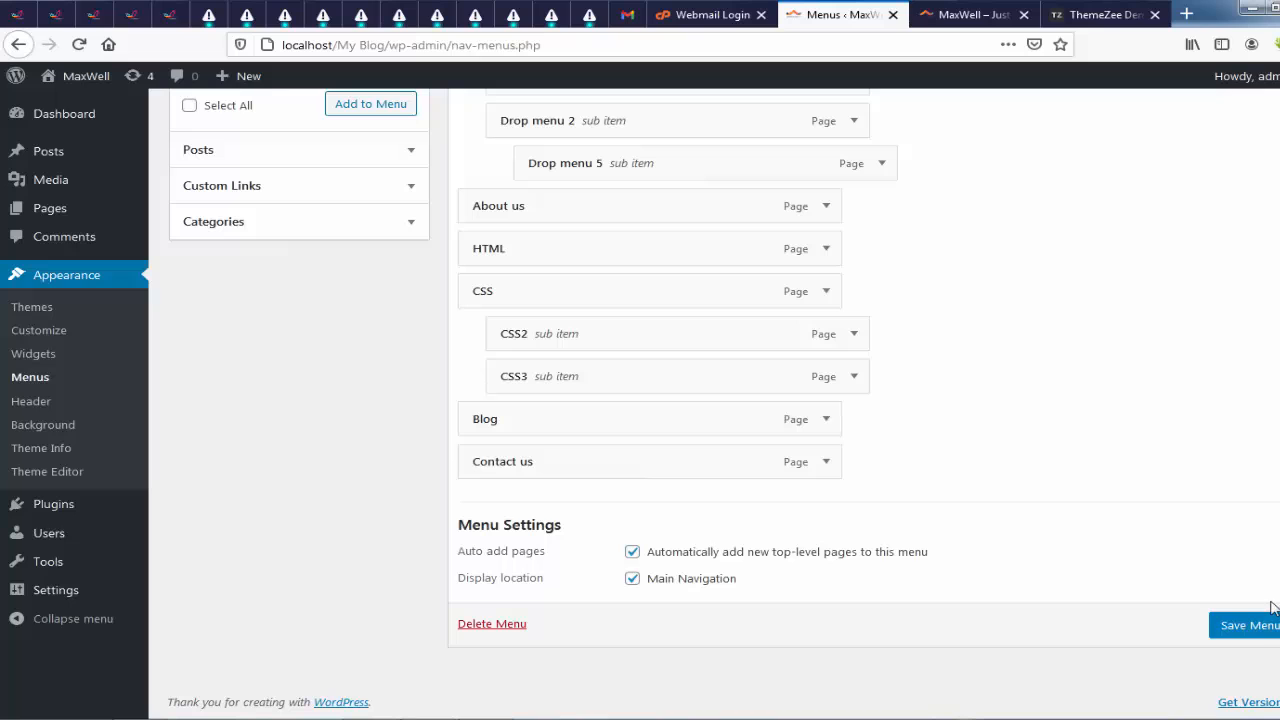
{"action": "left_click", "coordinate": [1255, 630]}
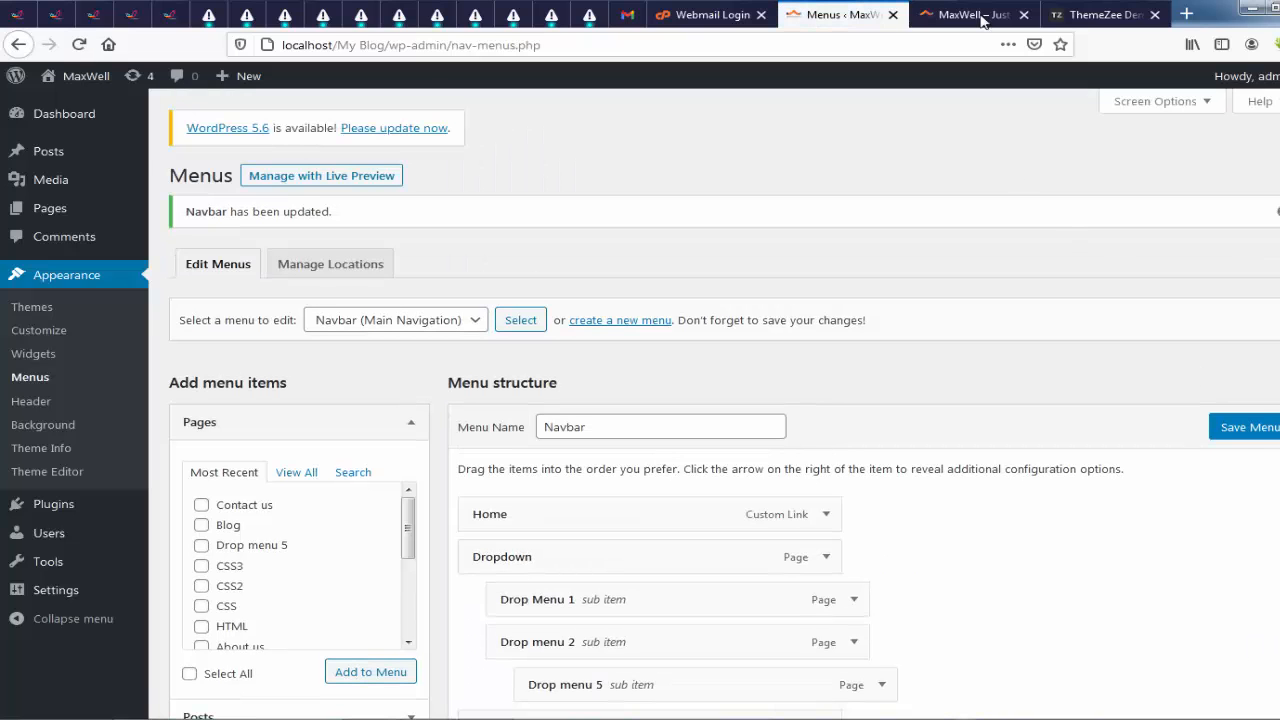
Reload the blog's home page to check its navigation and open the About us page
{"action": "left_click", "coordinate": [962, 12]}
{"action": "key", "text": "F5"}
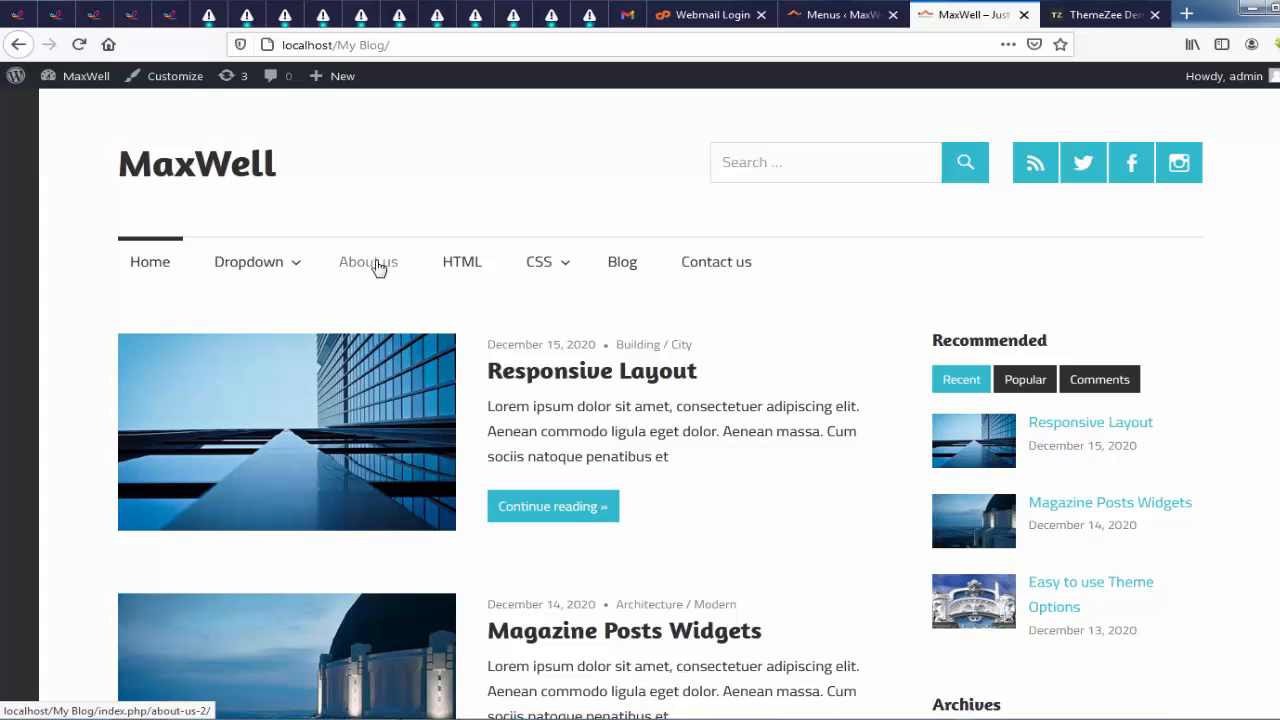
{"action": "mouse_move", "coordinate": [298, 274]}
{"action": "left_click", "coordinate": [353, 272]}
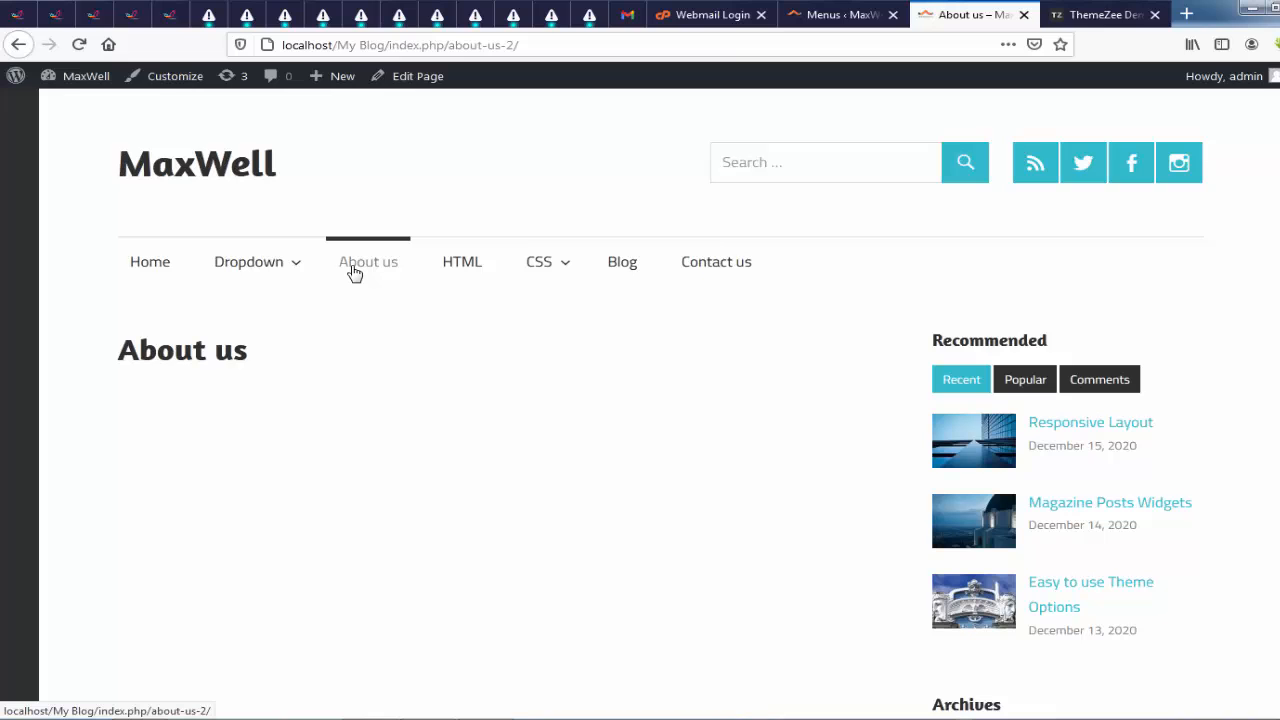
Copy all the body text paragraphs from the Drop Menu 1 page of the ThemeZee theme demo
{"action": "left_click", "coordinate": [1110, 14]}
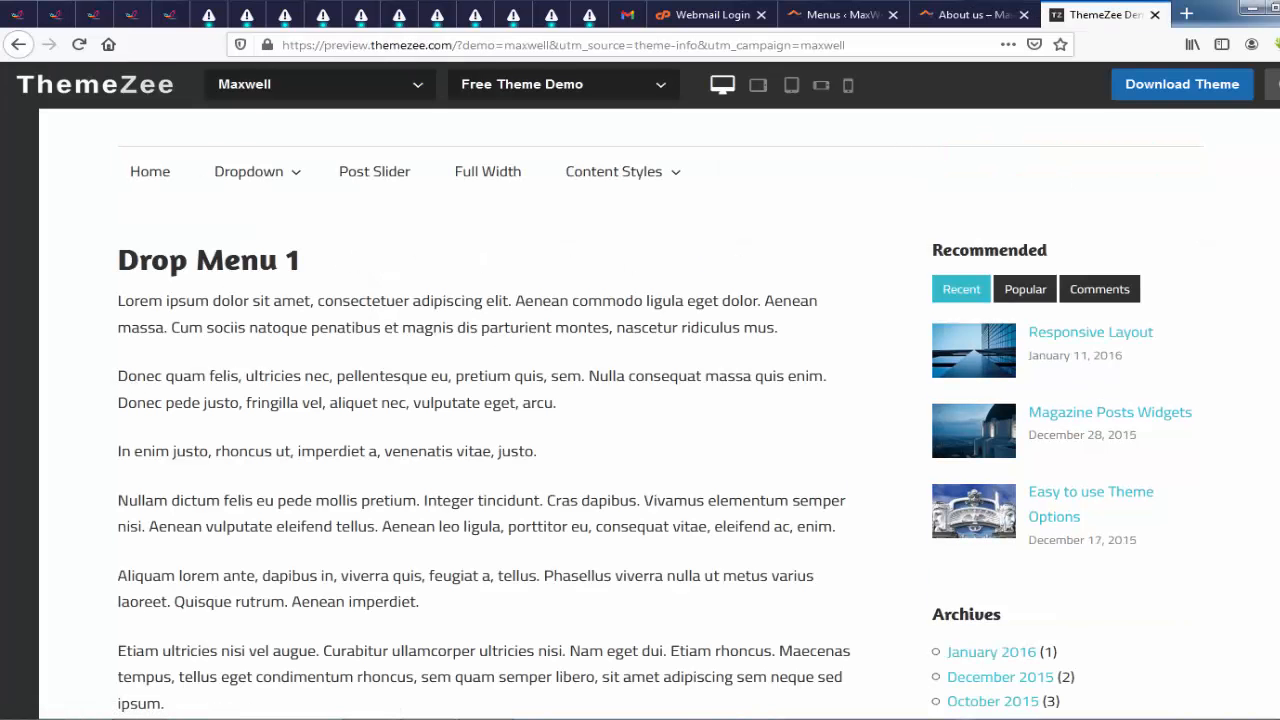
{"action": "scroll", "coordinate": [757, 430], "scroll_direction": "down", "scroll_amount": 1}
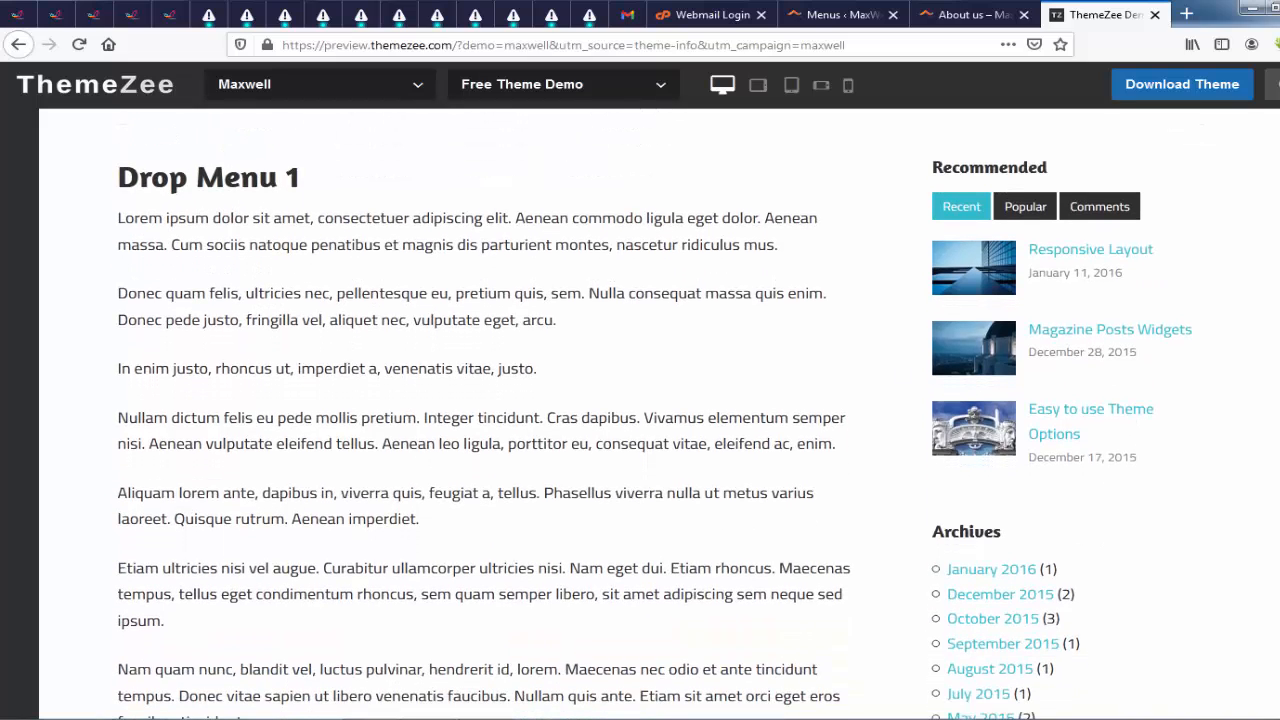
{"action": "scroll", "coordinate": [1245, 366], "scroll_direction": "down", "scroll_amount": 2}
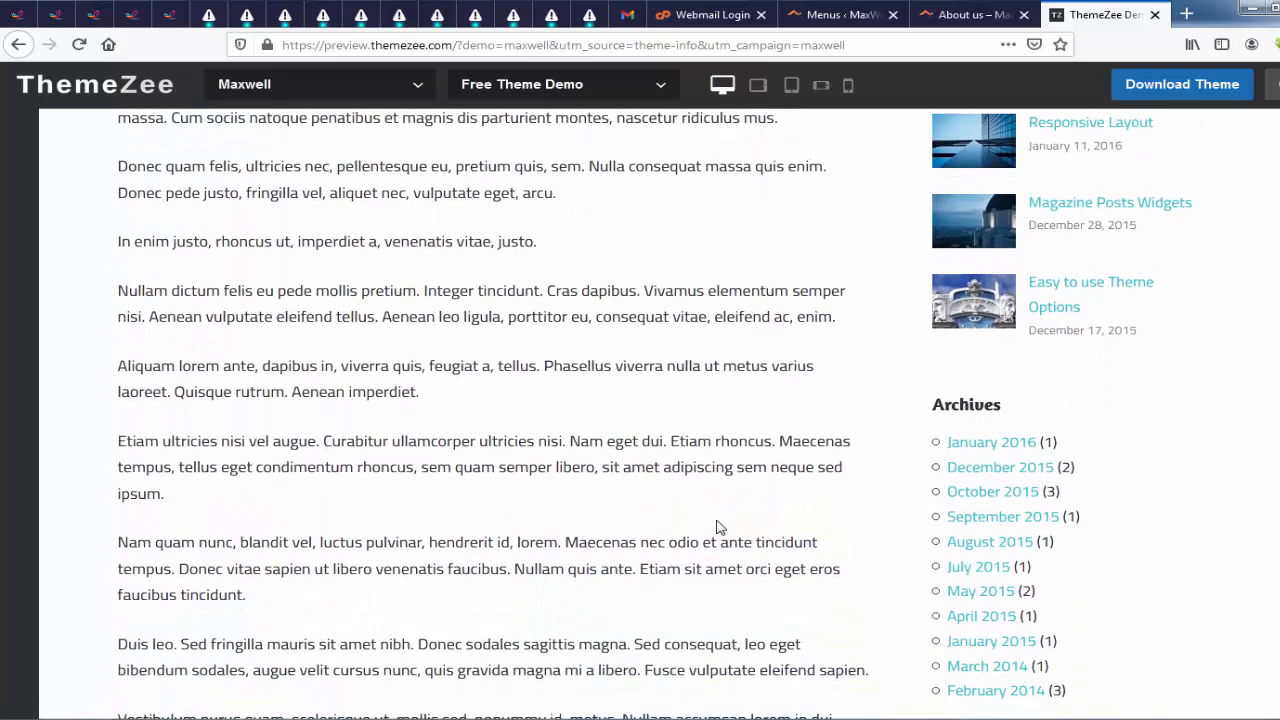
{"action": "left_click_drag", "start_coordinate": [870, 677], "coordinate": [119, 293]}
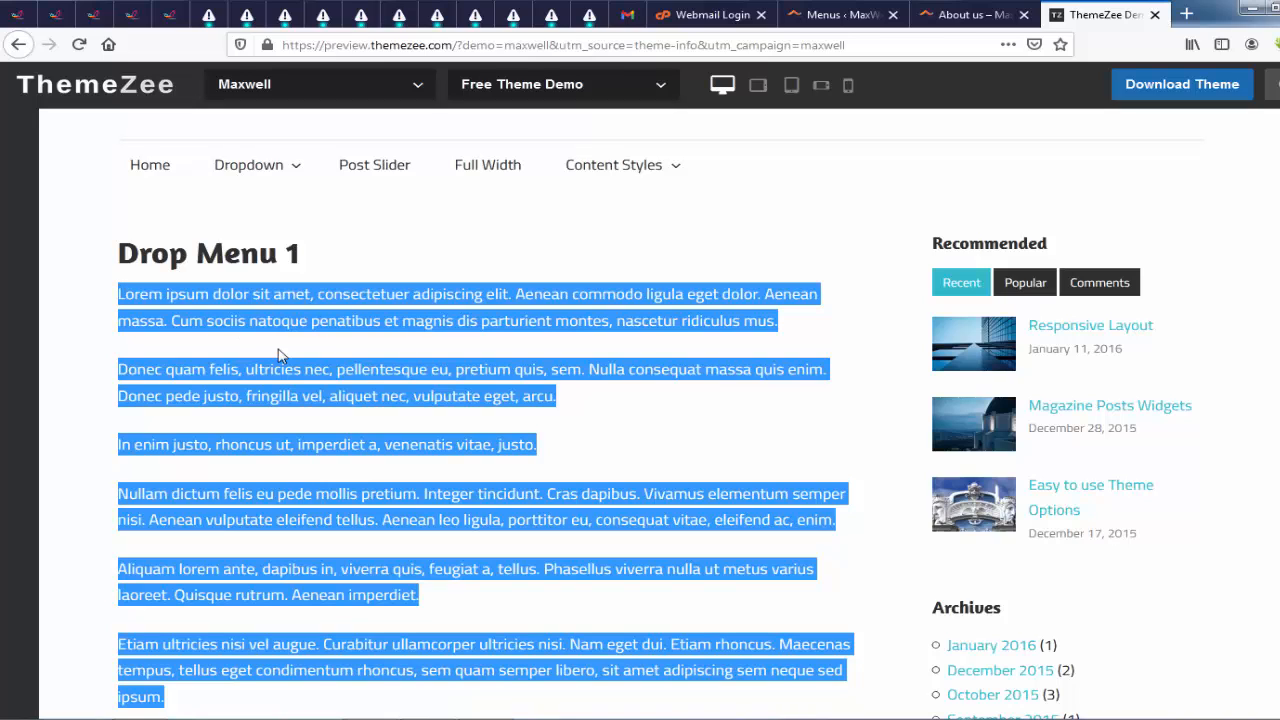
Open the blog's About us page for editing from the WordPress pages list
{"action": "left_click", "coordinate": [805, 13]}
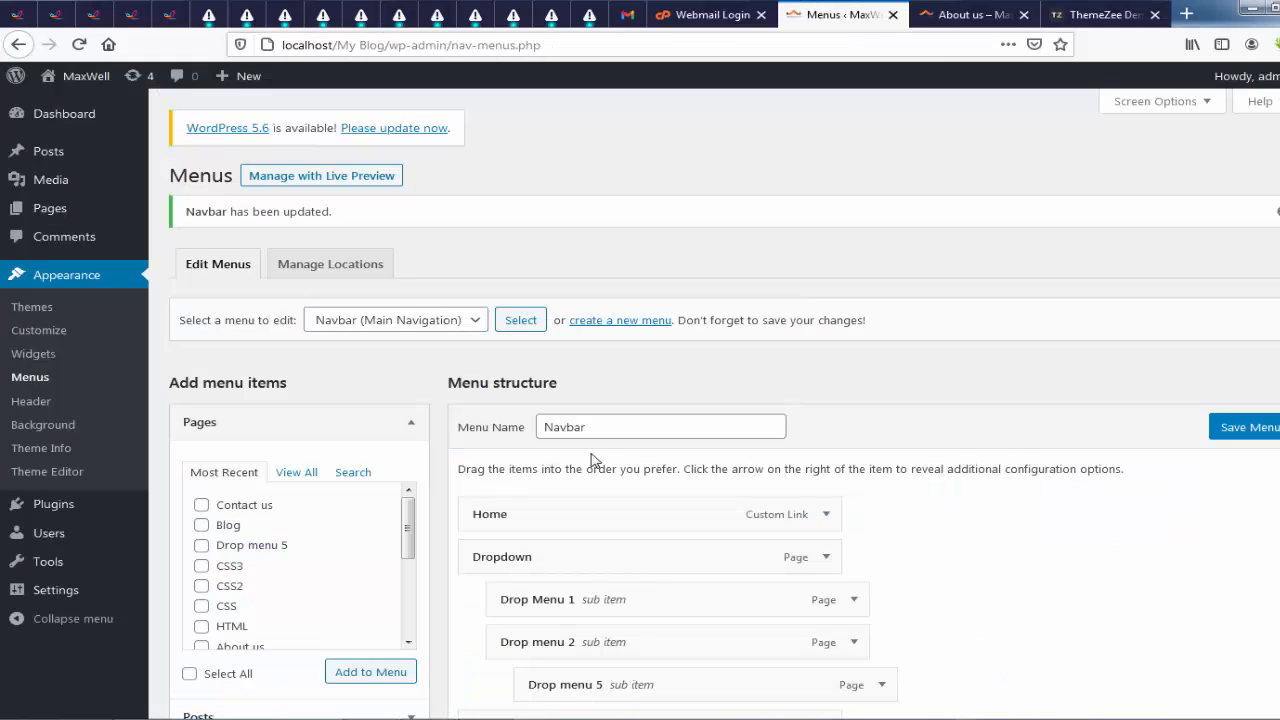
{"action": "left_click", "coordinate": [48, 210]}
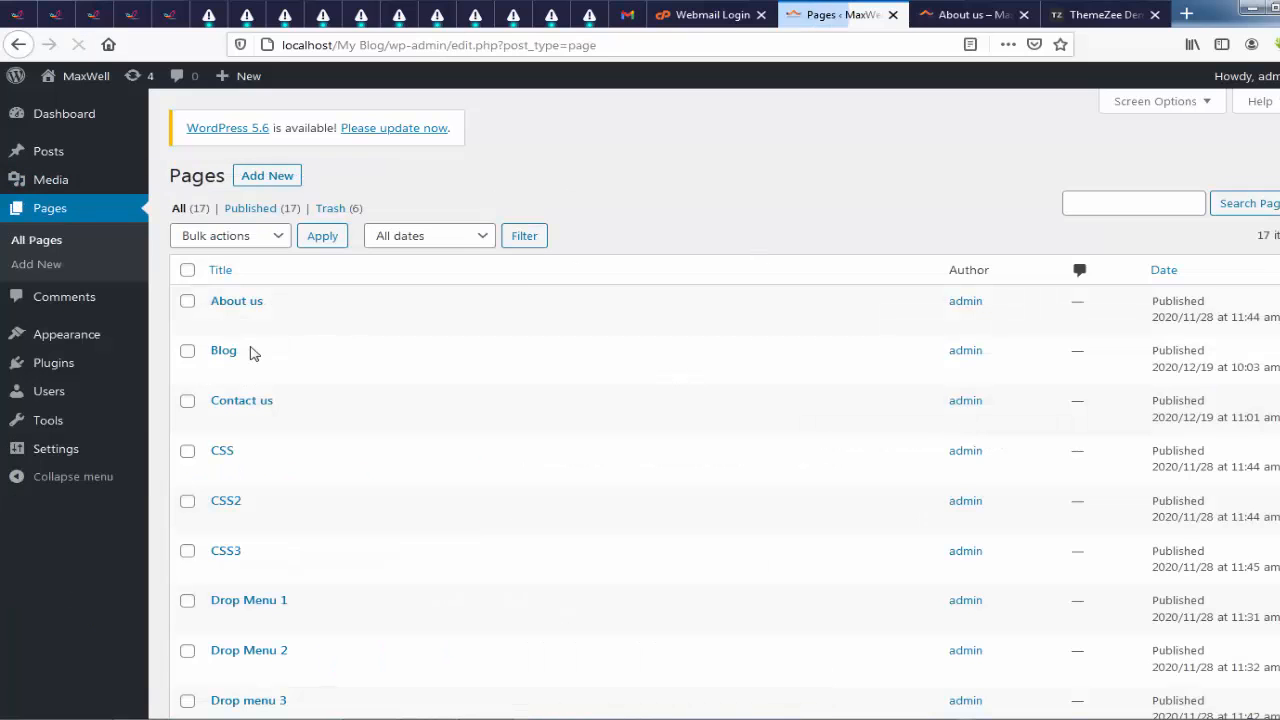
{"action": "left_click", "coordinate": [220, 321]}
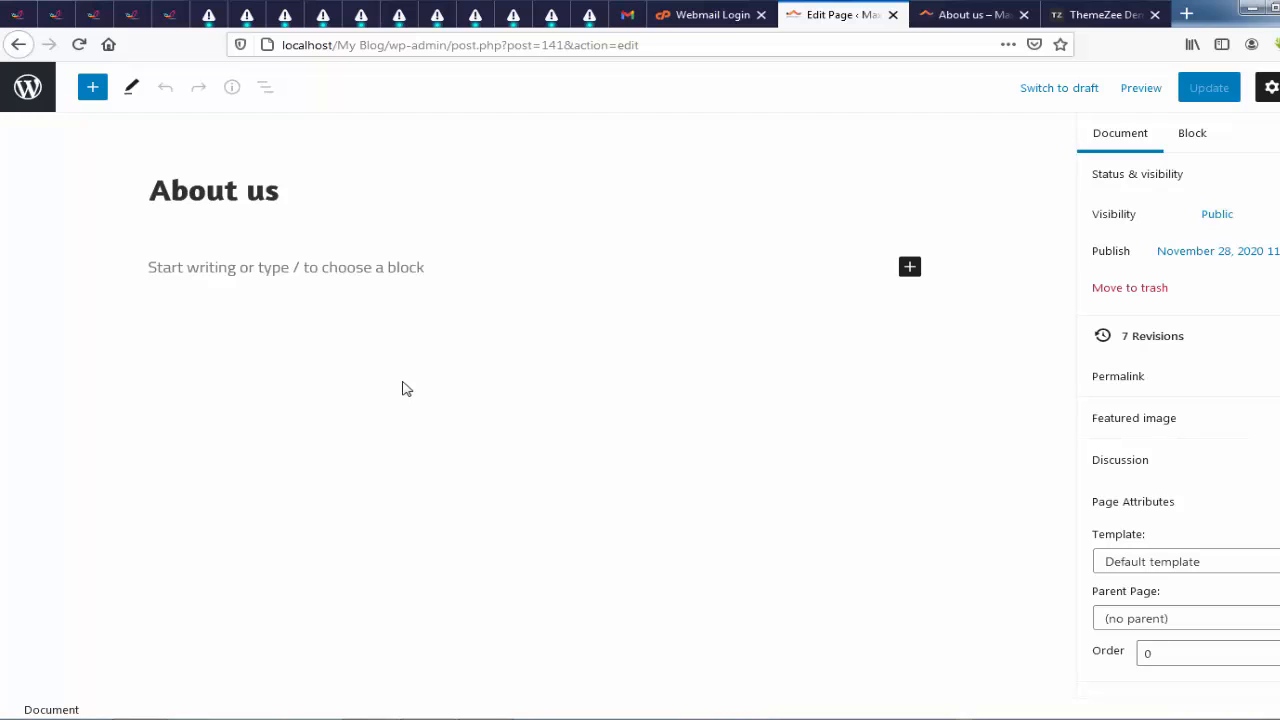
Add a paragraph block to the About us page containing the text "kgghgjhg"
{"action": "left_click", "coordinate": [220, 265]}
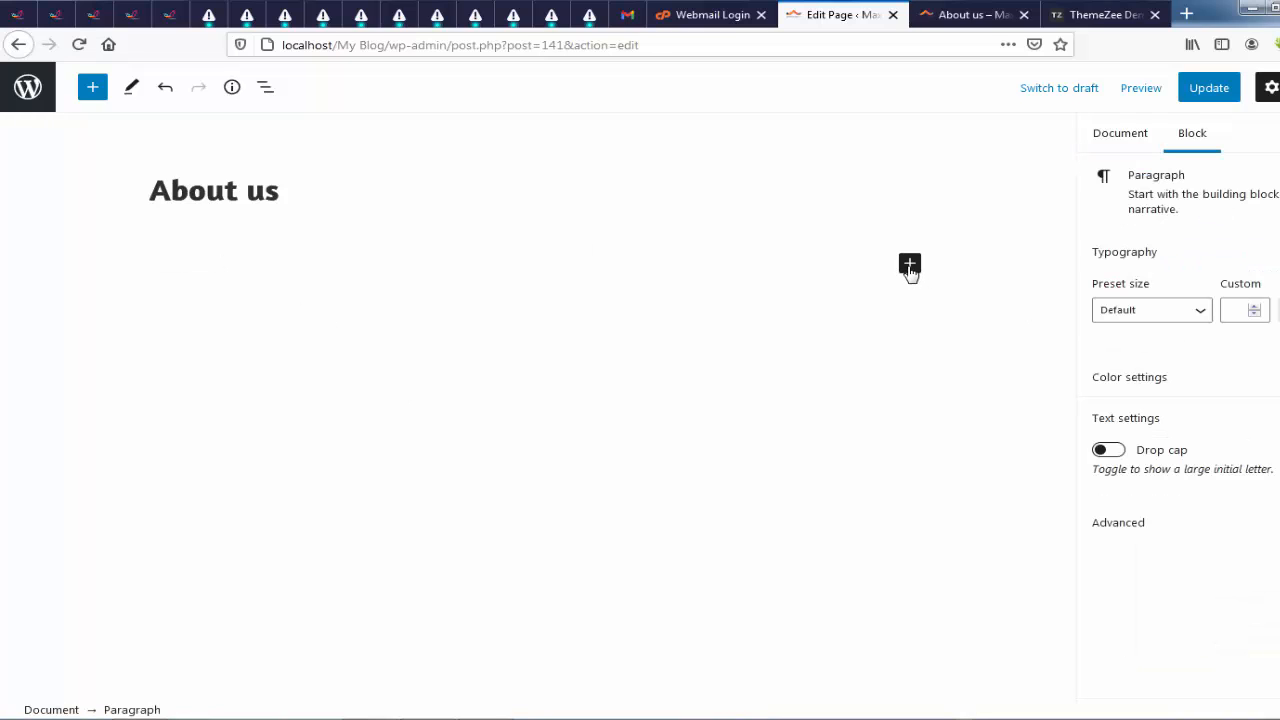
{"action": "left_click", "coordinate": [909, 266]}
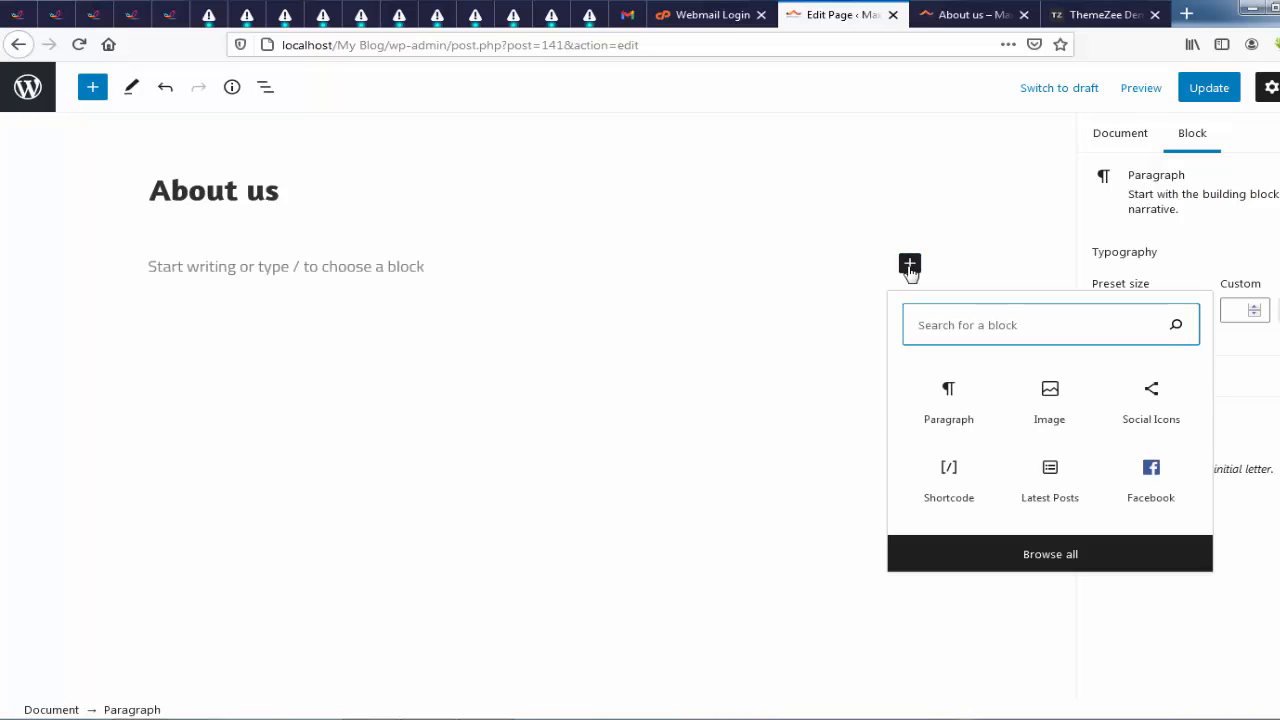
{"action": "left_click", "coordinate": [952, 413]}
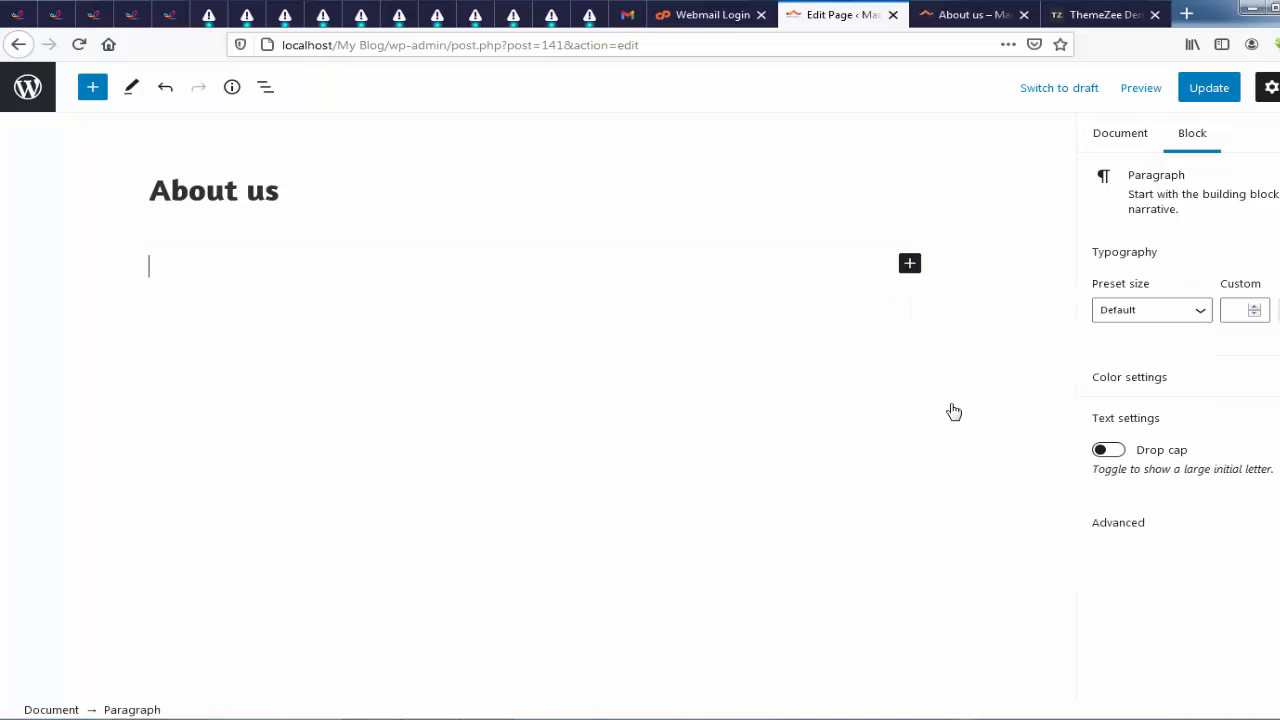
{"action": "type", "text": "kgghgjhg"}
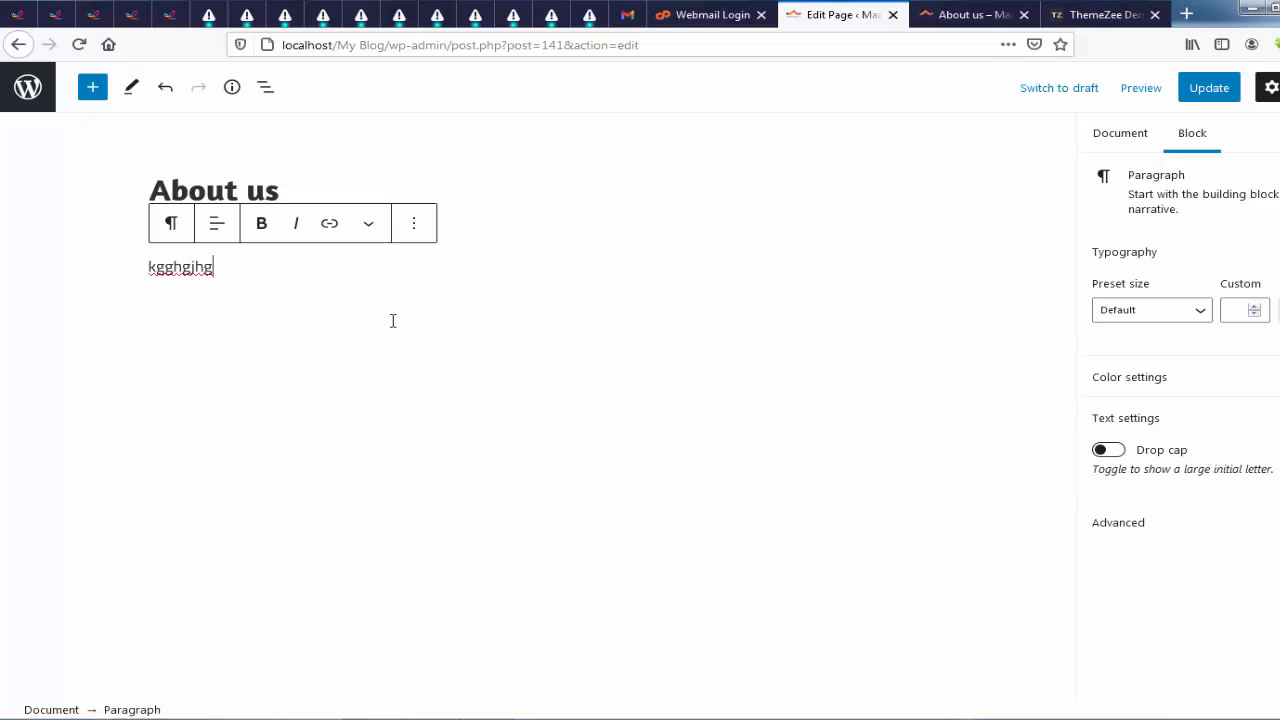
Select the paragraph's text and view its additional formatting options without applying any
{"action": "double_click", "coordinate": [184, 267]}
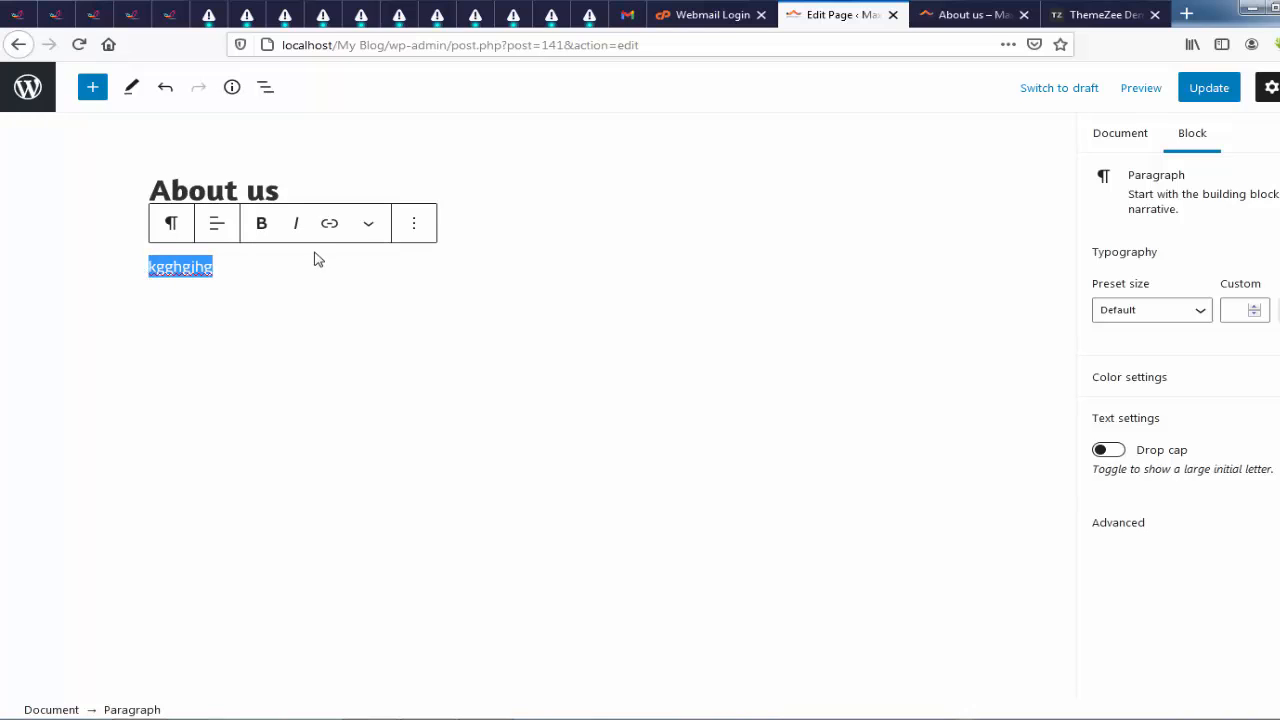
{"action": "left_click", "coordinate": [370, 228]}
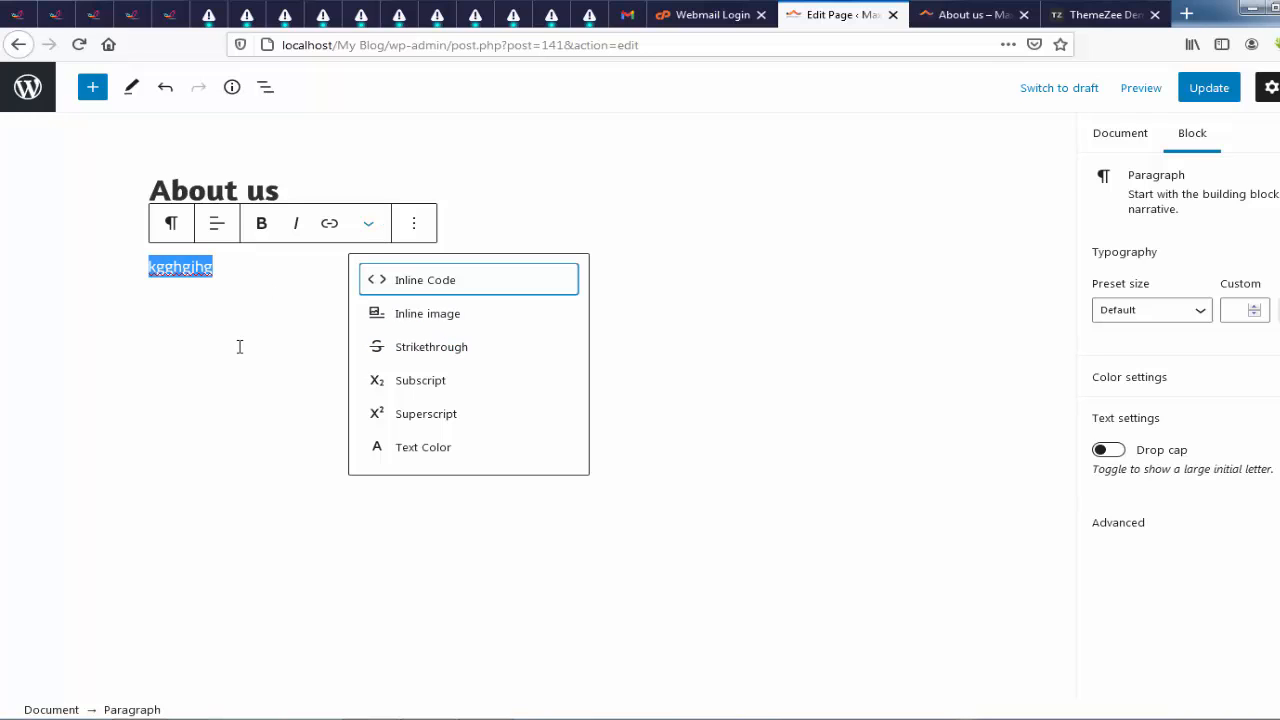
{"action": "left_click", "coordinate": [255, 302]}
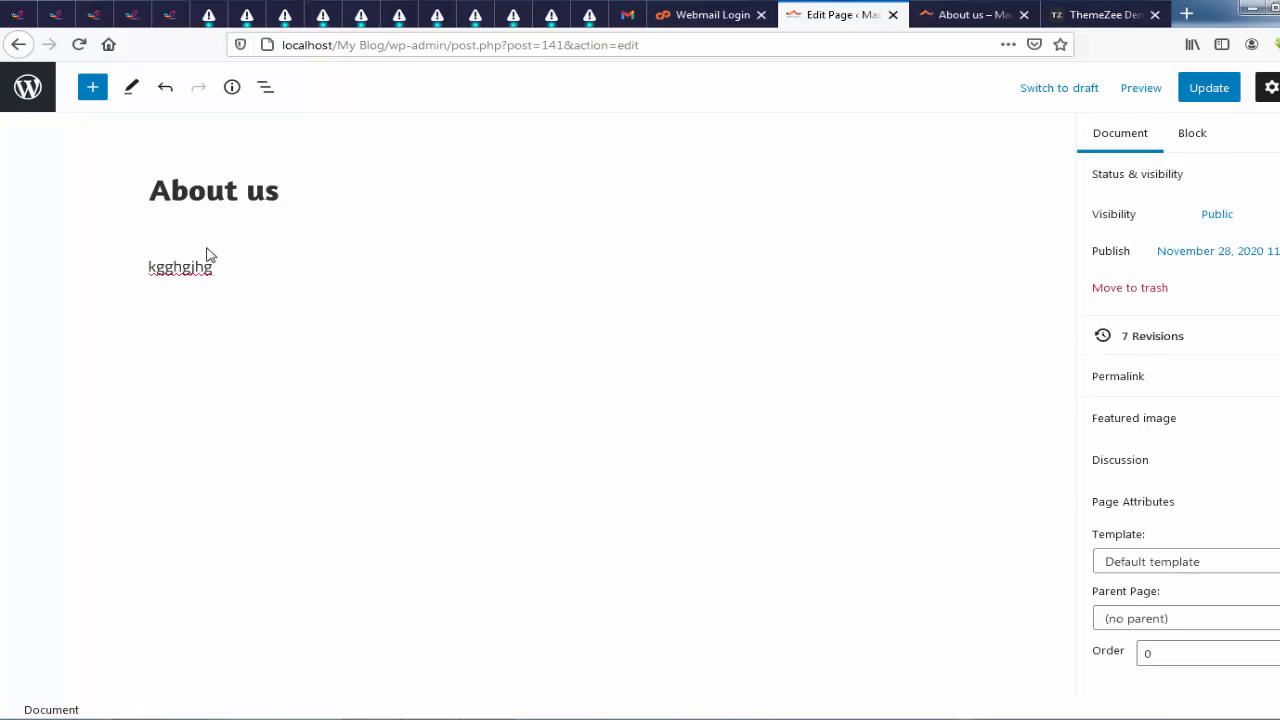
{"action": "left_click", "coordinate": [218, 270]}
{"action": "left_click", "coordinate": [500, 169]}
{"action": "left_click", "coordinate": [516, 432]}
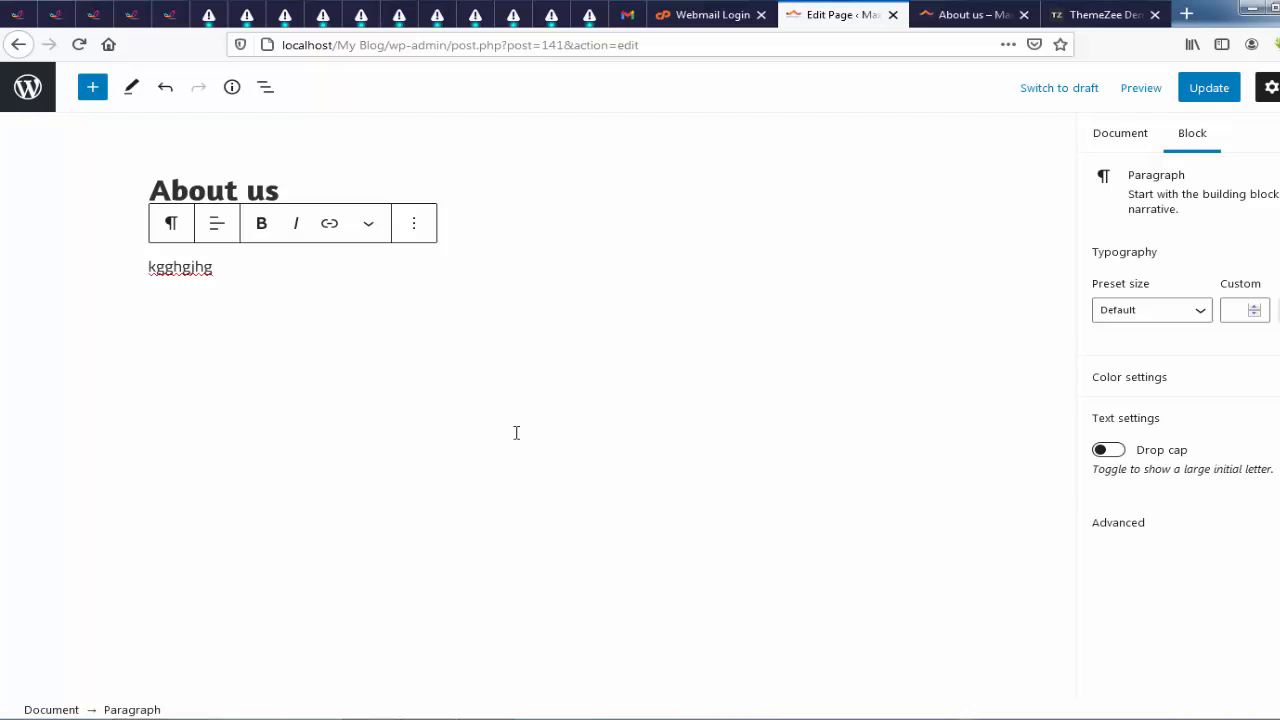
Switch the "kgghgjhg" paragraph to HTML editing and back to visual editing, and remove the block
{"action": "left_click", "coordinate": [416, 237]}
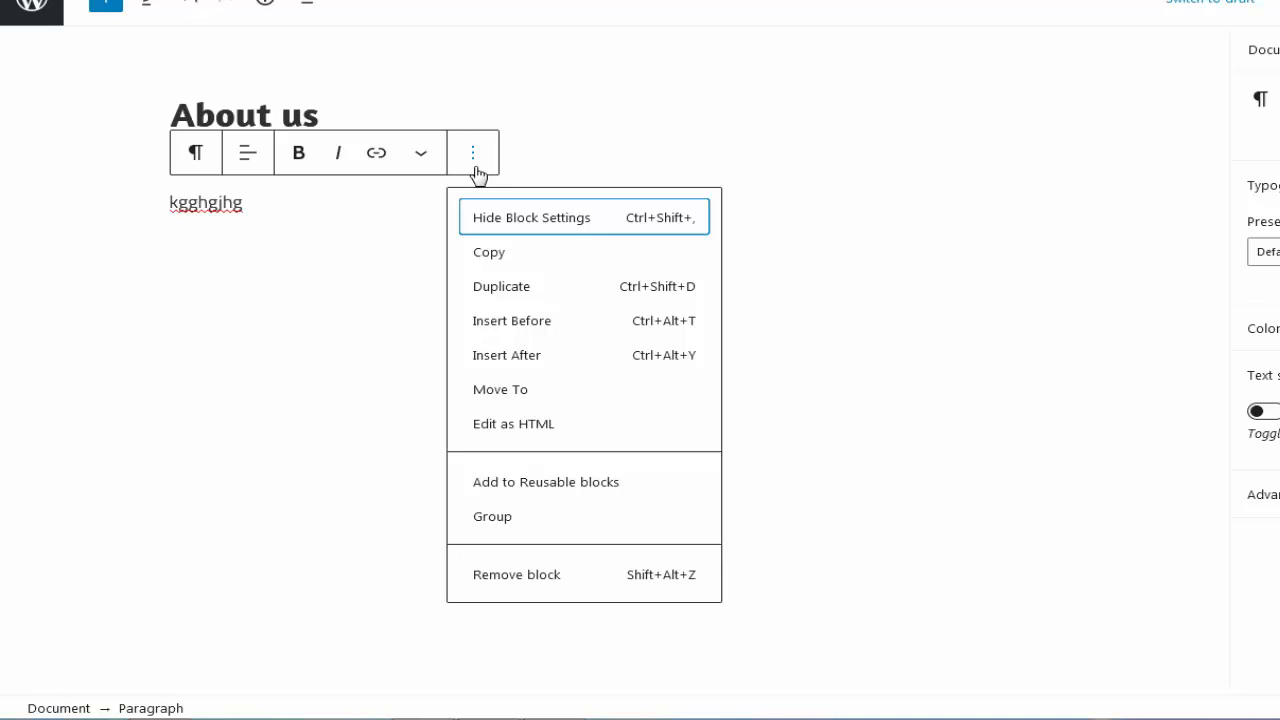
{"action": "left_click", "coordinate": [526, 426]}
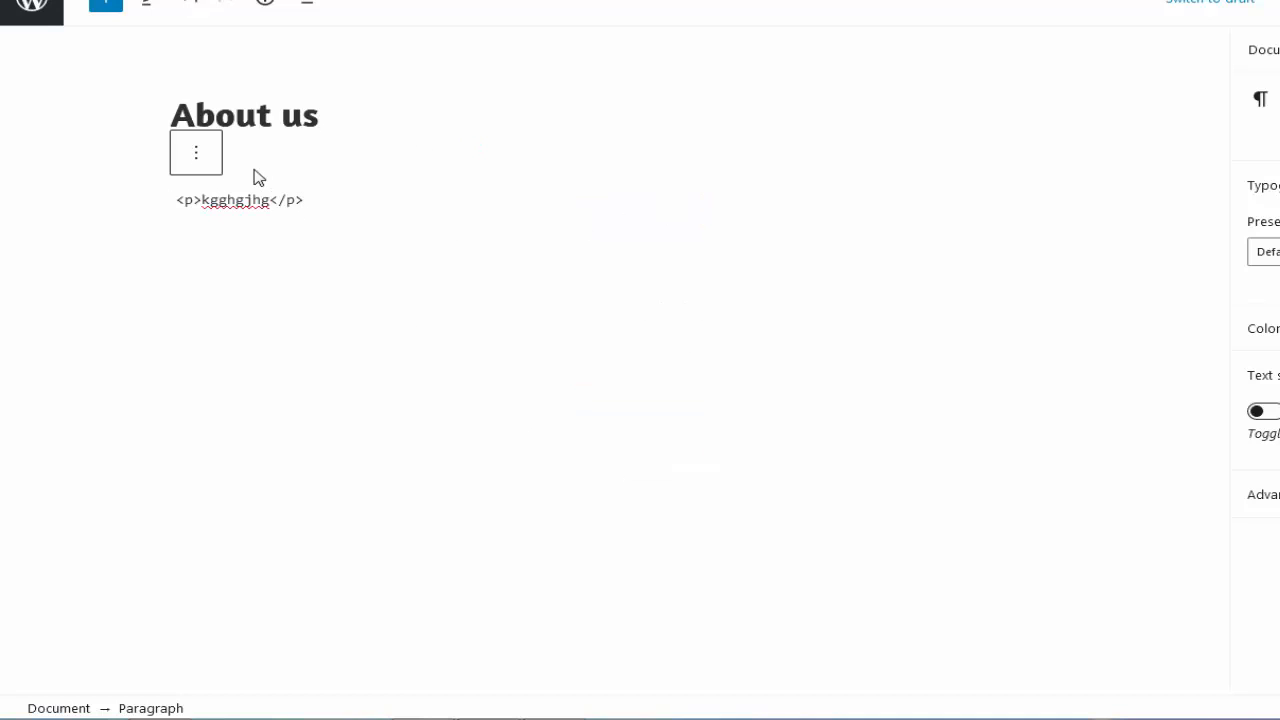
{"action": "left_click", "coordinate": [185, 156]}
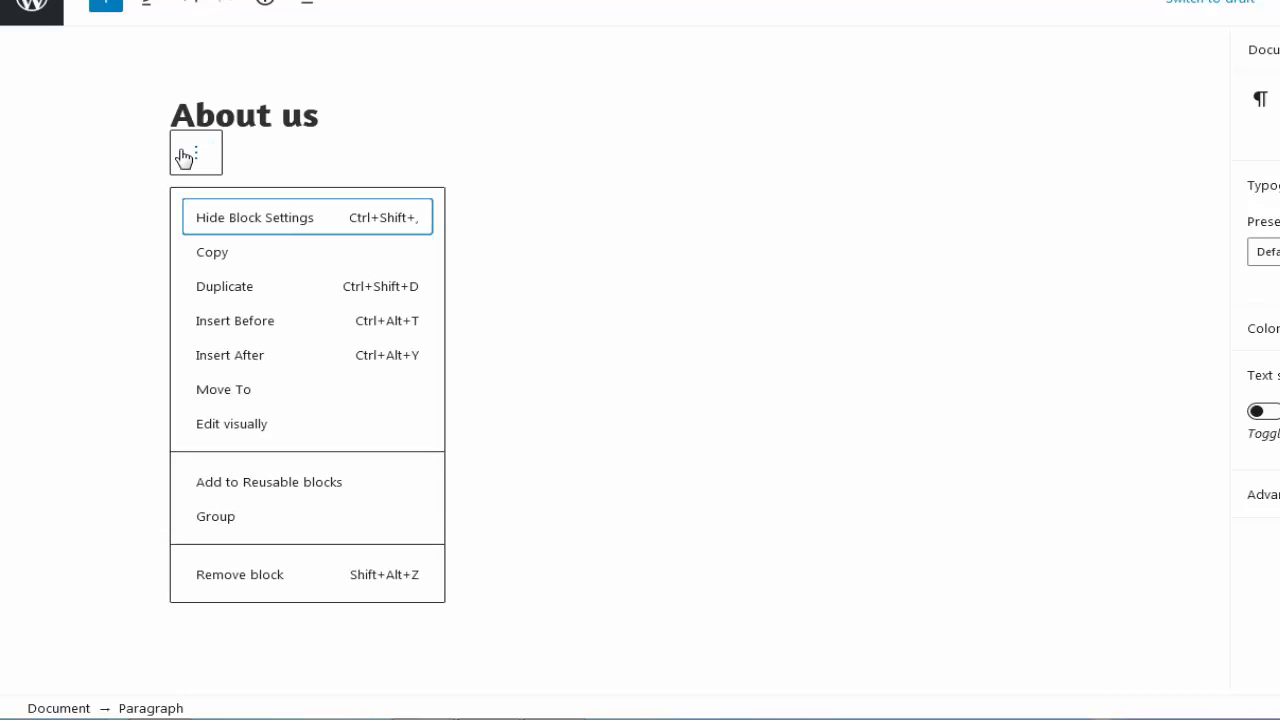
{"action": "left_click", "coordinate": [283, 428]}
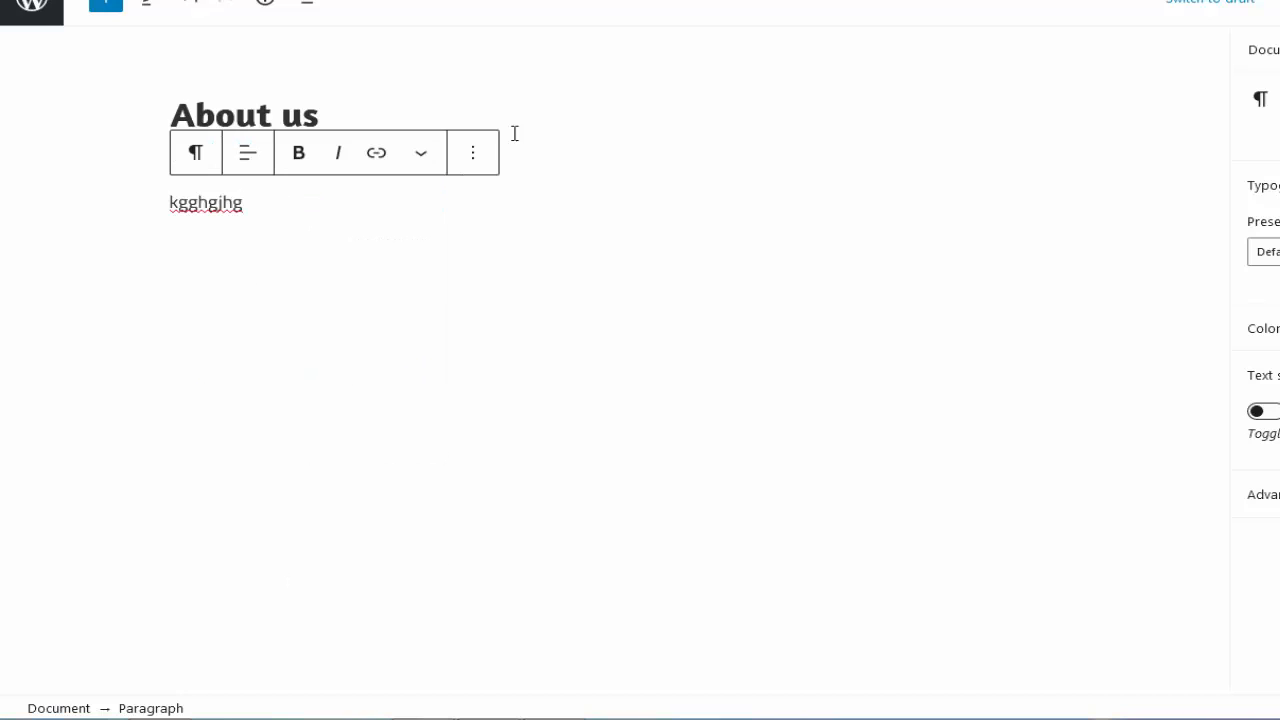
{"action": "left_click", "coordinate": [468, 162]}
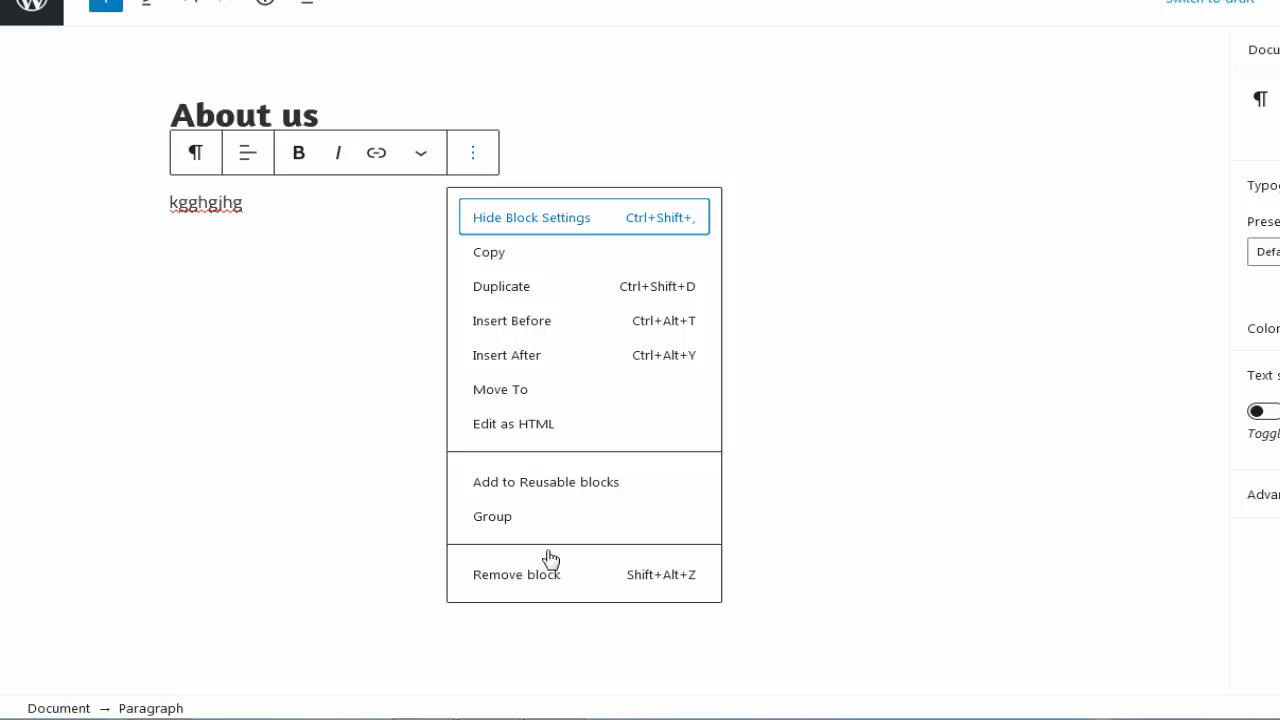
{"action": "left_click", "coordinate": [528, 578]}
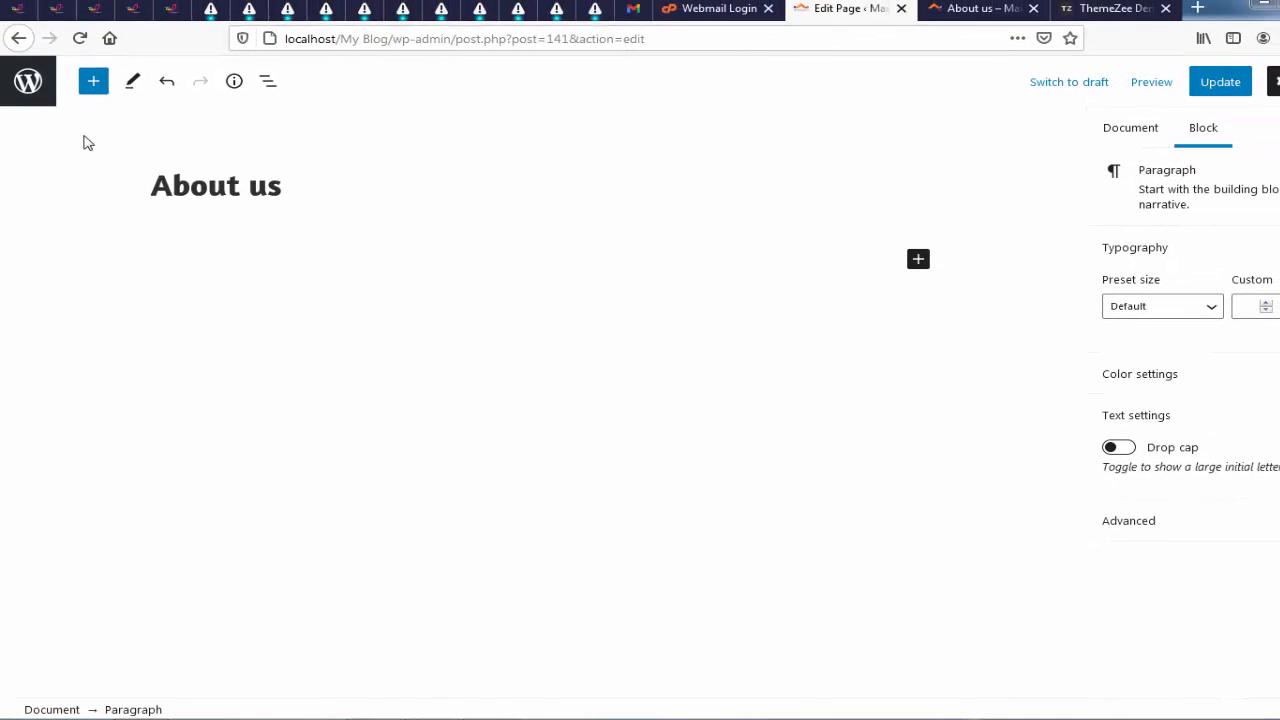
Browse the library of available blocks and return to the empty paragraph on the page
{"action": "left_click", "coordinate": [94, 83]}
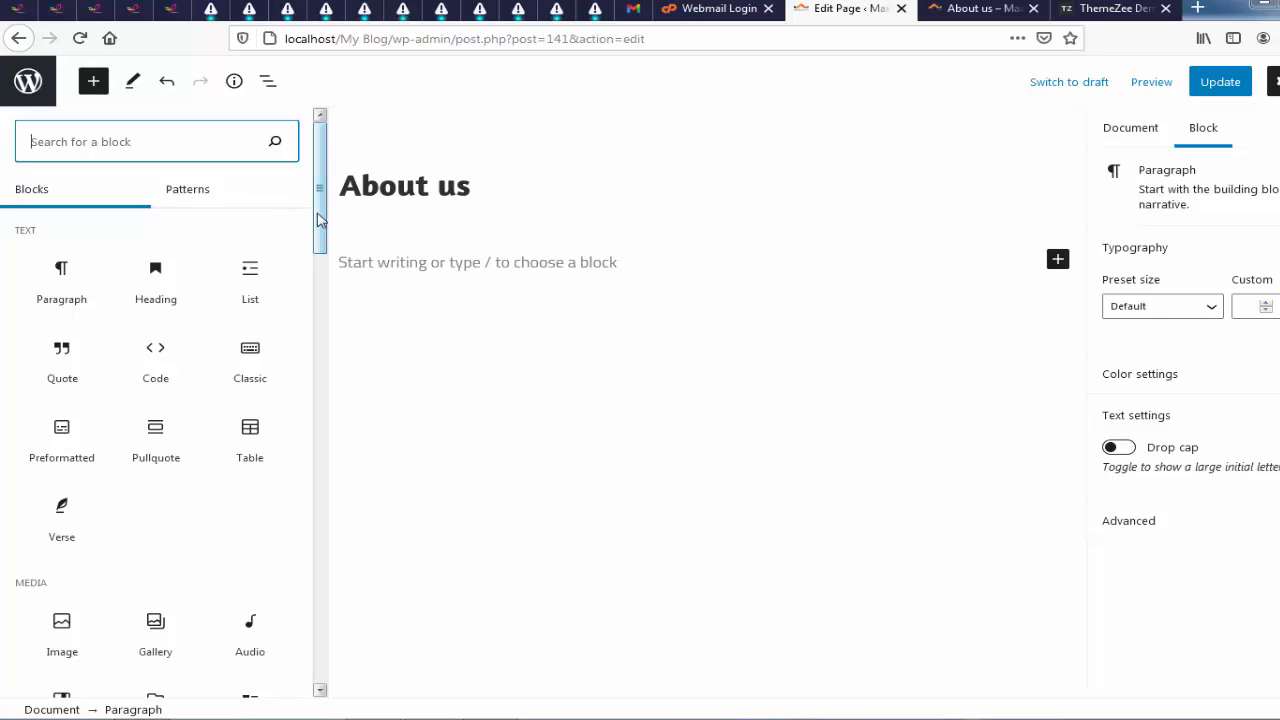
{"action": "left_click_drag", "start_coordinate": [320, 236], "coordinate": [321, 200]}
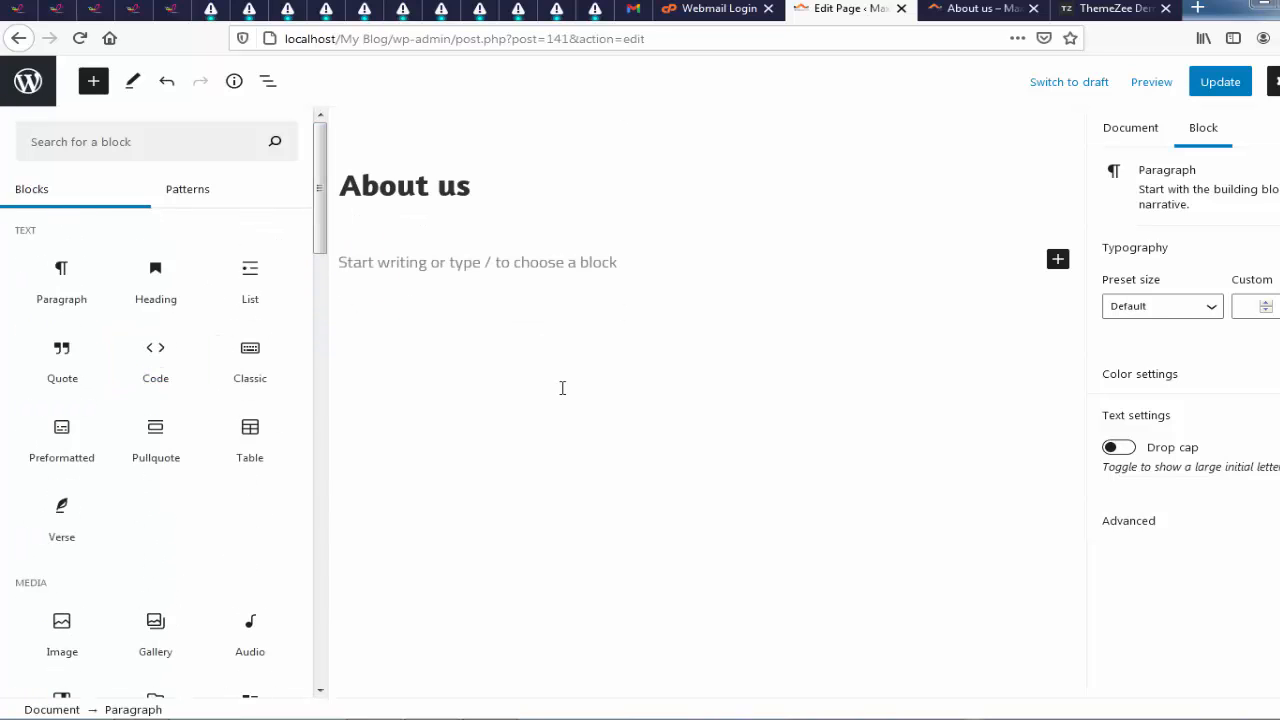
{"action": "left_click", "coordinate": [563, 389]}
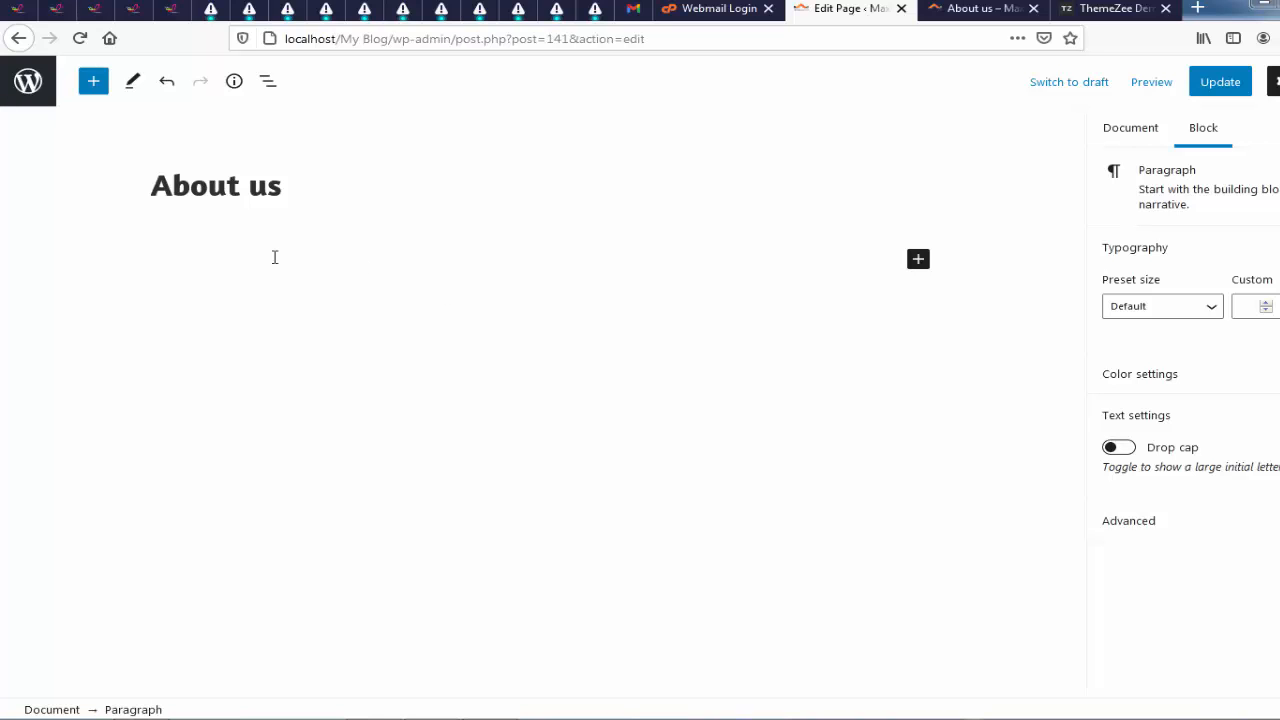
Paste the copied demo paragraphs into the About us page body and return to the first paragraph
{"action": "key", "text": "ctrl+v"}
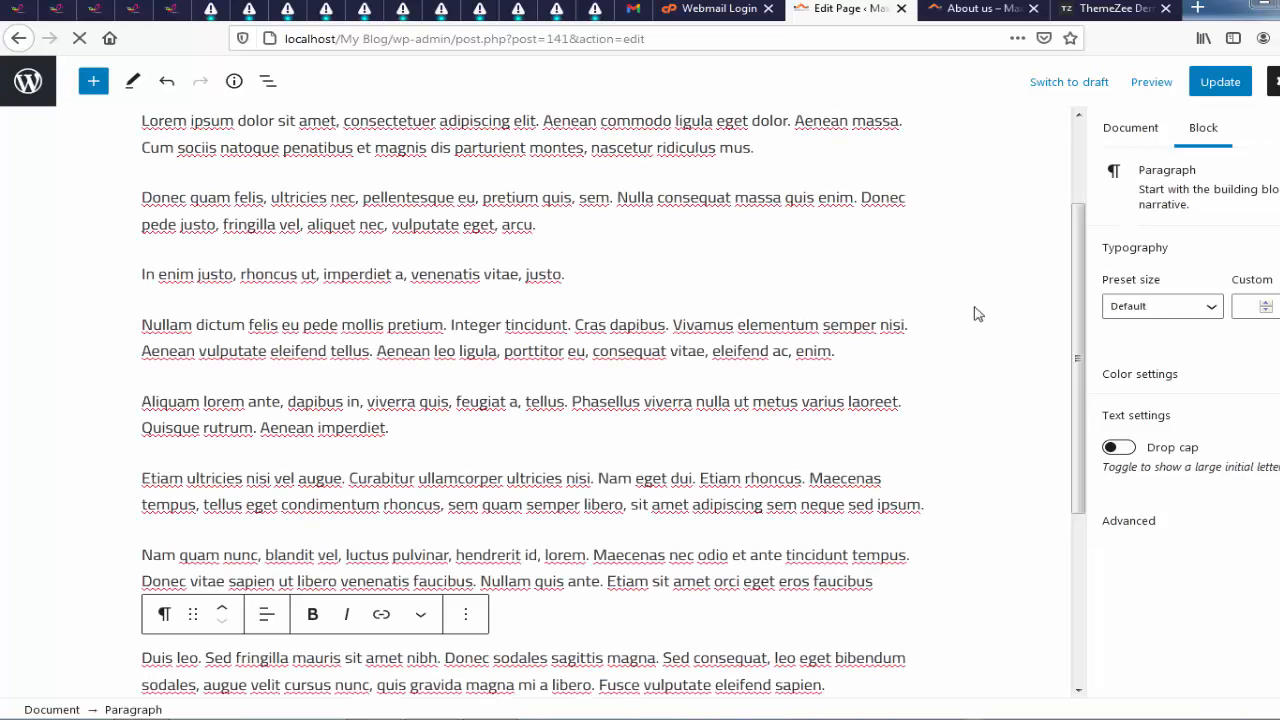
{"action": "left_click_drag", "start_coordinate": [1080, 366], "coordinate": [1080, 232]}
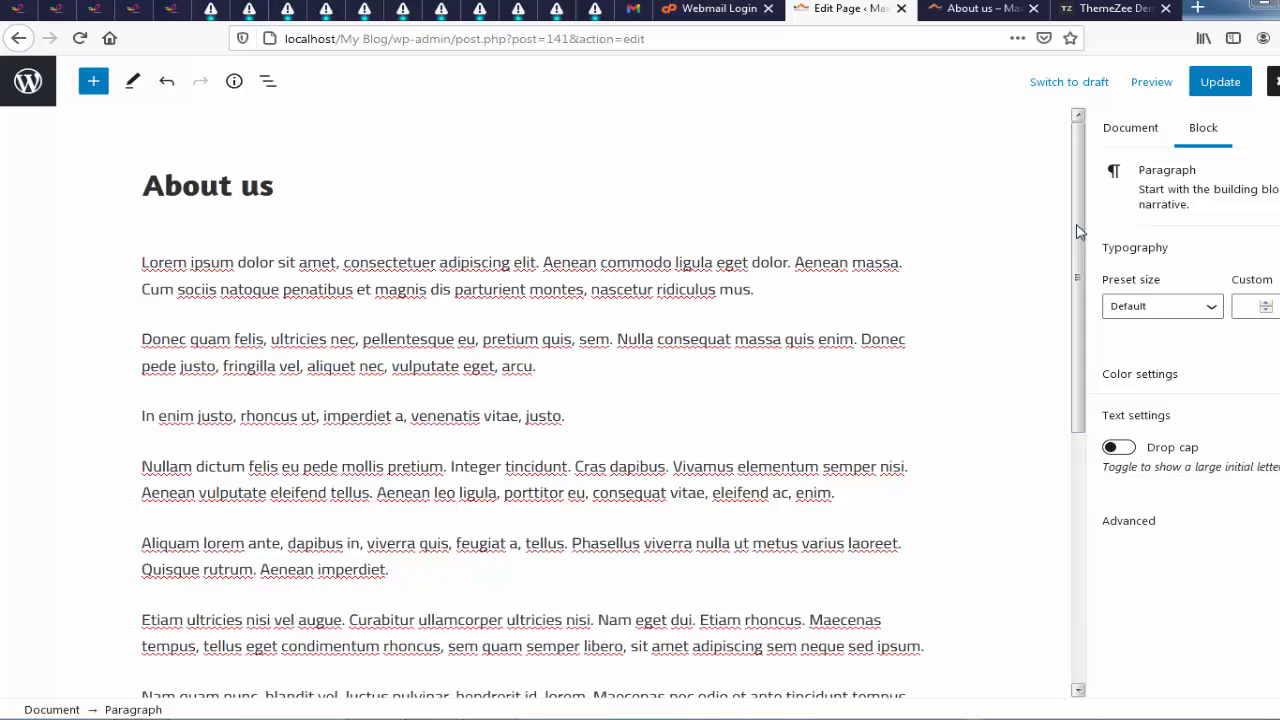
{"action": "left_click", "coordinate": [749, 289]}
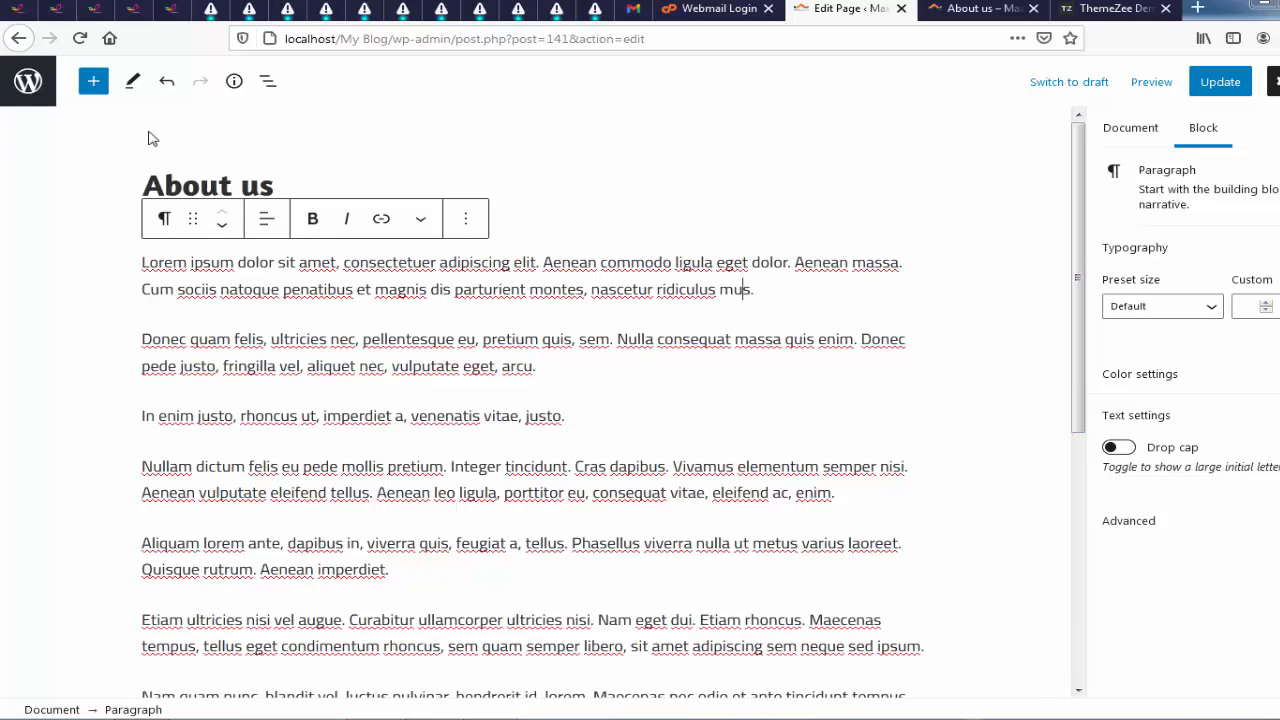
View the editor's Edit and Select tool modes and the block navigation list of the page
{"action": "left_click", "coordinate": [133, 82]}
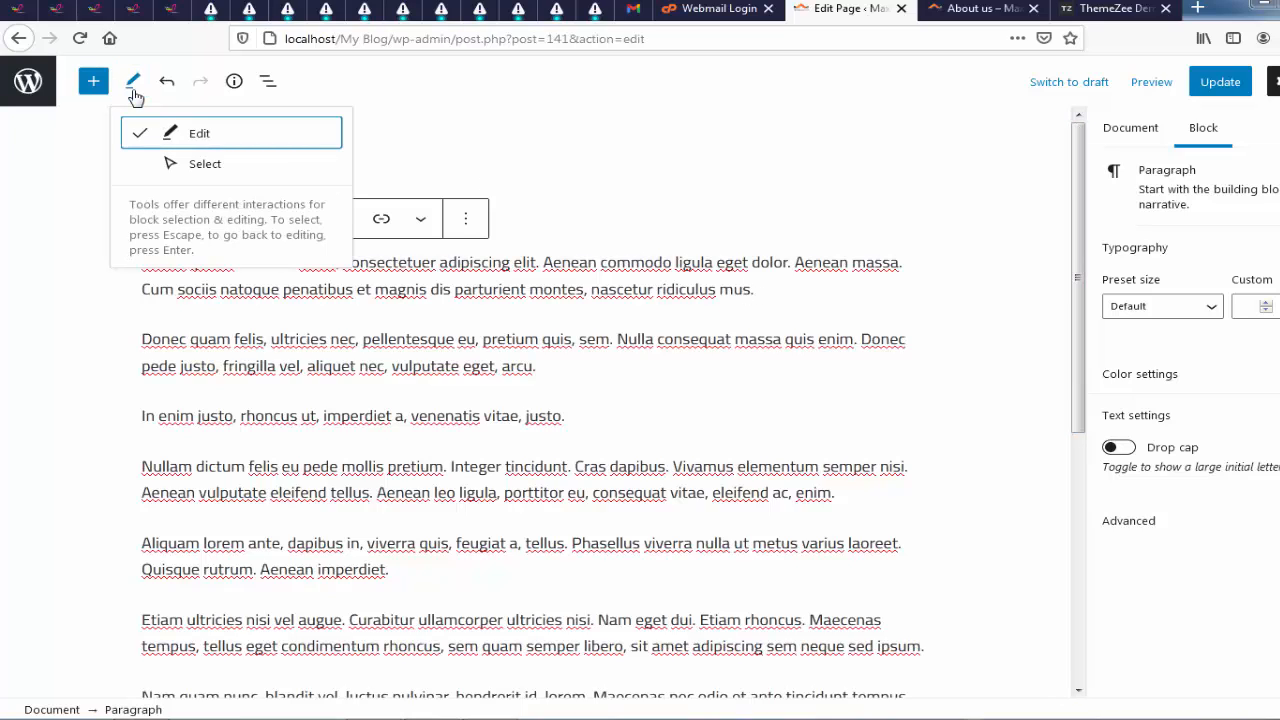
{"action": "left_click", "coordinate": [434, 126]}
{"action": "left_click", "coordinate": [267, 88]}
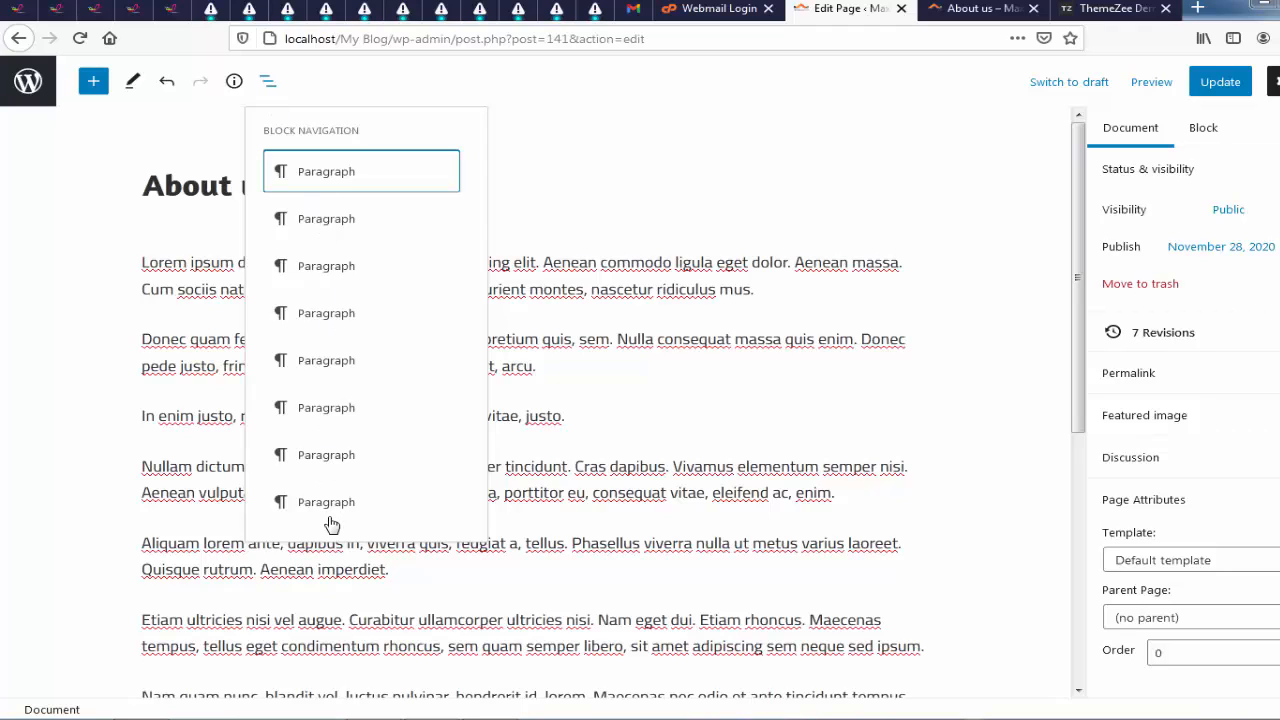
{"action": "left_click", "coordinate": [720, 497]}
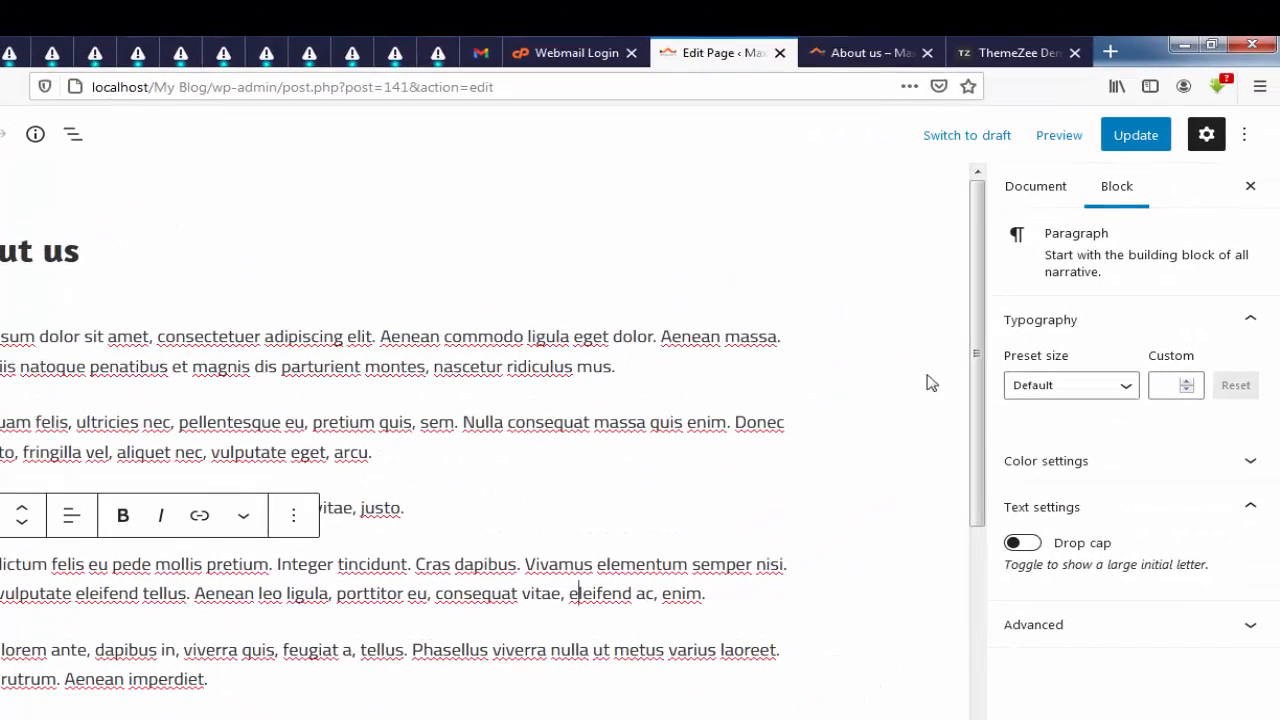
Try the Large preset text size on the first paragraph, and set it to Normal instead
{"action": "left_click", "coordinate": [370, 337]}
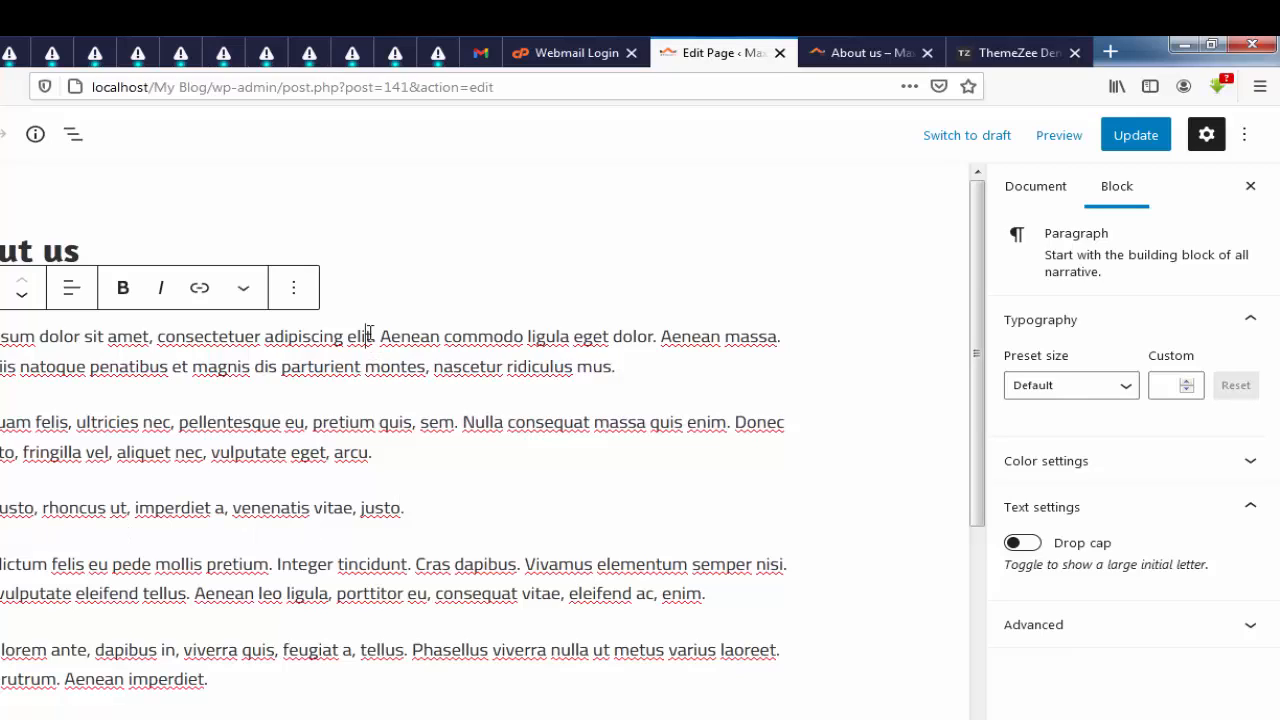
{"action": "left_click", "coordinate": [1130, 392]}
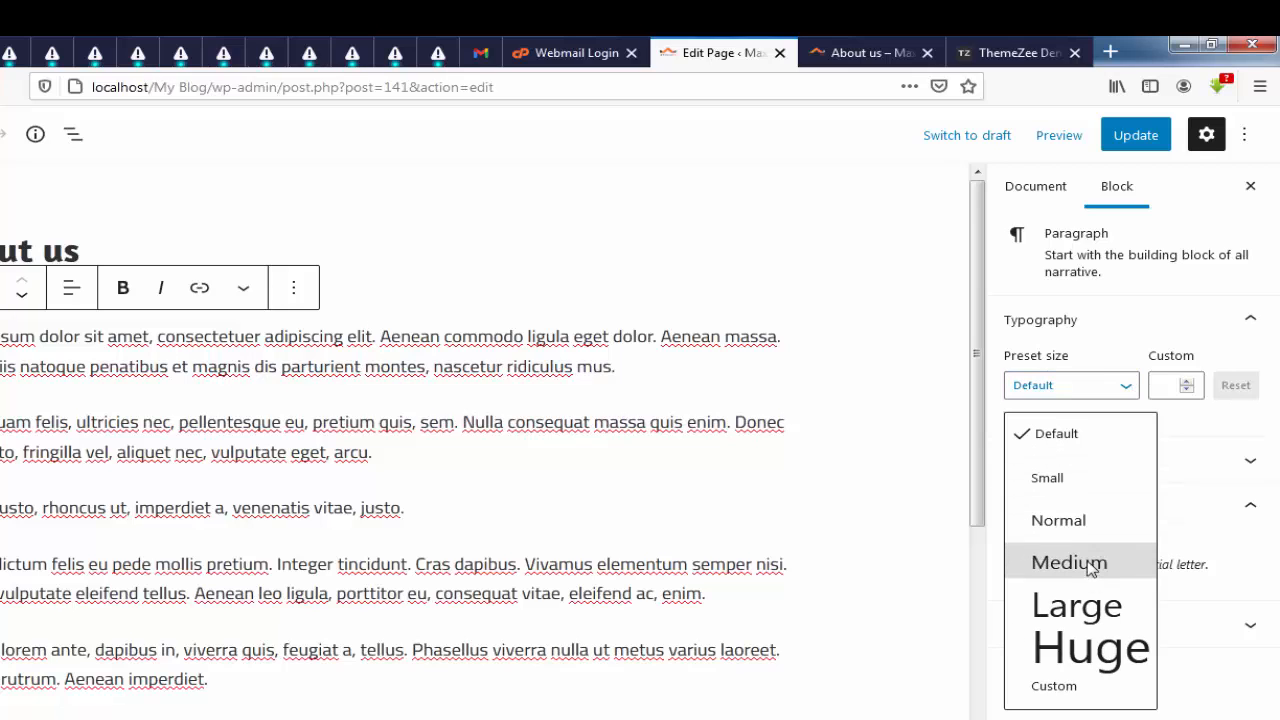
{"action": "left_click", "coordinate": [1078, 606]}
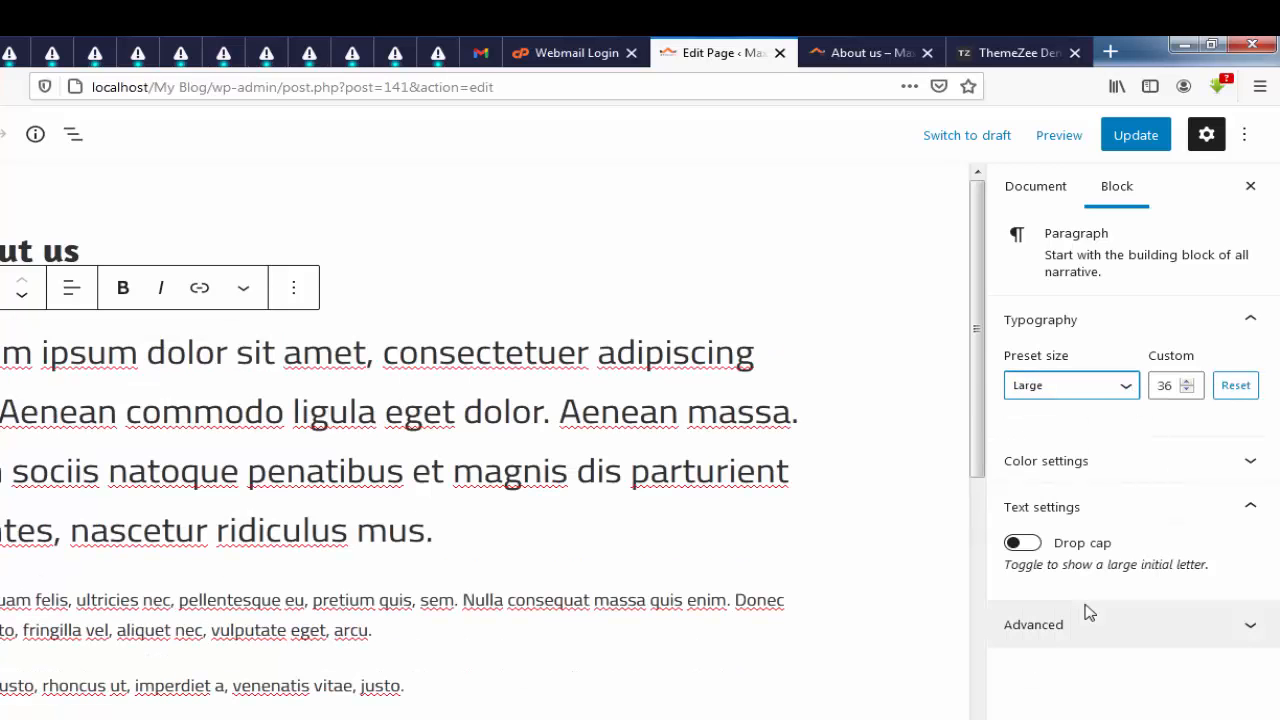
{"action": "left_click", "coordinate": [1123, 391]}
{"action": "left_click", "coordinate": [1089, 517]}
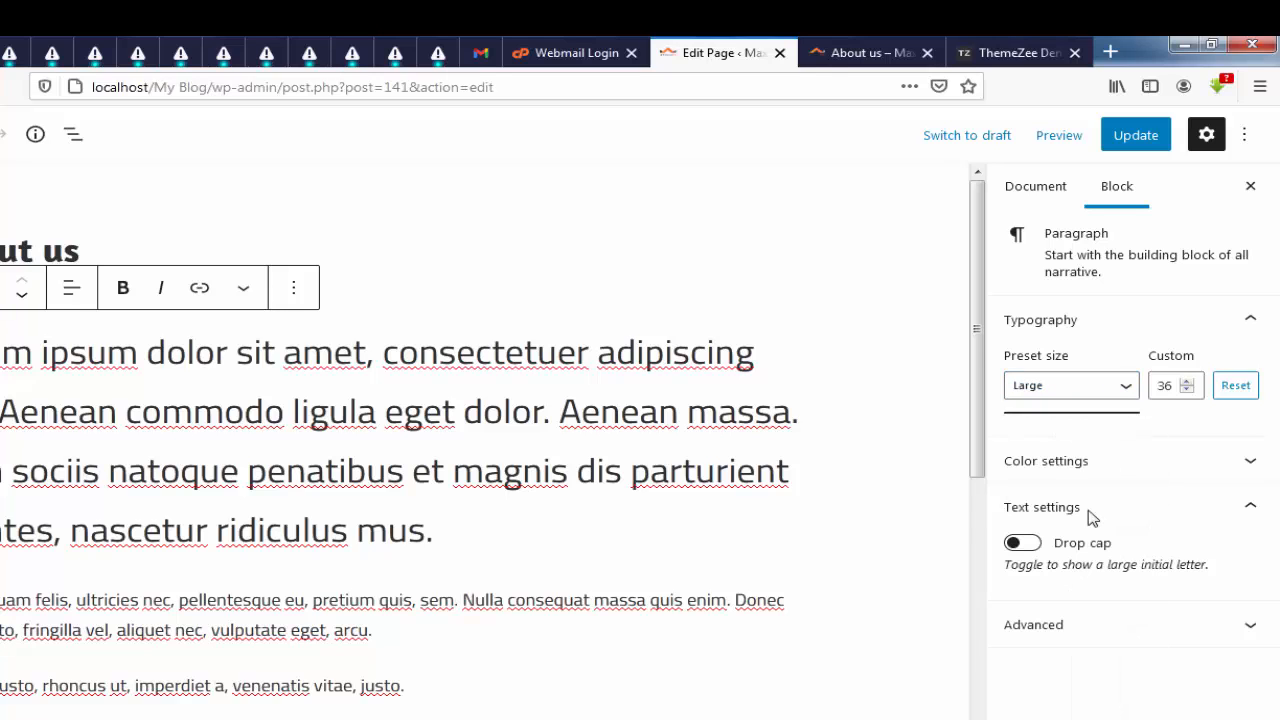
Raise the first paragraph's custom text size by a few steps and lower it back to 16
{"action": "left_click", "coordinate": [1186, 382]}
{"action": "left_click", "coordinate": [1186, 382]}
{"action": "left_click", "coordinate": [1186, 382]}
{"action": "left_click", "coordinate": [1187, 390]}
{"action": "left_click", "coordinate": [1187, 390]}
{"action": "left_click", "coordinate": [1187, 390]}
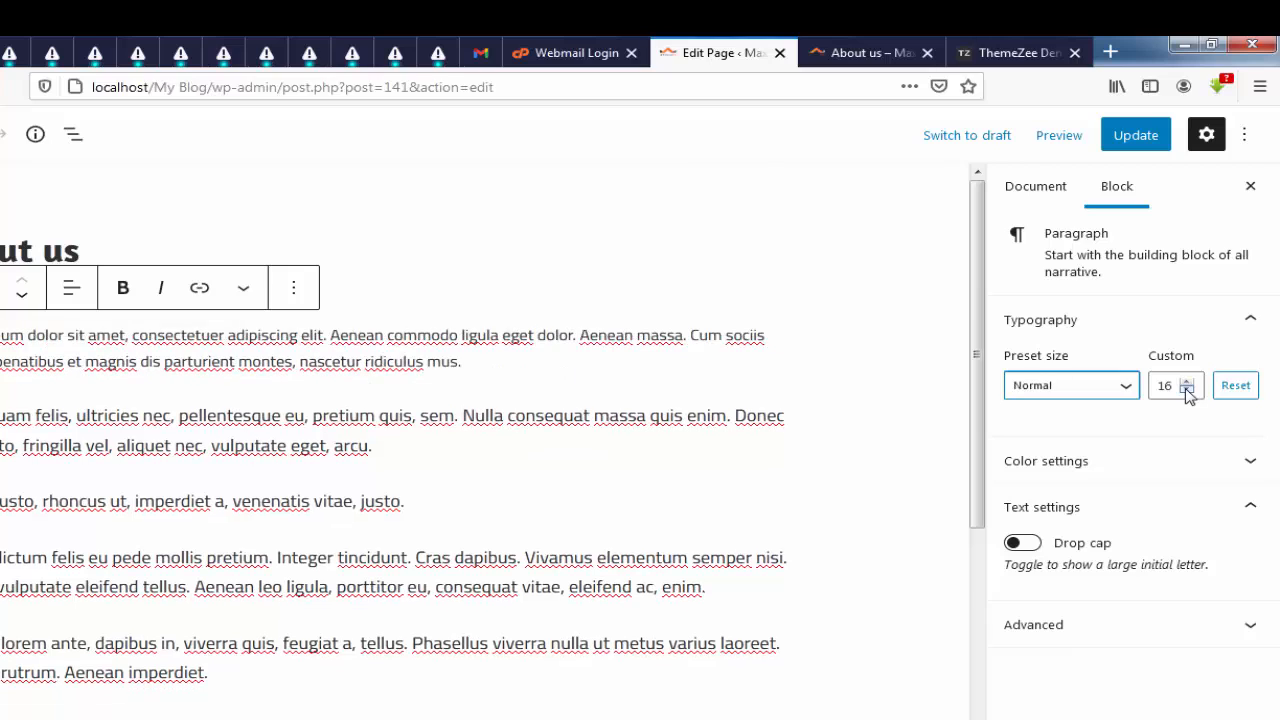
Try gray as the first paragraph's text color, set it to dark #303030 instead, and view the custom color picker
{"action": "left_click", "coordinate": [1248, 463]}
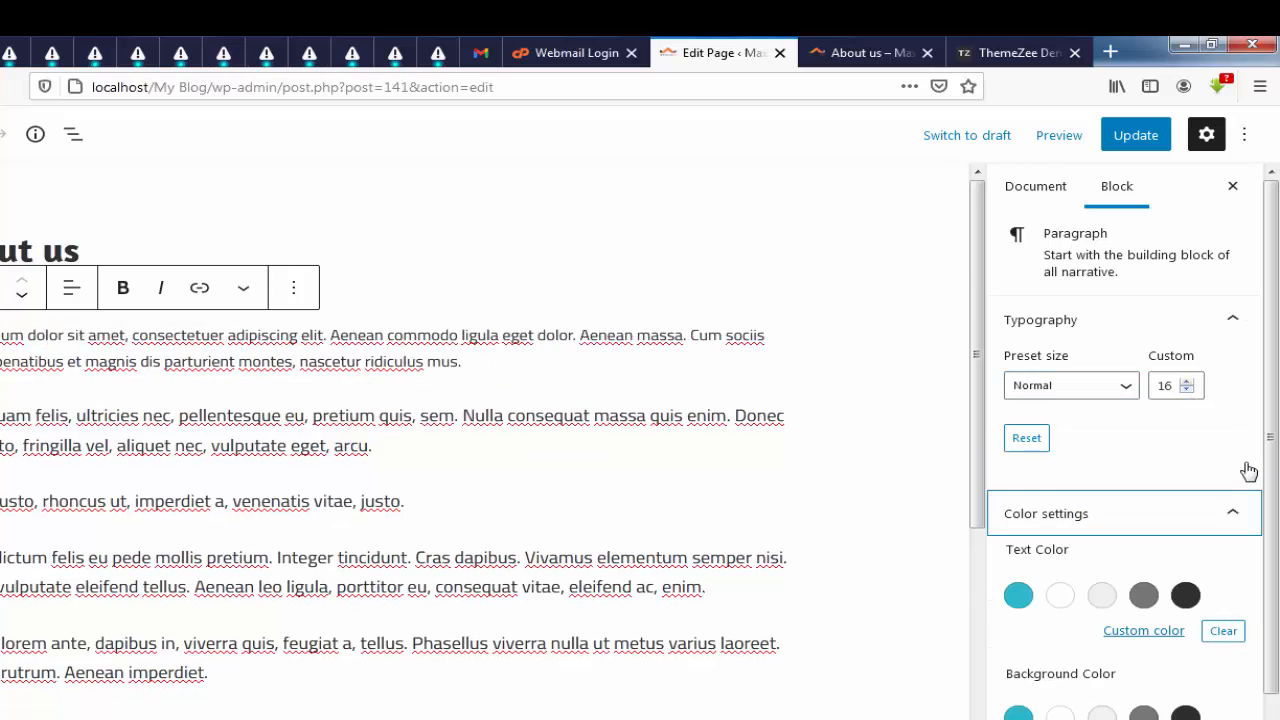
{"action": "left_click", "coordinate": [1143, 595]}
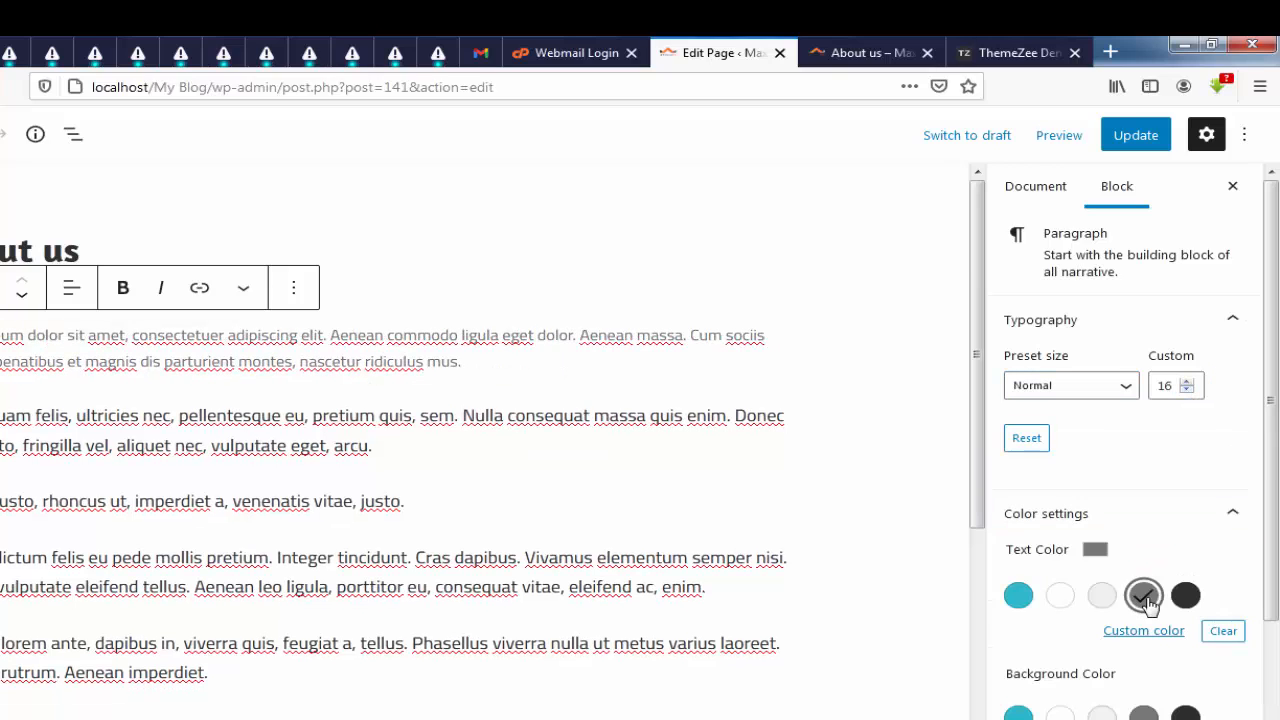
{"action": "left_click", "coordinate": [1182, 600]}
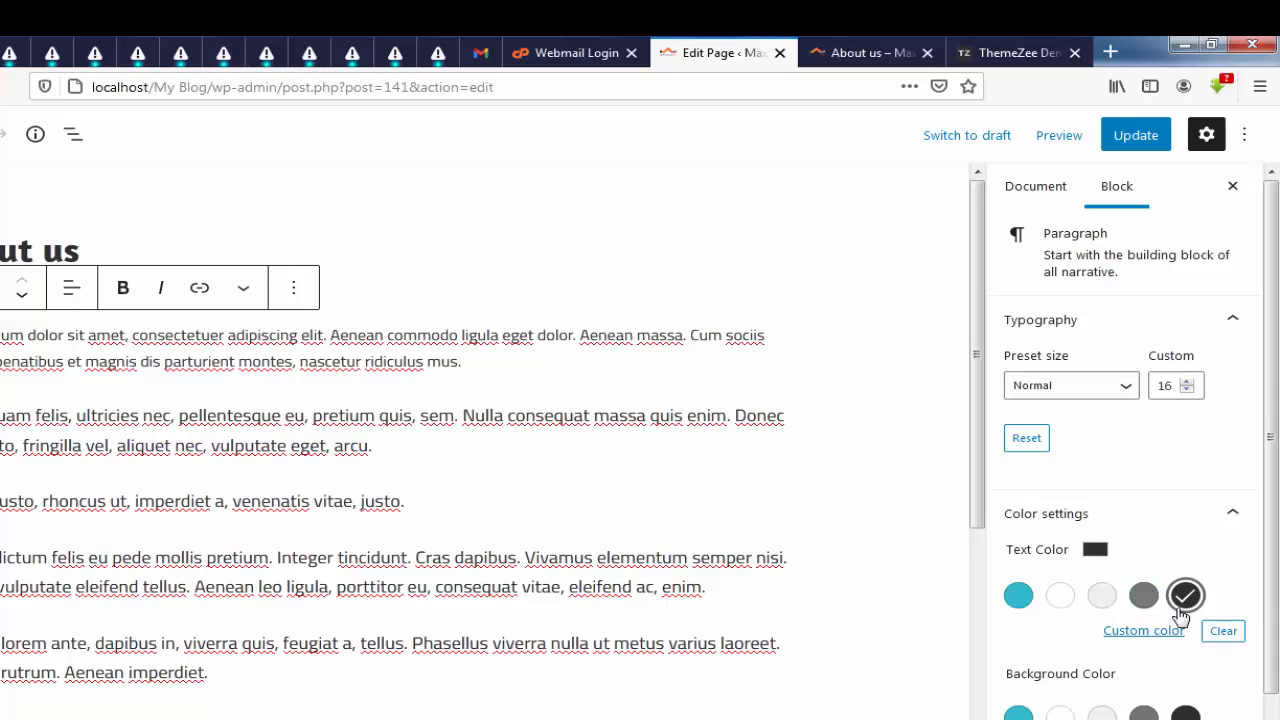
{"action": "left_click", "coordinate": [1144, 631]}
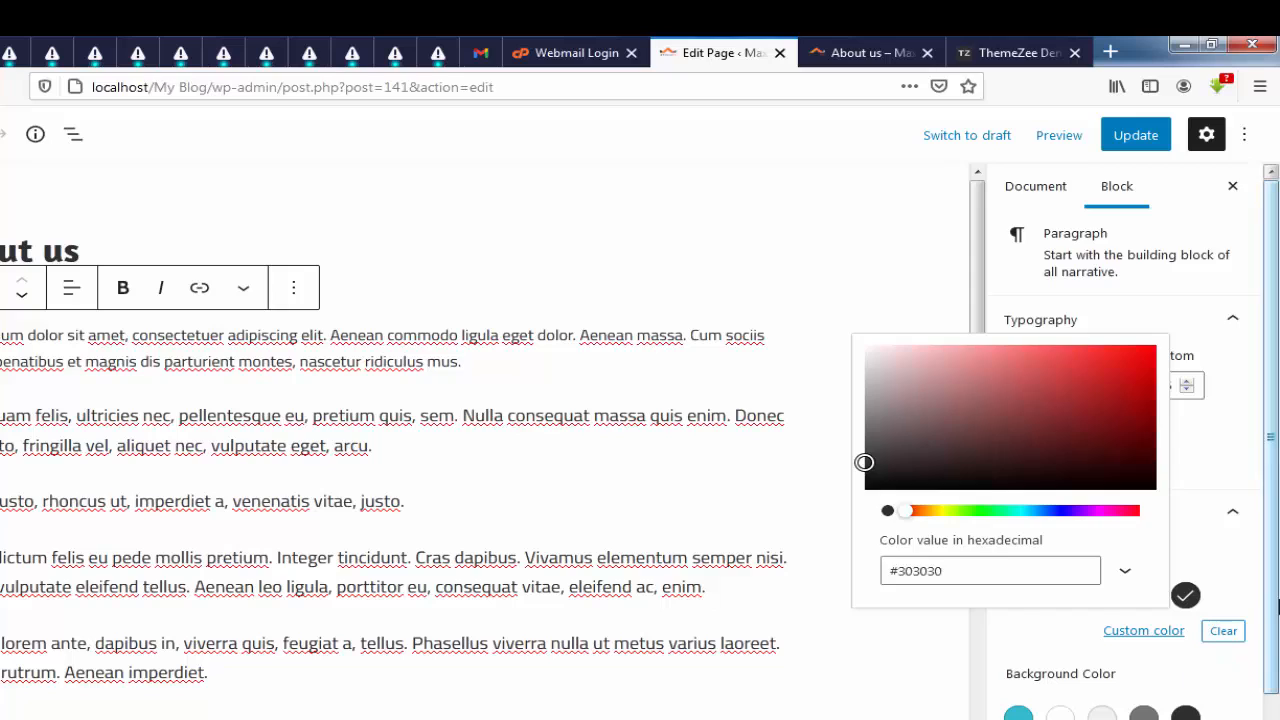
{"action": "left_click", "coordinate": [1155, 675]}
Set the first paragraph's background color to the preset gray
{"action": "scroll", "coordinate": [1155, 675], "scroll_direction": "down", "scroll_amount": 1}
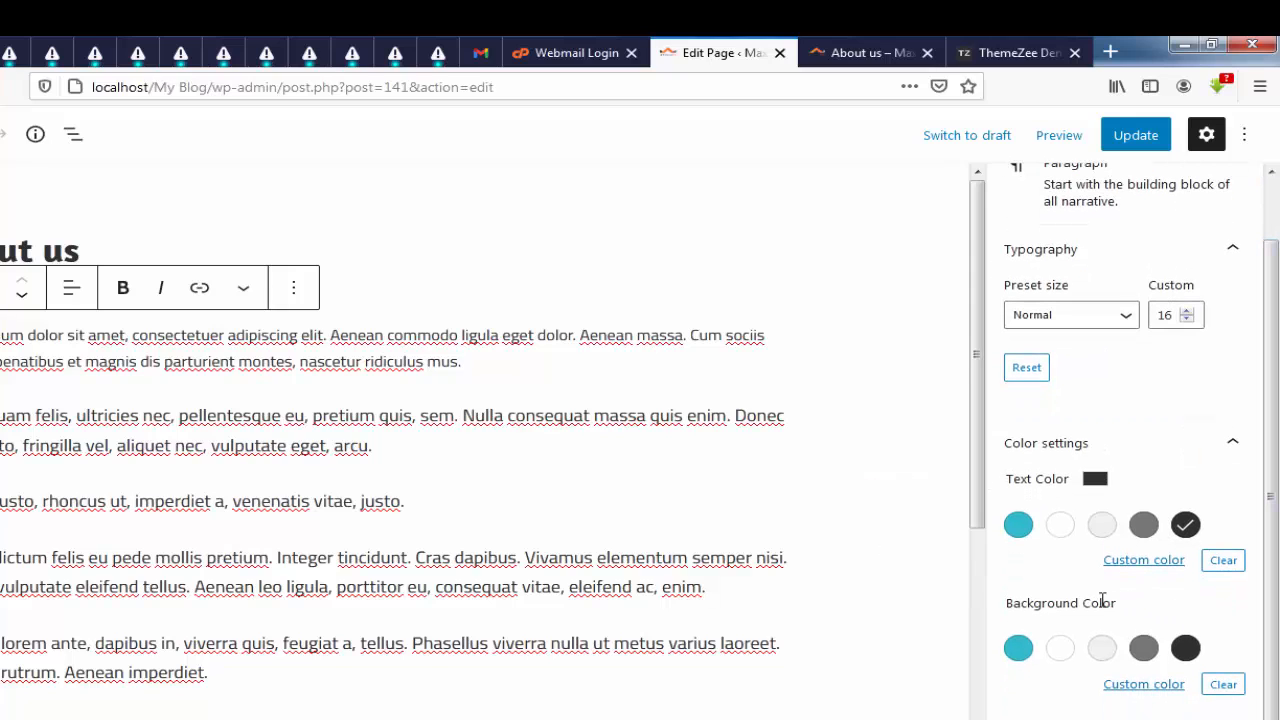
{"action": "left_click", "coordinate": [1144, 648]}
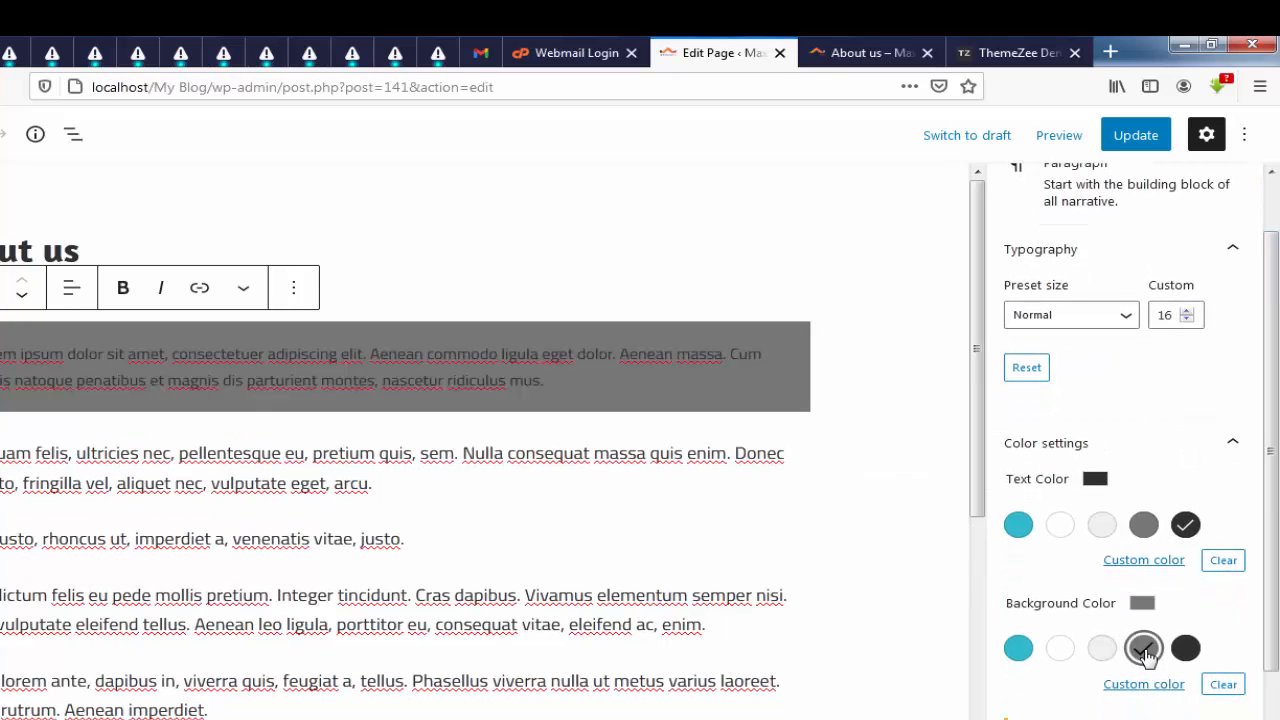
{"action": "scroll", "coordinate": [1146, 652], "scroll_direction": "down", "scroll_amount": 3}
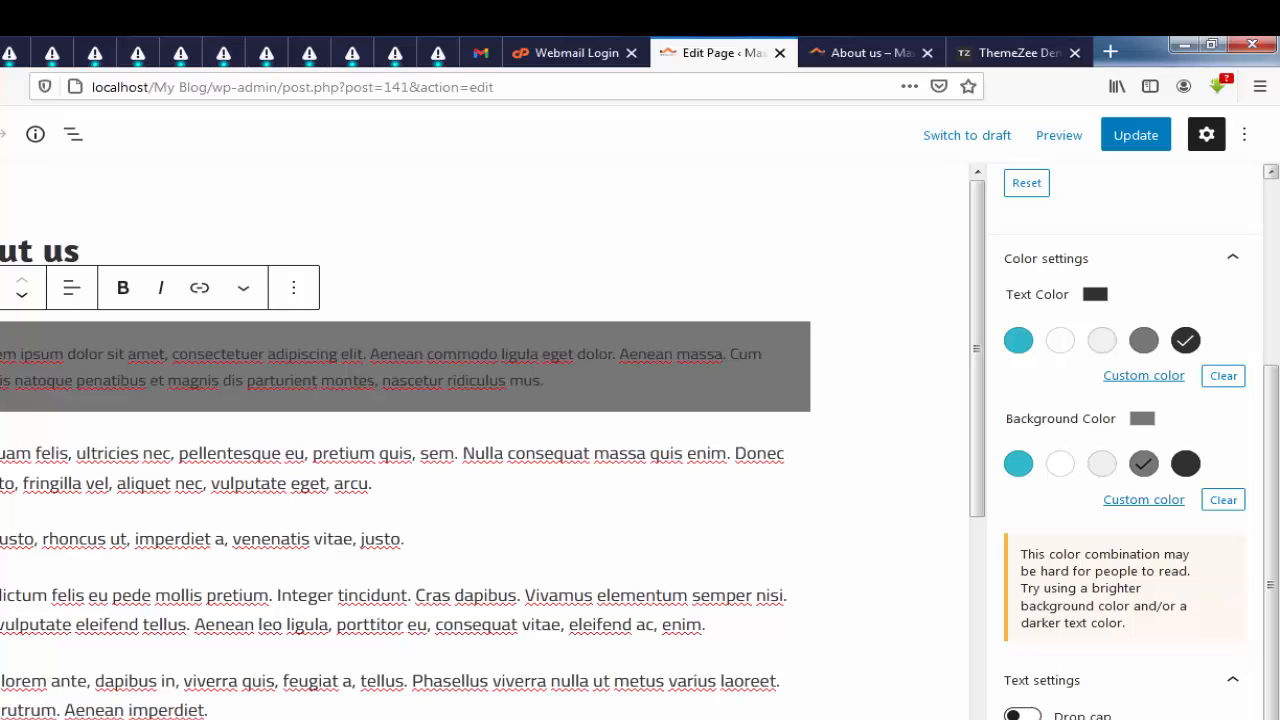
{"action": "left_click_drag", "start_coordinate": [1277, 515], "coordinate": [1277, 490]}
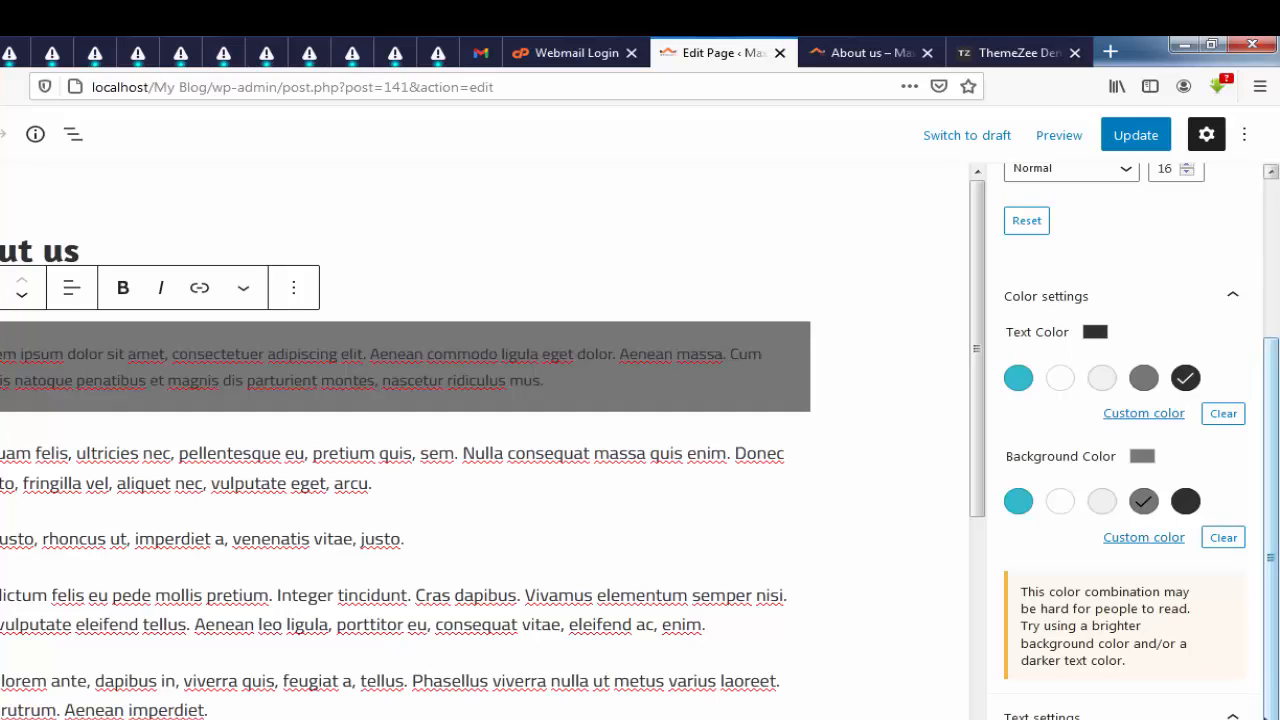
Look at the Drop cap option in the first paragraph's text settings
{"action": "left_click", "coordinate": [1239, 715]}
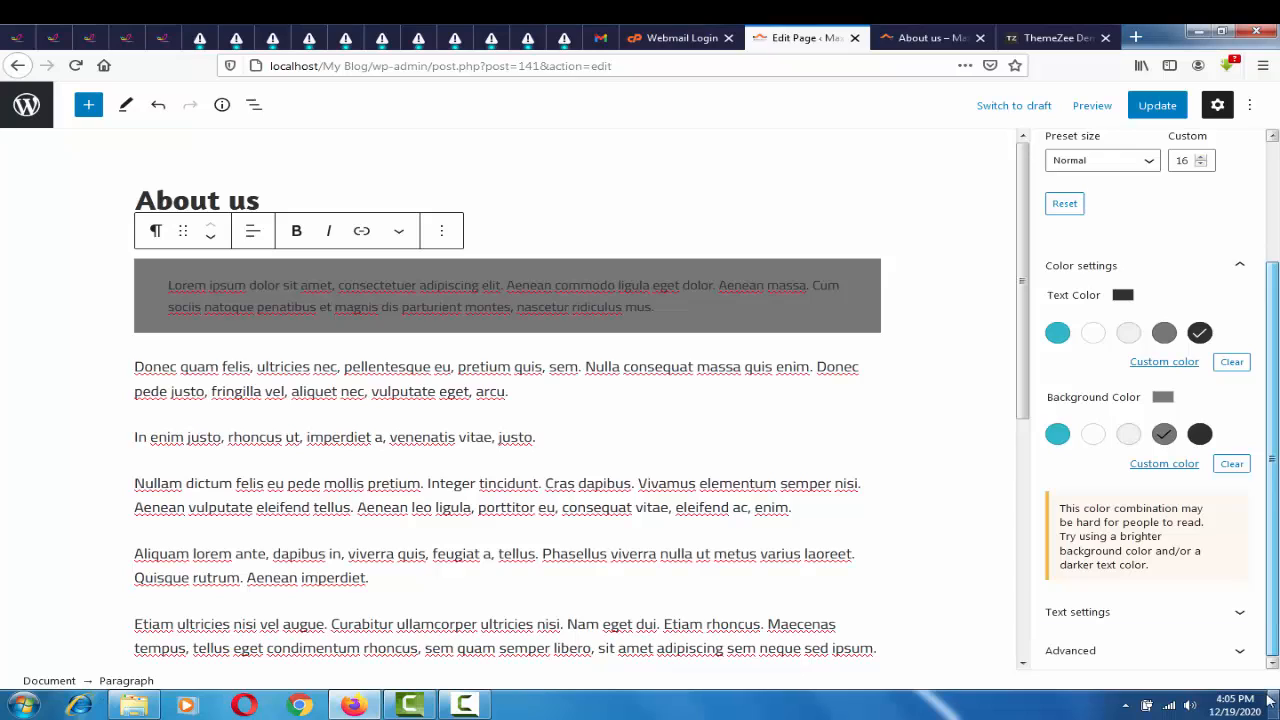
{"action": "left_click", "coordinate": [1241, 616]}
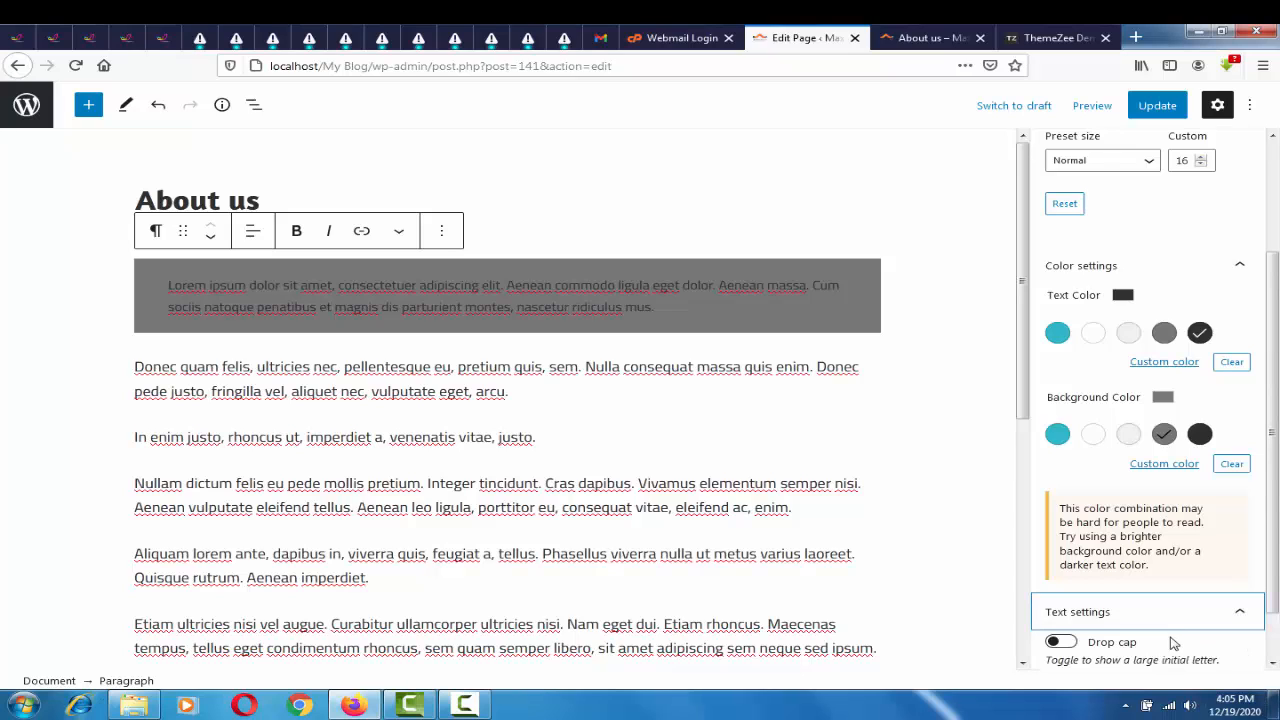
{"action": "scroll", "coordinate": [1175, 640], "scroll_direction": "down", "scroll_amount": 1}
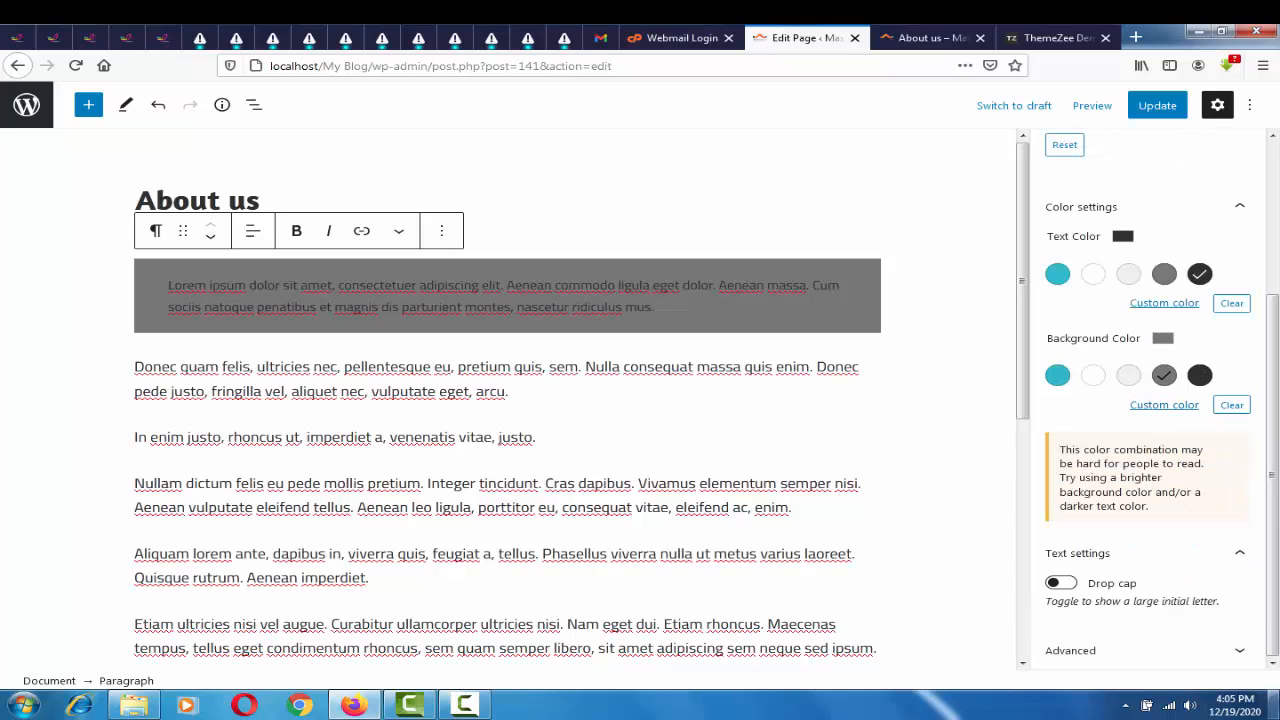
{"action": "left_click", "coordinate": [1243, 558]}
Examine the paragraph's advanced HTML anchor and additional CSS class fields, and collapse the open block setting groups
{"action": "left_click", "coordinate": [1242, 650]}
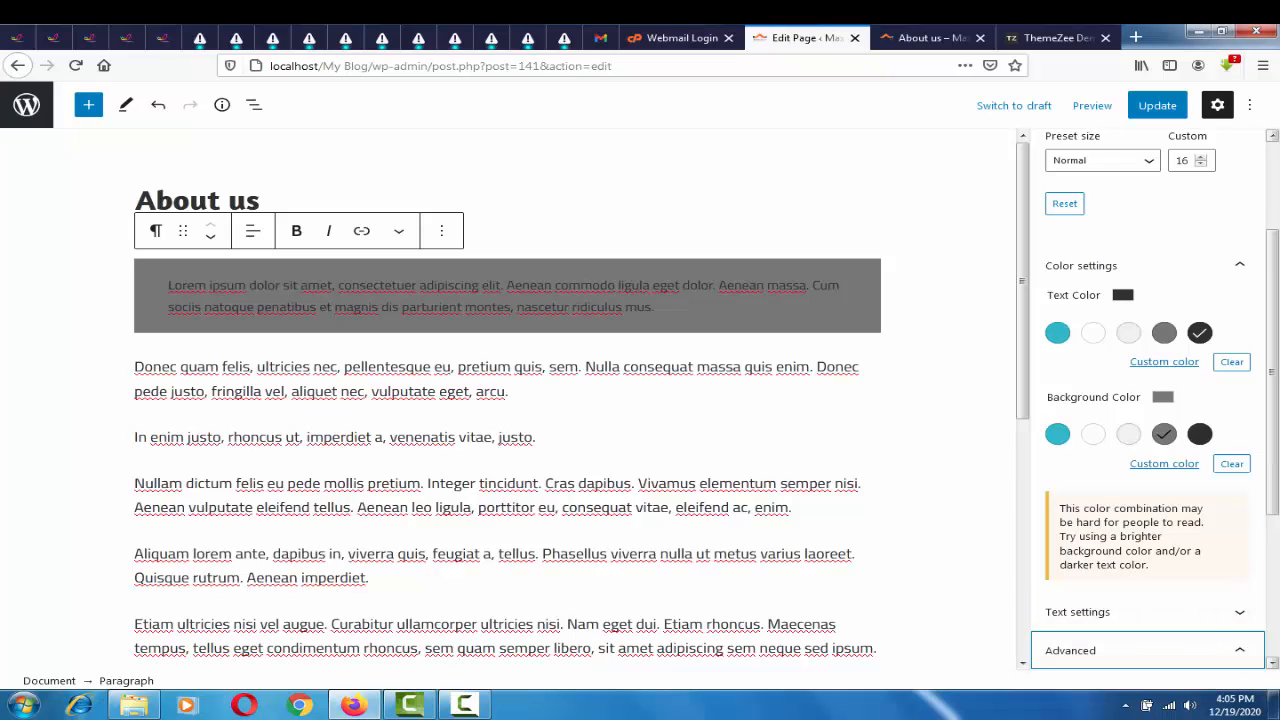
{"action": "scroll", "coordinate": [1277, 516], "scroll_direction": "down", "scroll_amount": 2}
{"action": "scroll", "coordinate": [1278, 513], "scroll_direction": "down", "scroll_amount": 3}
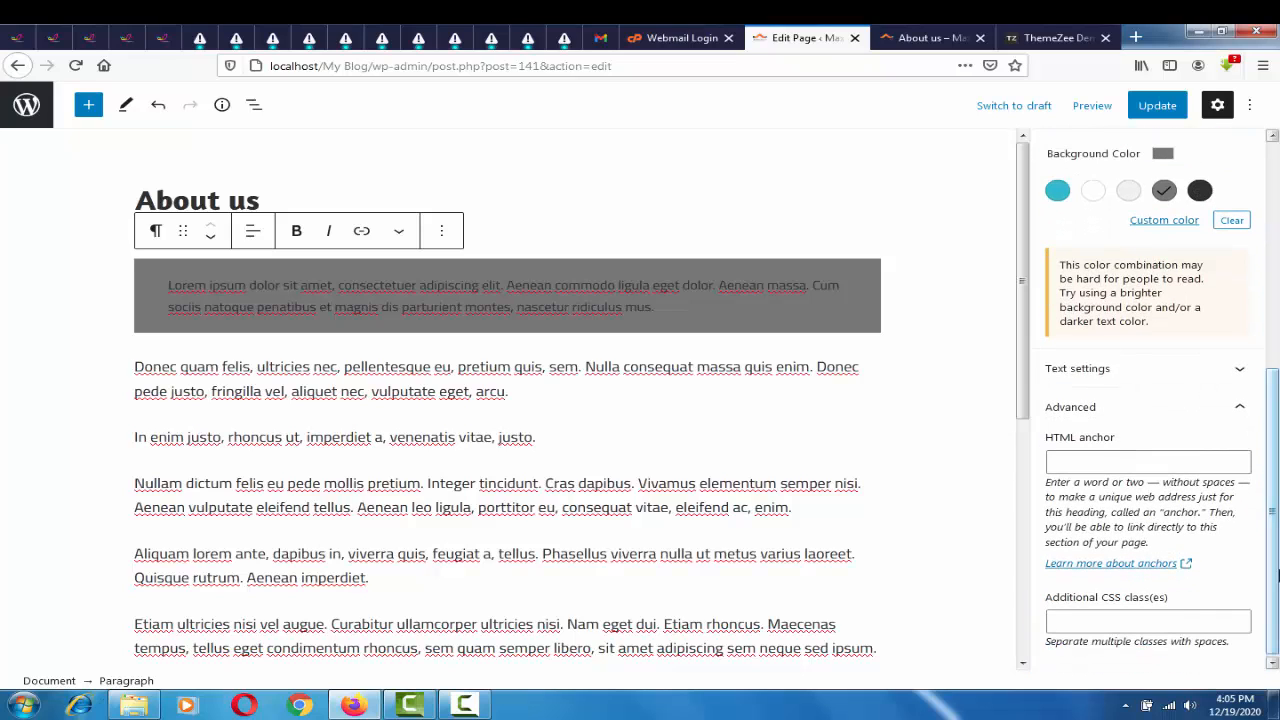
{"action": "left_click", "coordinate": [1093, 452]}
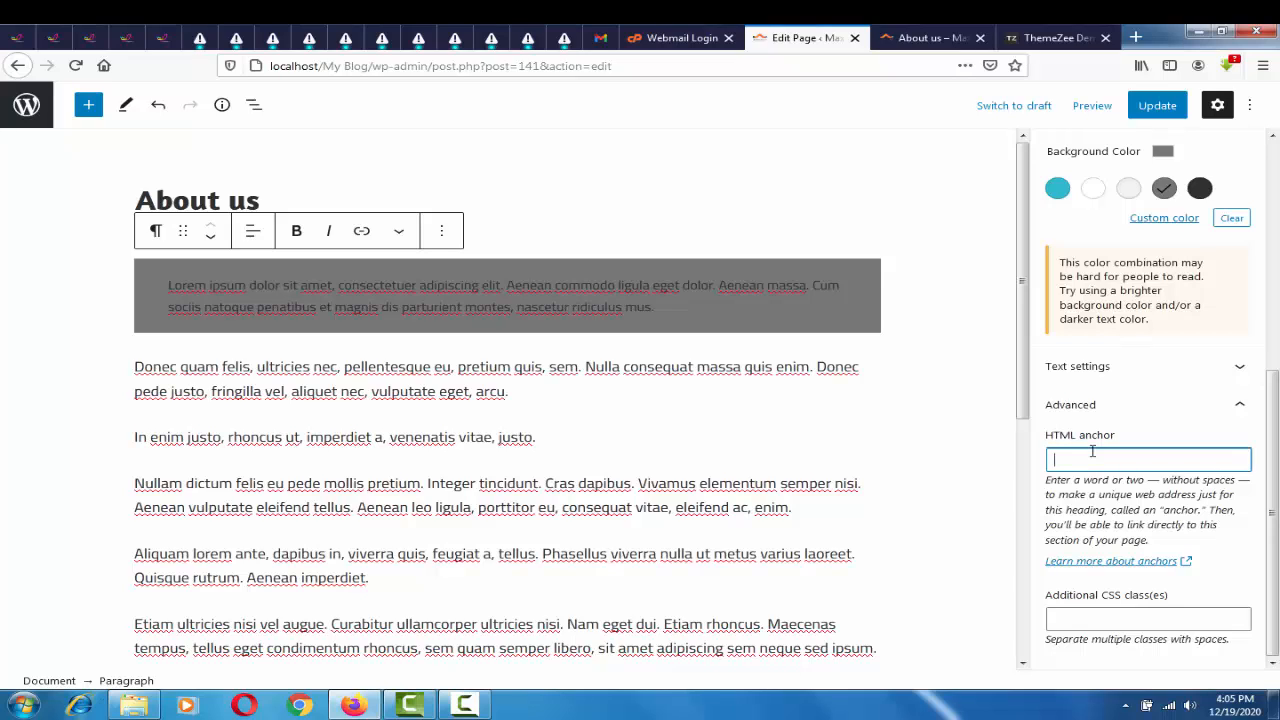
{"action": "left_click", "coordinate": [1157, 622]}
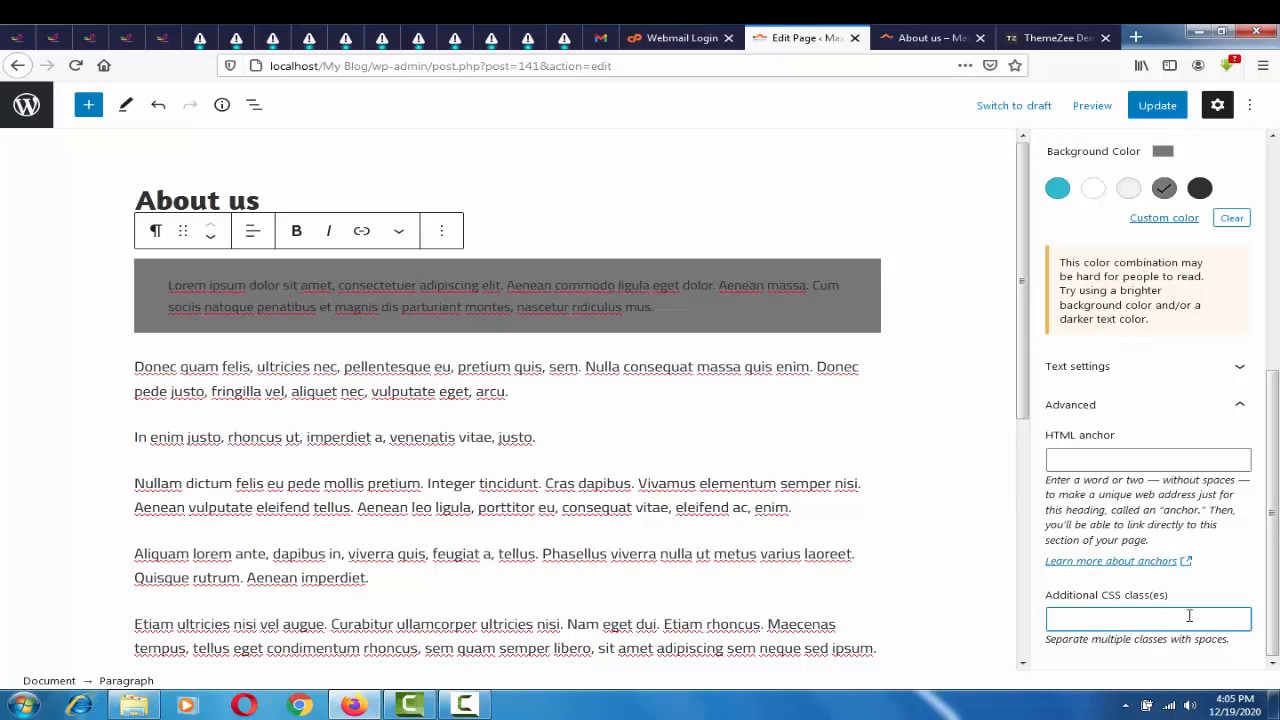
{"action": "left_click", "coordinate": [1241, 406]}
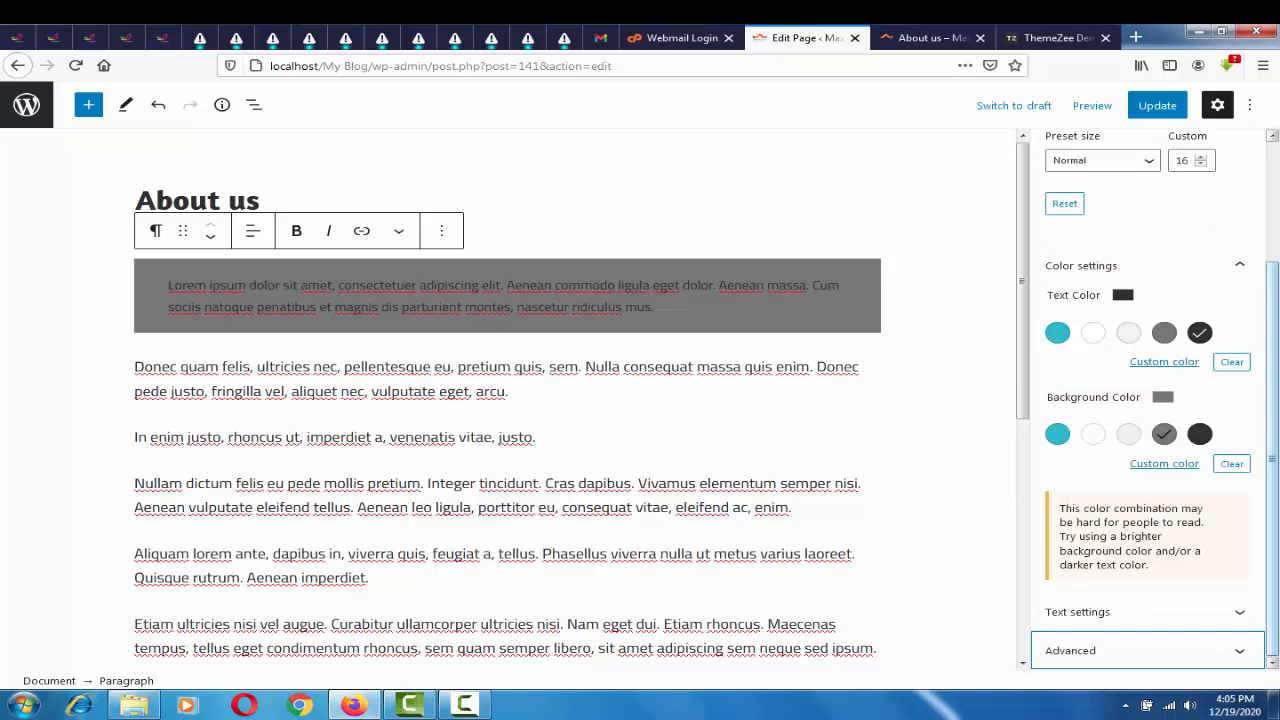
{"action": "scroll", "coordinate": [1241, 317], "scroll_direction": "up", "scroll_amount": 1}
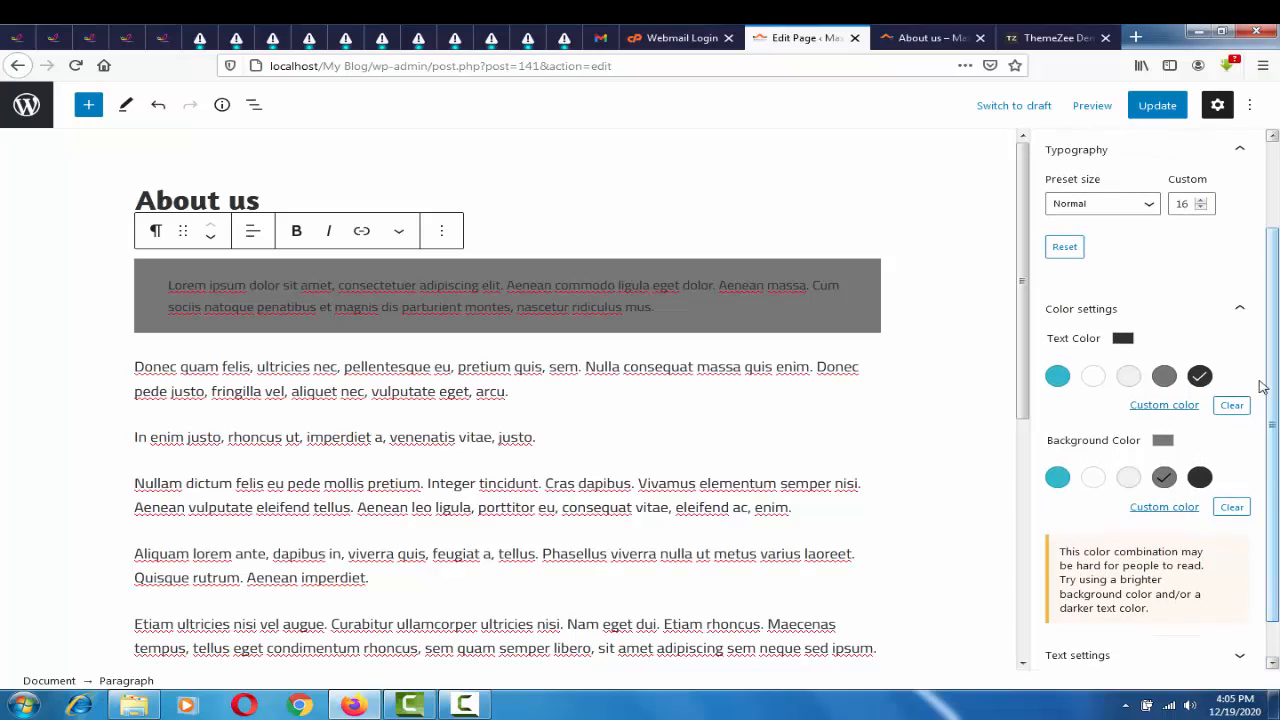
{"action": "left_click", "coordinate": [1240, 314]}
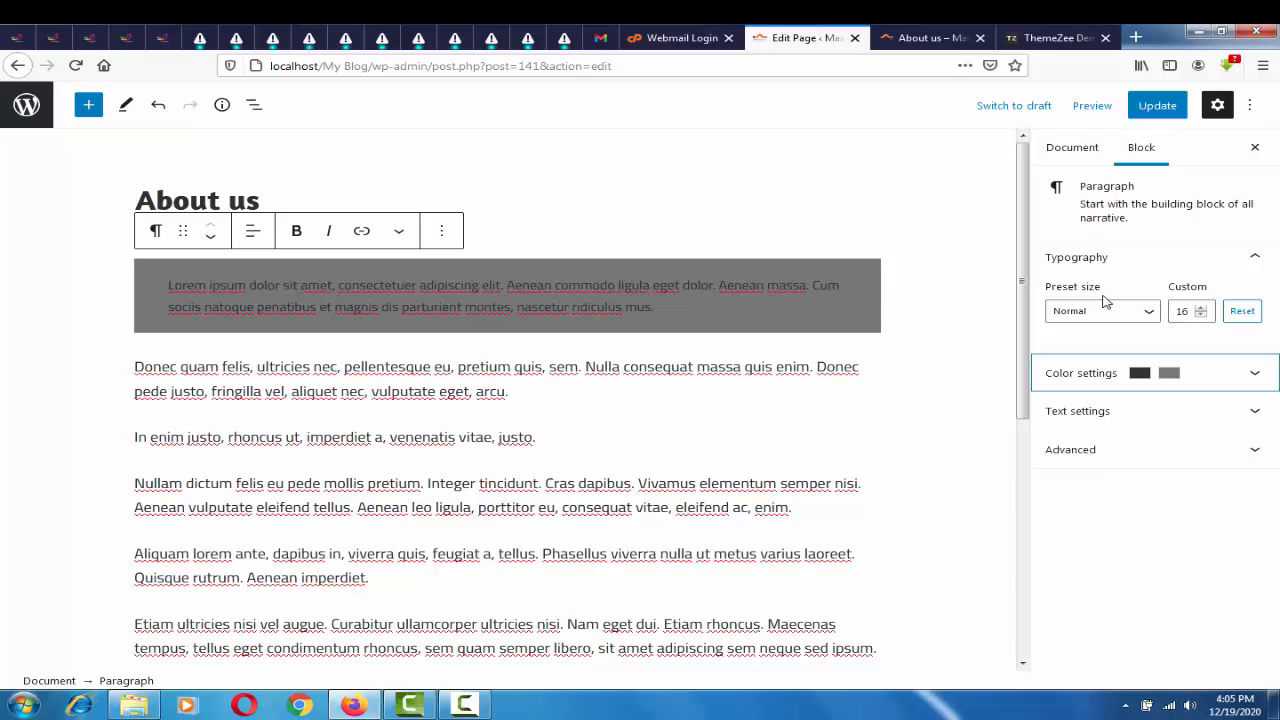
{"action": "left_click", "coordinate": [1255, 261]}
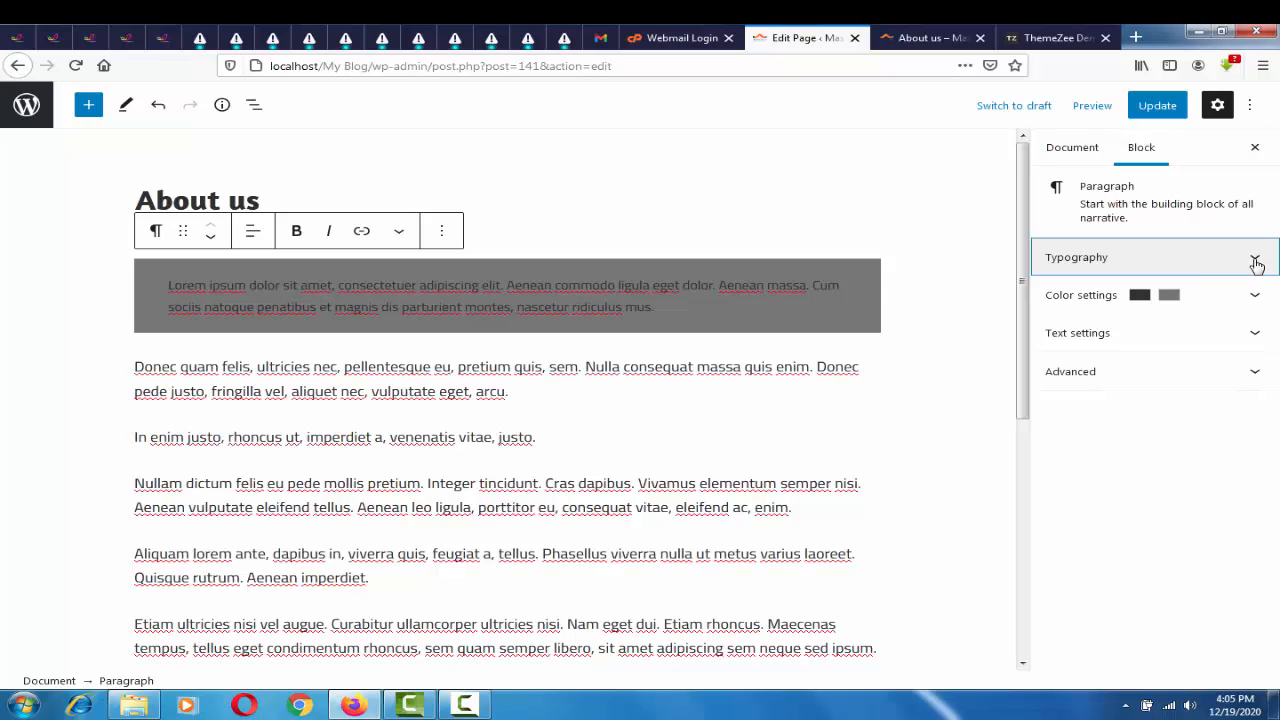
View the additional inline formatting options and the text alignment choices for the first paragraph
{"action": "left_click", "coordinate": [401, 242]}
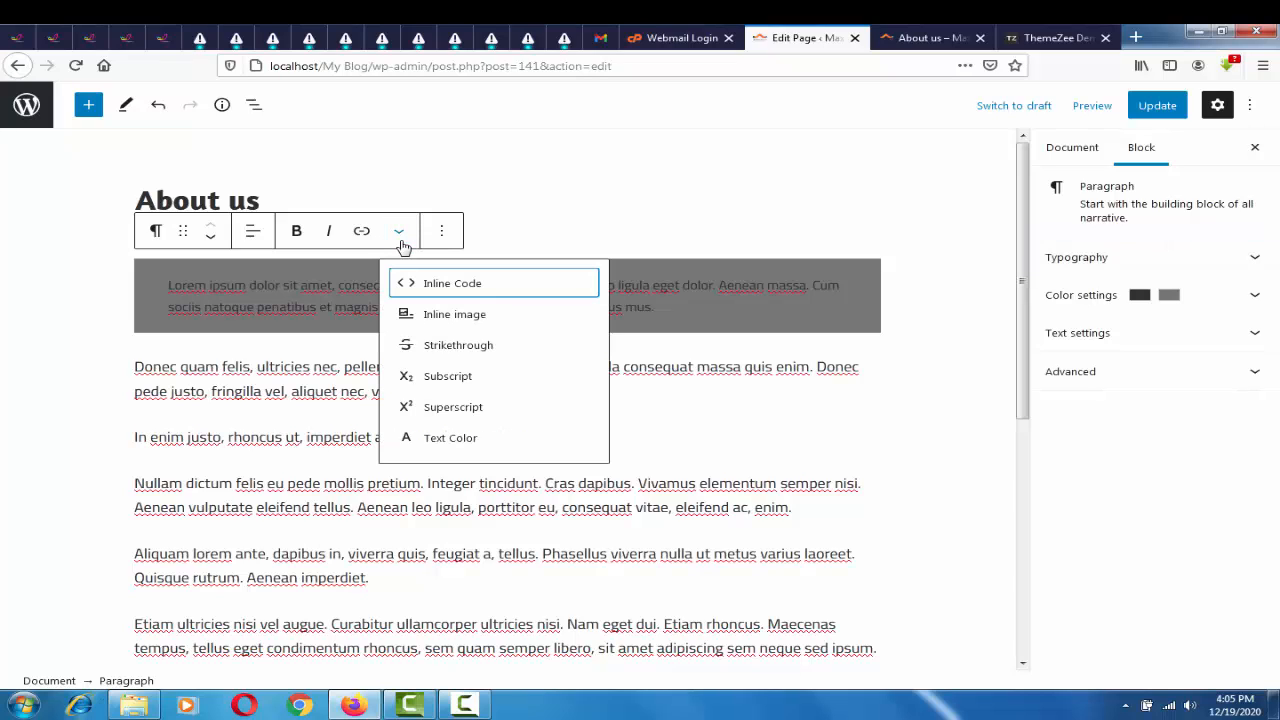
{"action": "left_click", "coordinate": [668, 156]}
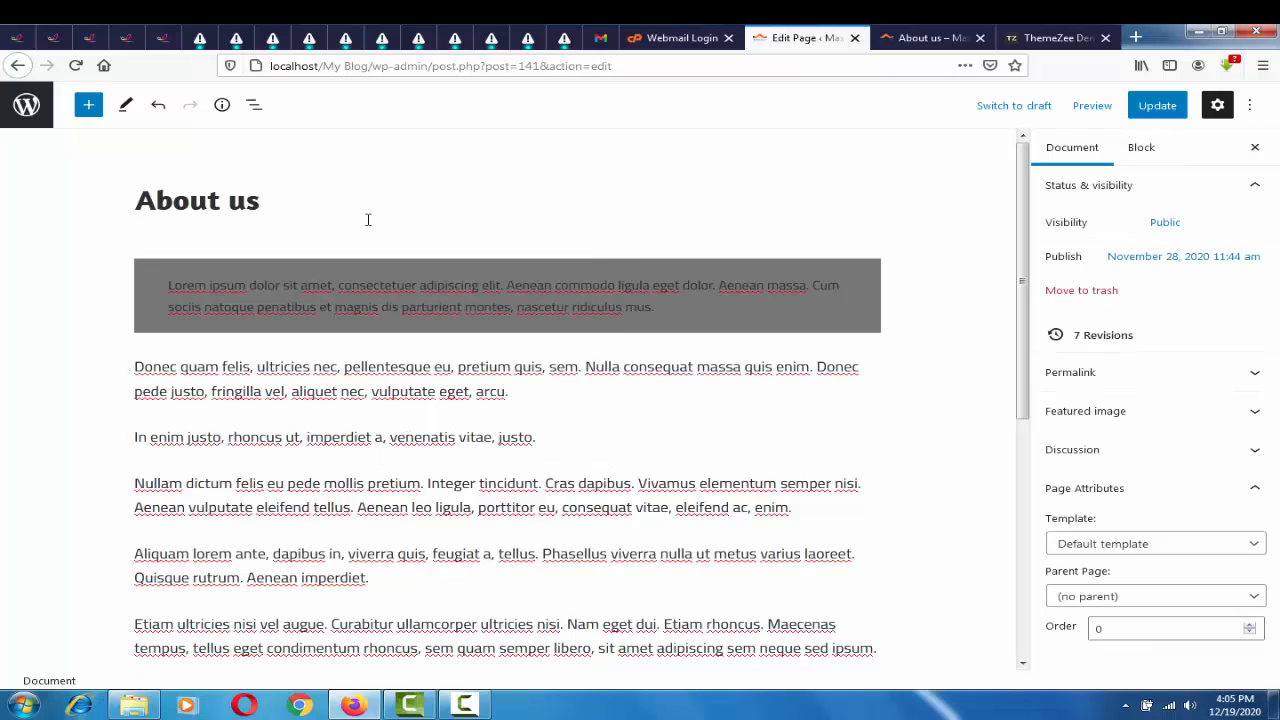
{"action": "left_click", "coordinate": [363, 289]}
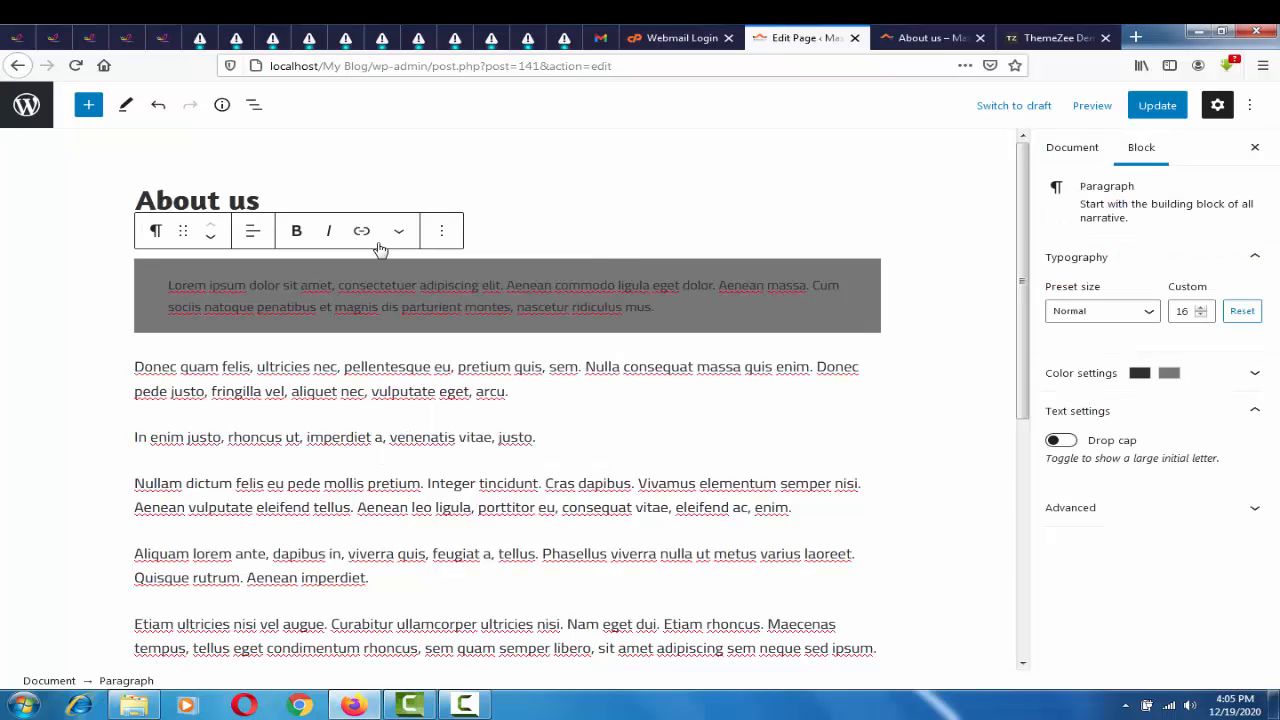
{"action": "left_click", "coordinate": [256, 234]}
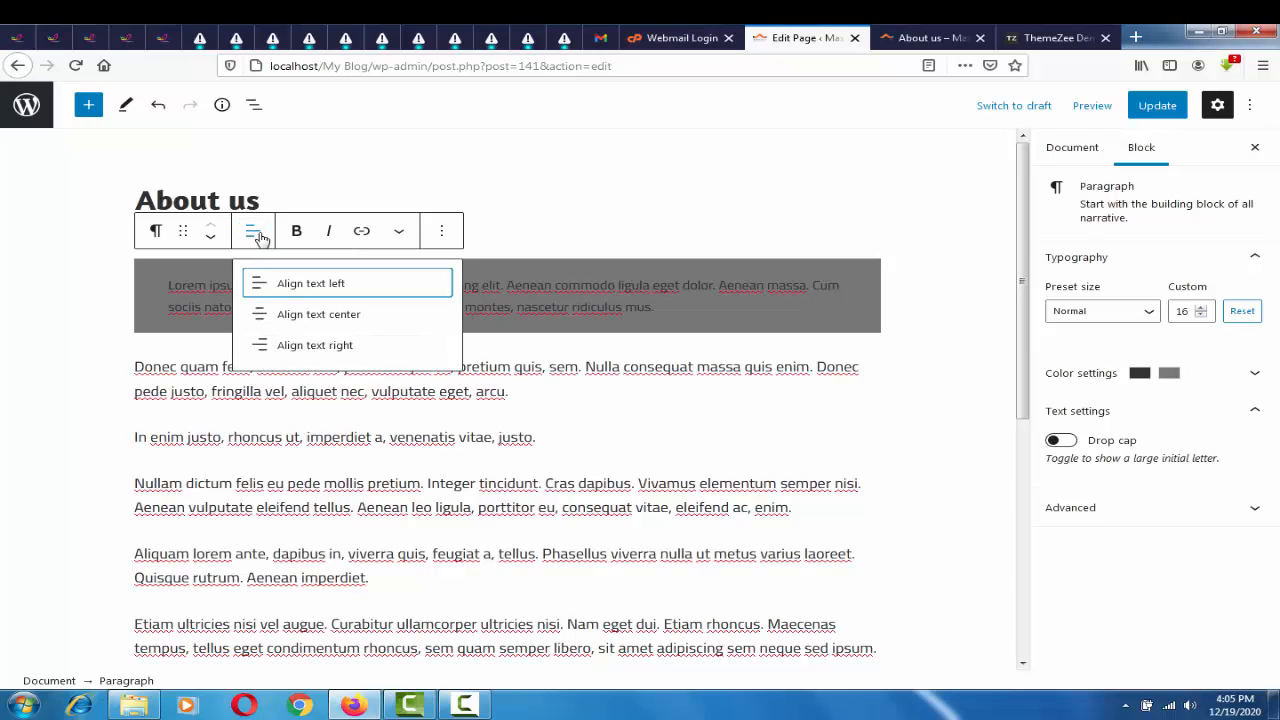
{"action": "left_click", "coordinate": [603, 205]}
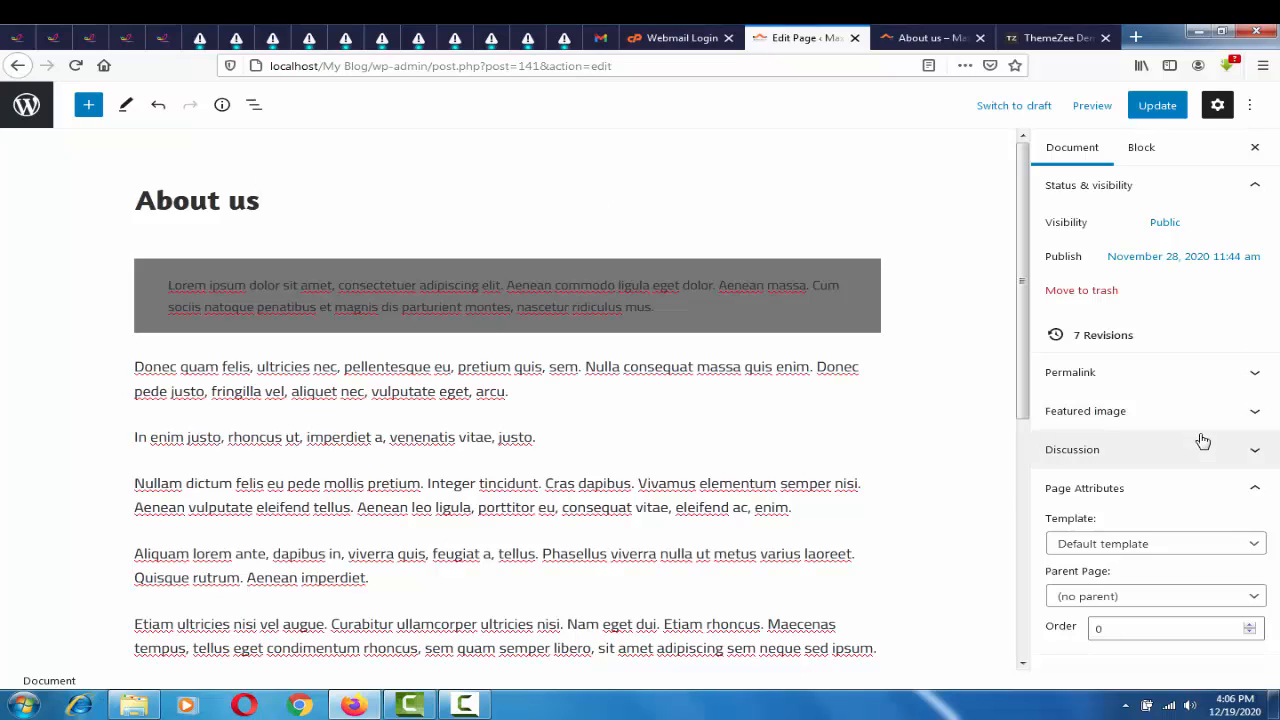
View the page's Permalink and Featured image document settings
{"action": "left_click", "coordinate": [1257, 381]}
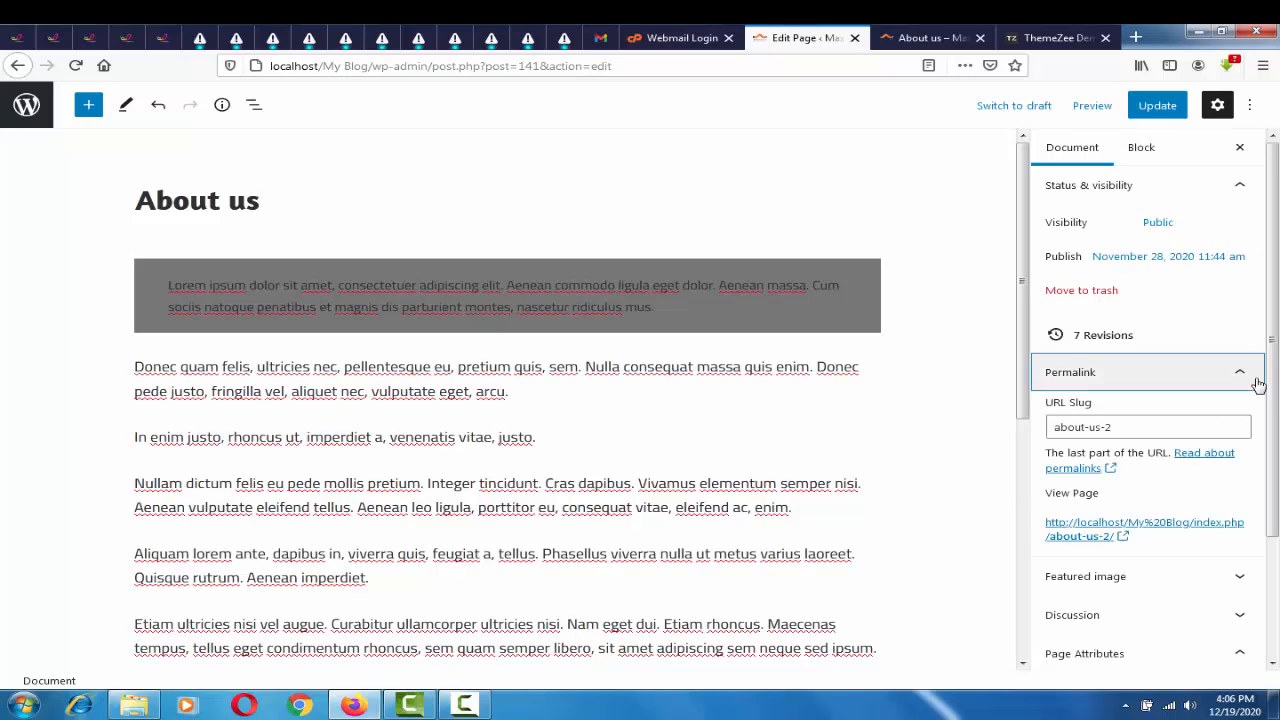
{"action": "left_click", "coordinate": [1257, 381]}
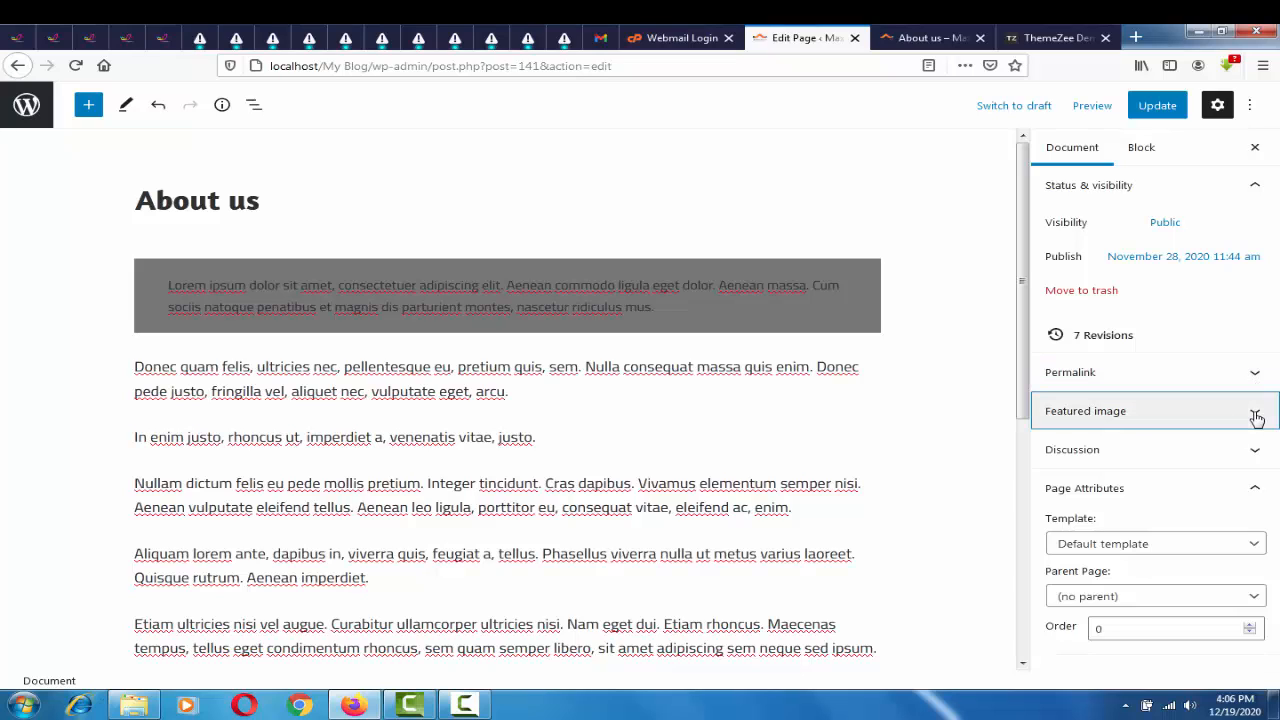
{"action": "left_click", "coordinate": [1255, 416]}
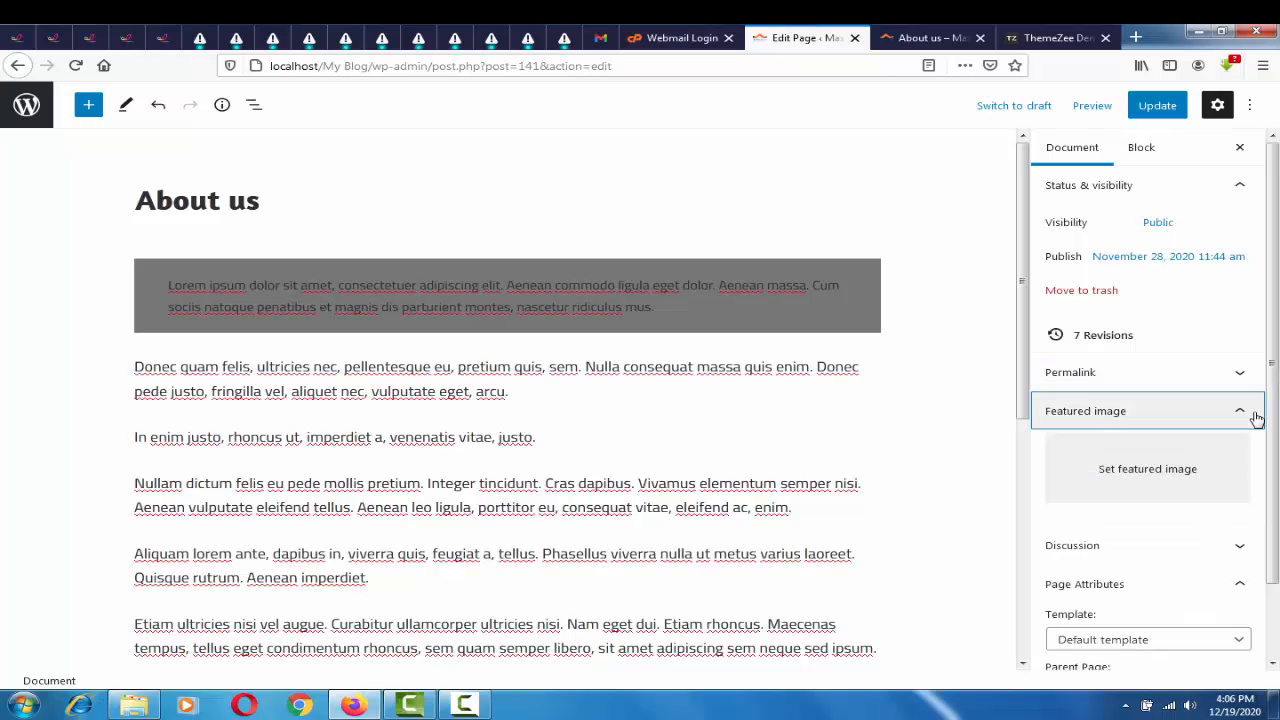
{"action": "left_click", "coordinate": [1256, 416]}
Try allowing comments on the page in the Discussion settings, and disallow them again
{"action": "left_click", "coordinate": [1254, 453]}
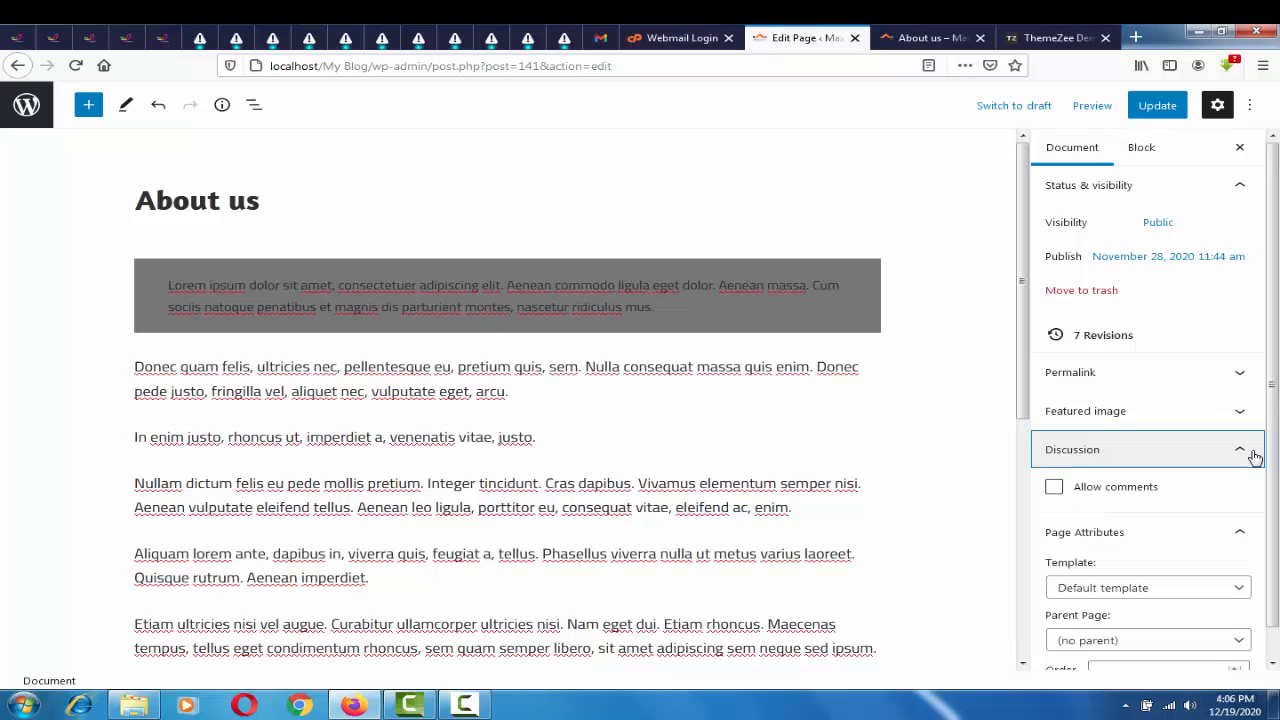
{"action": "left_click", "coordinate": [1054, 486]}
{"action": "left_click", "coordinate": [1238, 451]}
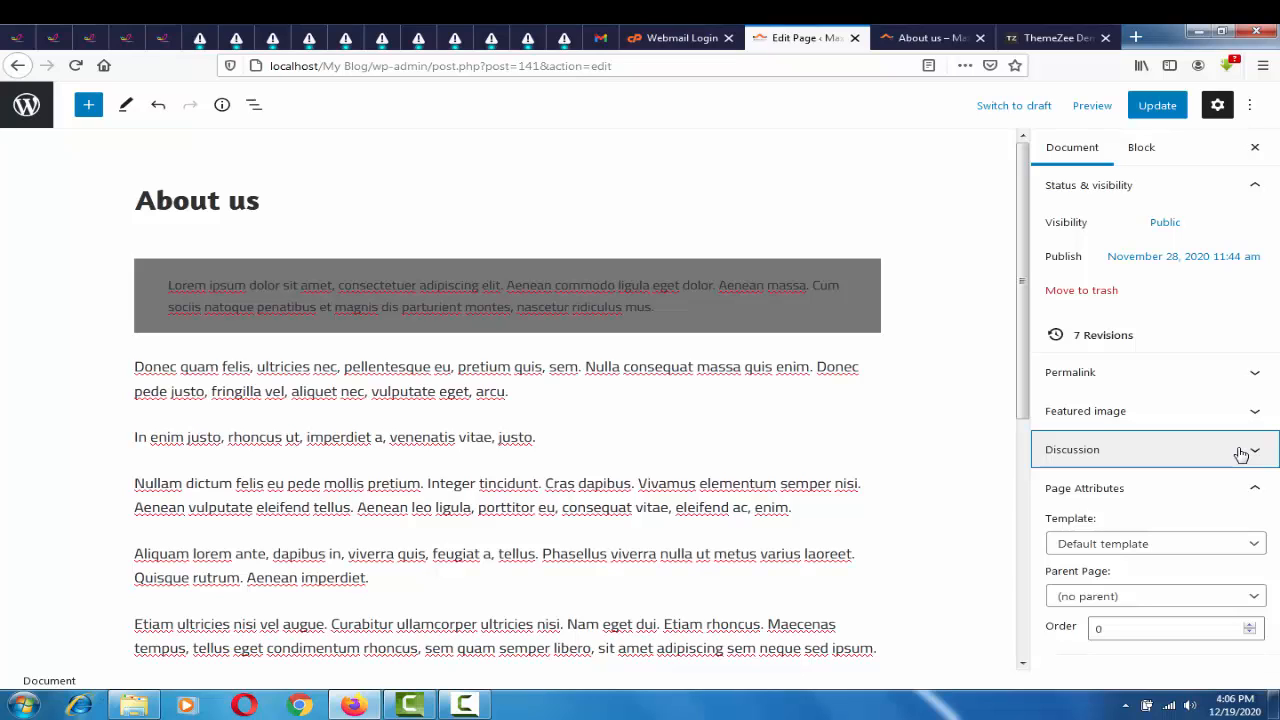
{"action": "left_click", "coordinate": [1240, 455]}
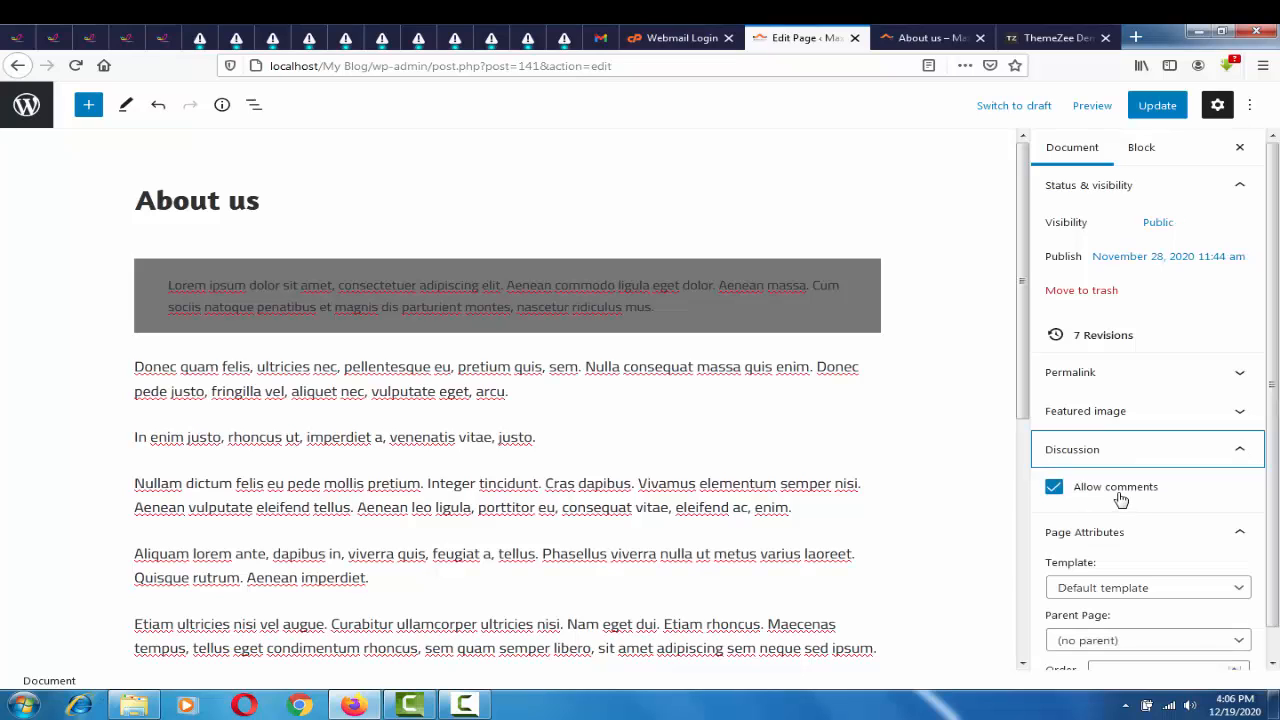
{"action": "left_click", "coordinate": [1120, 494]}
{"action": "left_click", "coordinate": [1233, 455]}
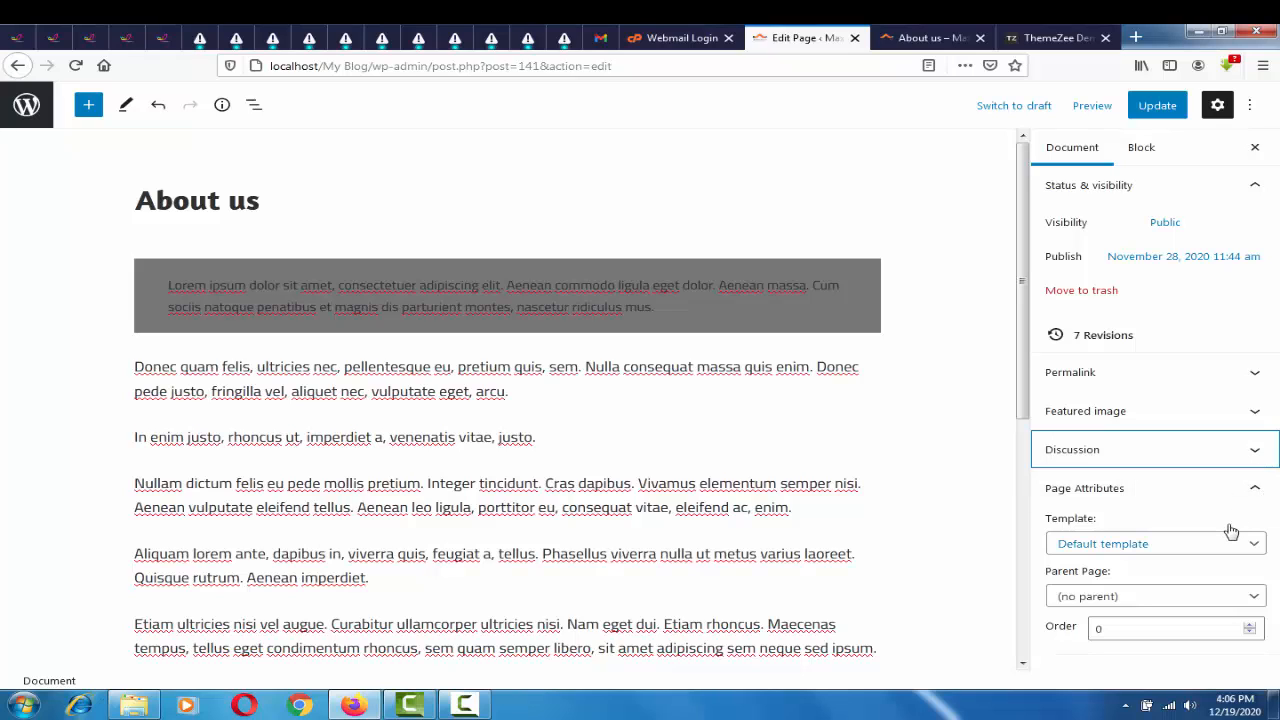
Look through the live About us page with its sidebar widgets and return to the page editor
{"action": "left_click", "coordinate": [925, 37]}
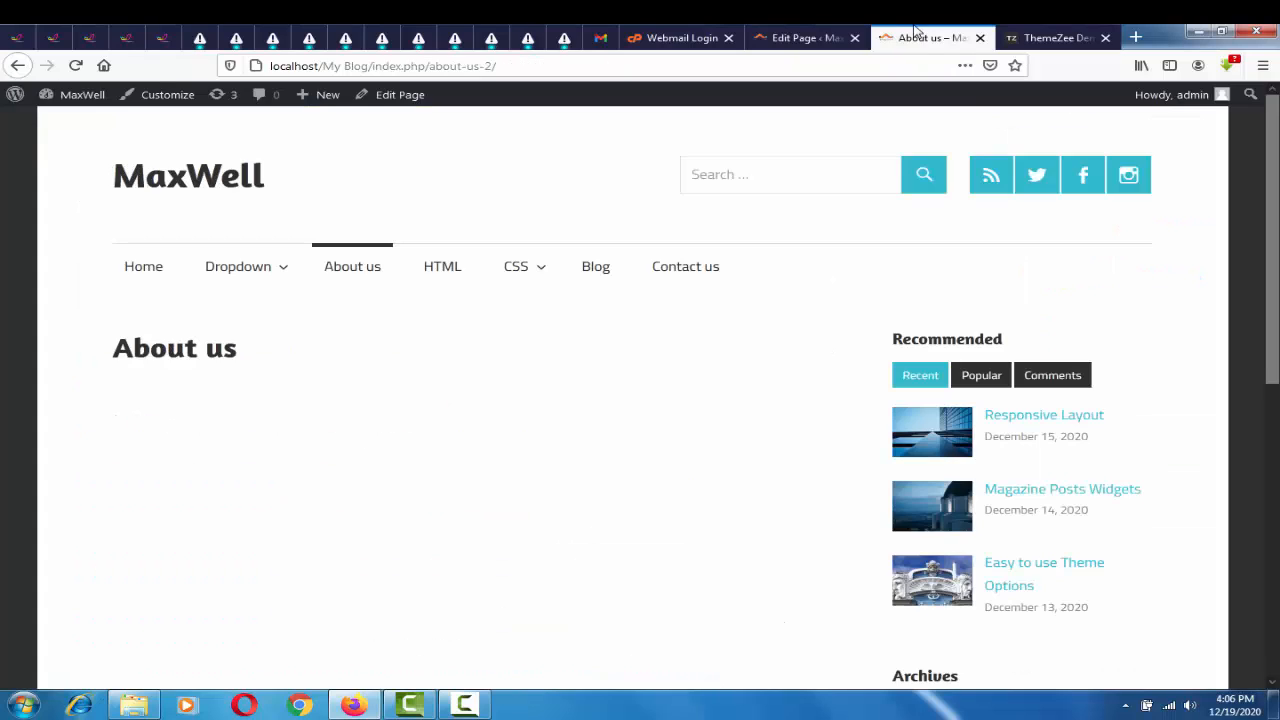
{"action": "scroll", "coordinate": [704, 436], "scroll_direction": "down", "scroll_amount": 3}
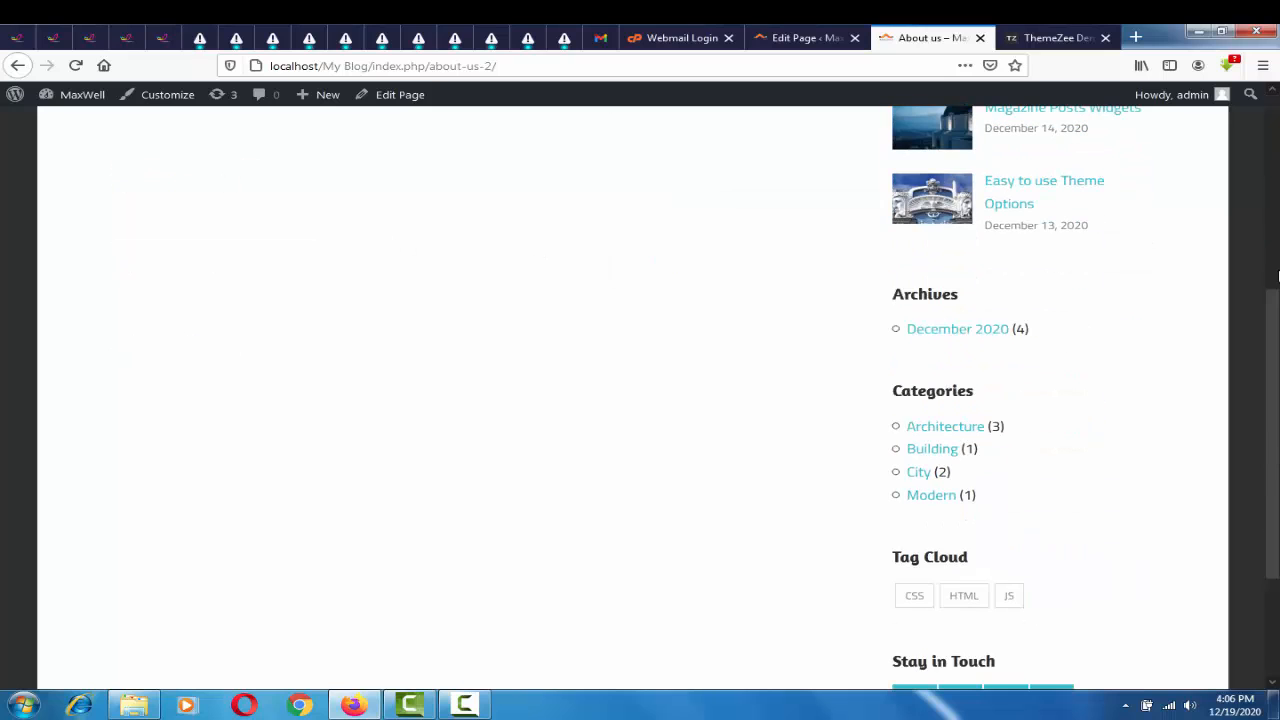
{"action": "scroll", "coordinate": [704, 436], "scroll_direction": "up", "scroll_amount": 4}
{"action": "scroll", "coordinate": [892, 160], "scroll_direction": "down", "scroll_amount": 5}
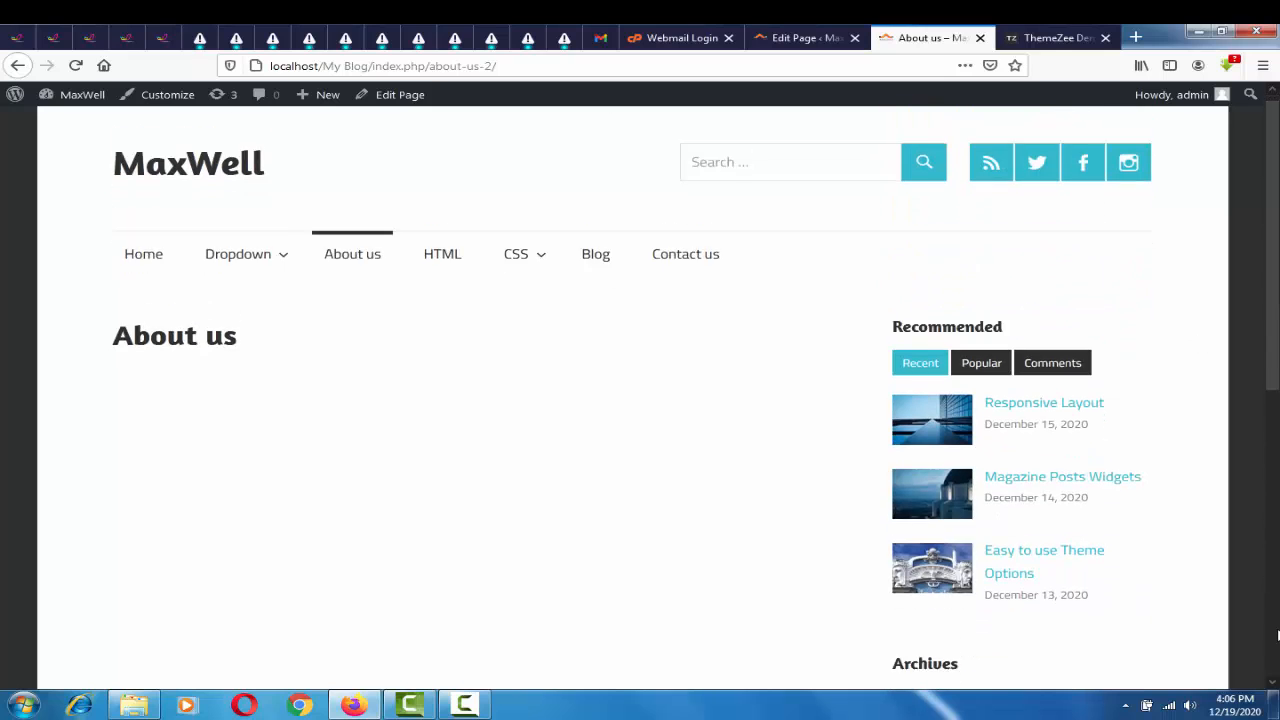
{"action": "scroll", "coordinate": [892, 160], "scroll_direction": "up", "scroll_amount": 5}
{"action": "left_click", "coordinate": [805, 37]}
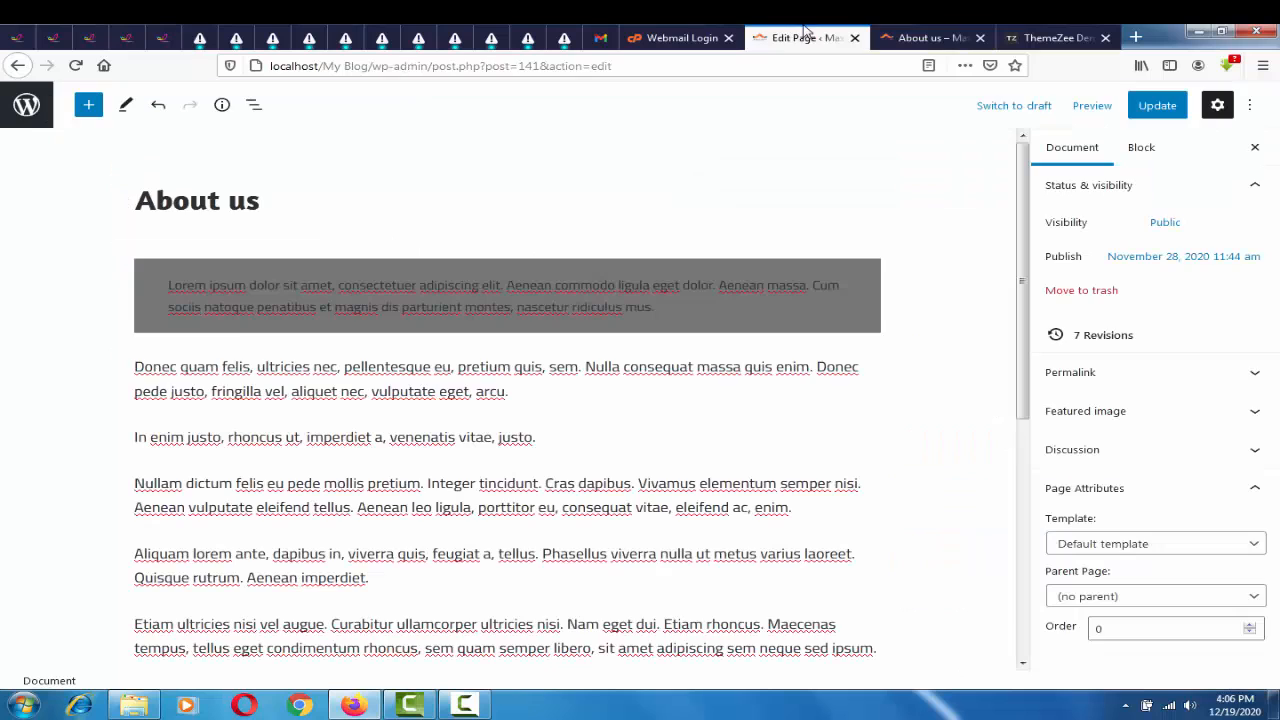
Try the Full-width Layout template for the About us page in its page attributes
{"action": "left_click", "coordinate": [1250, 548]}
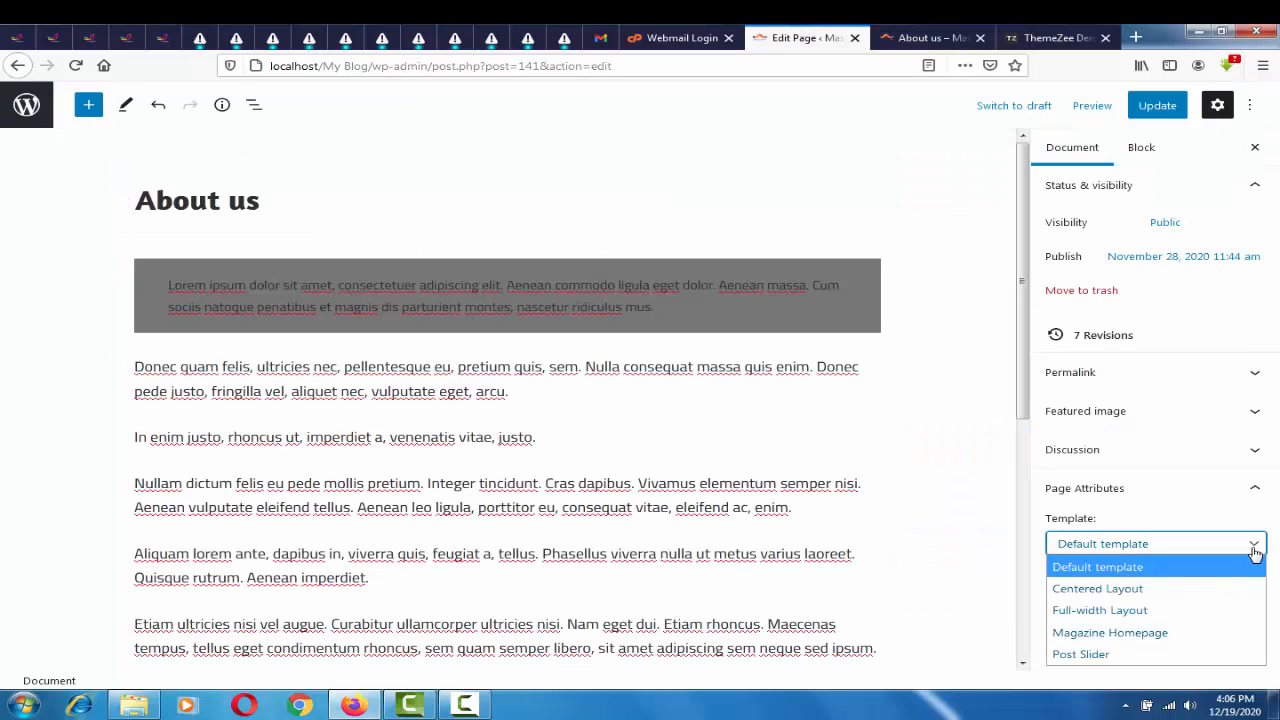
{"action": "left_click", "coordinate": [1172, 612]}
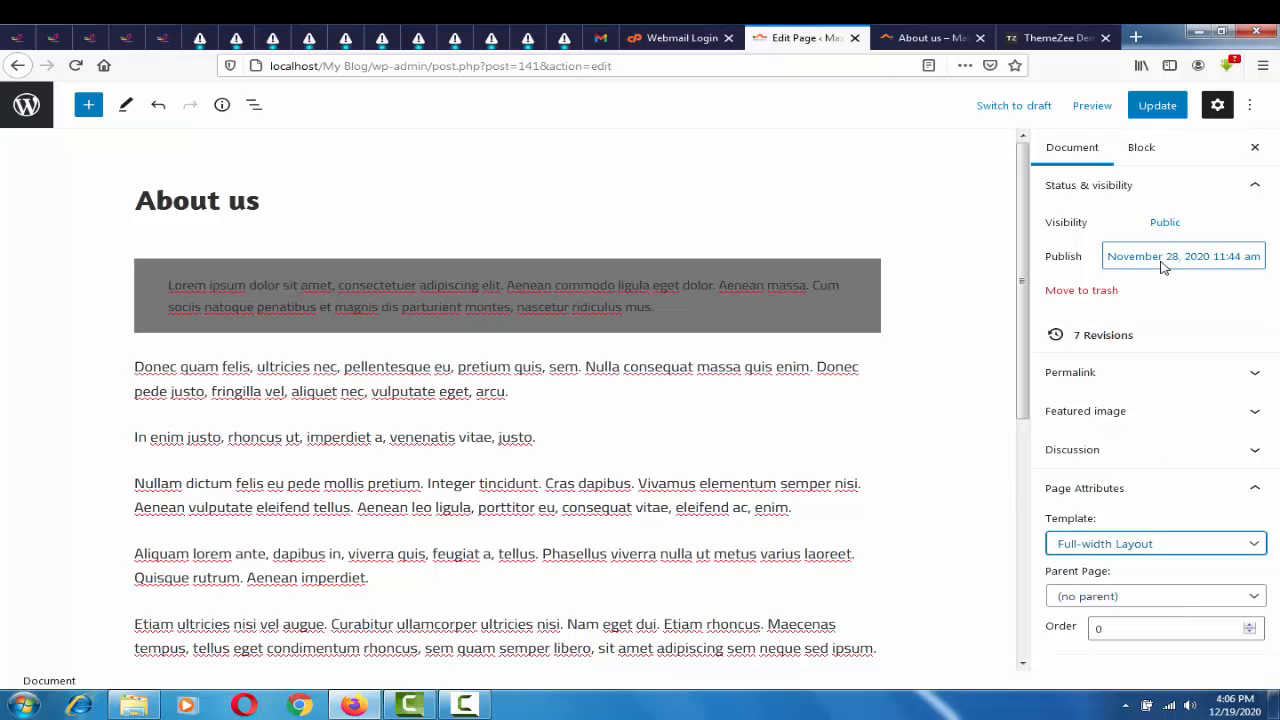
{"action": "left_click", "coordinate": [1256, 552]}
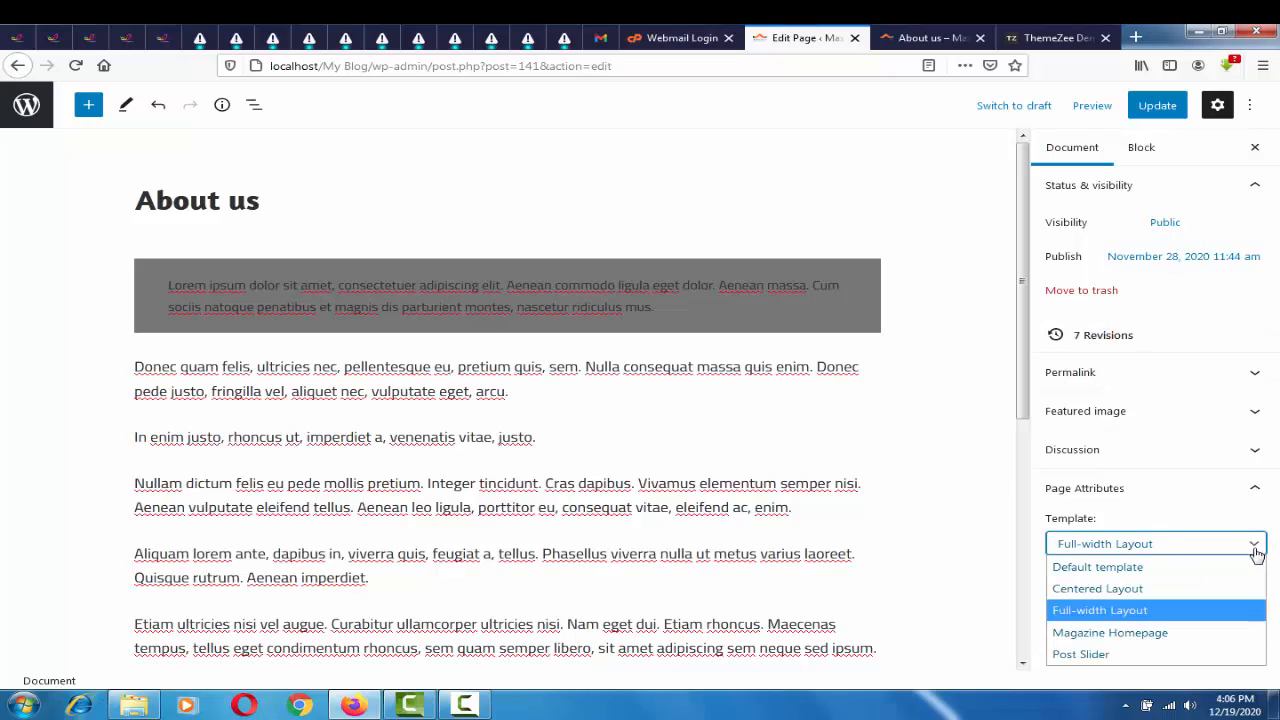
{"action": "left_click", "coordinate": [1256, 552]}
{"action": "left_click", "coordinate": [1251, 485]}
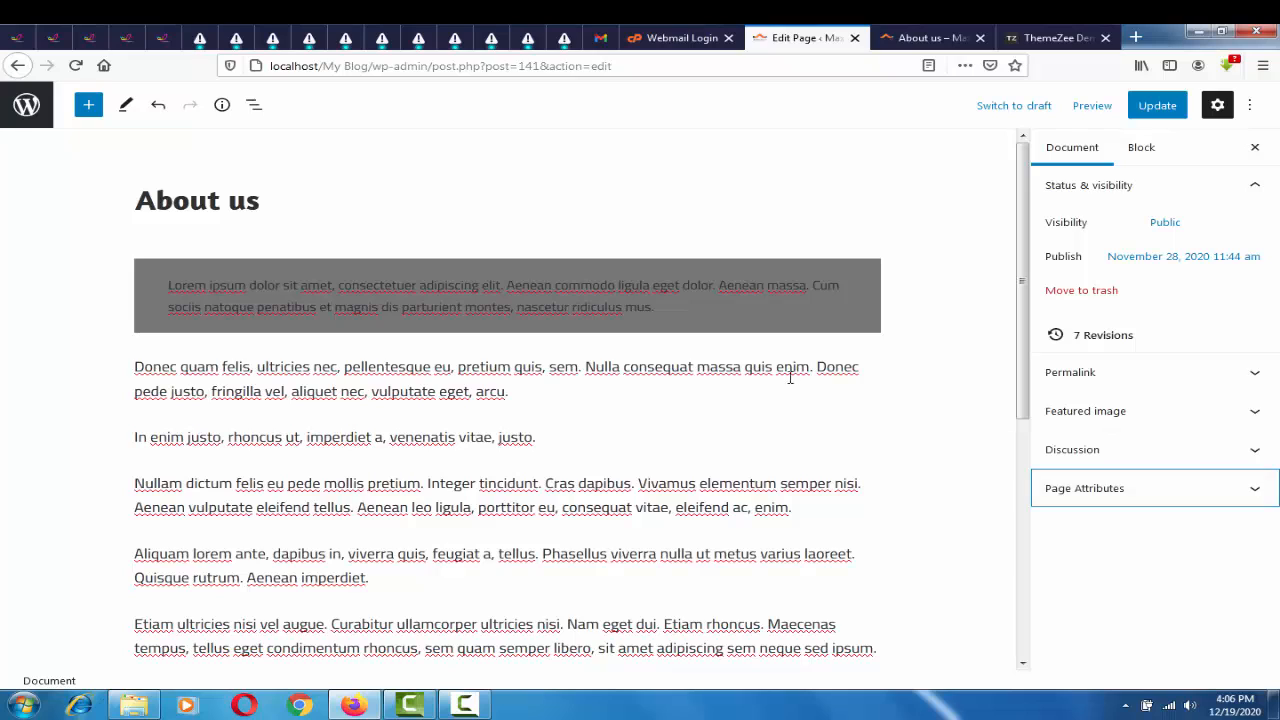
Insert the white sculpted building facade image from the Media Library below the first paragraph and update the page
{"action": "left_click", "coordinate": [701, 318]}
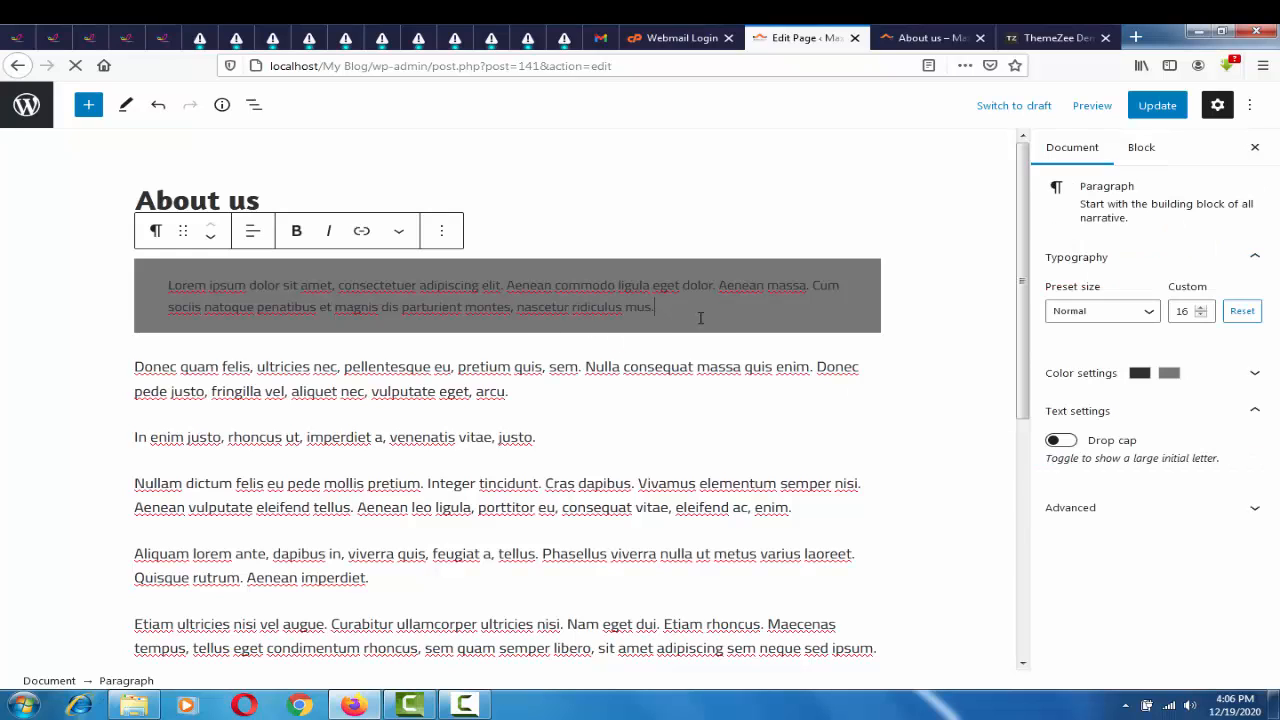
{"action": "key", "text": "Return"}
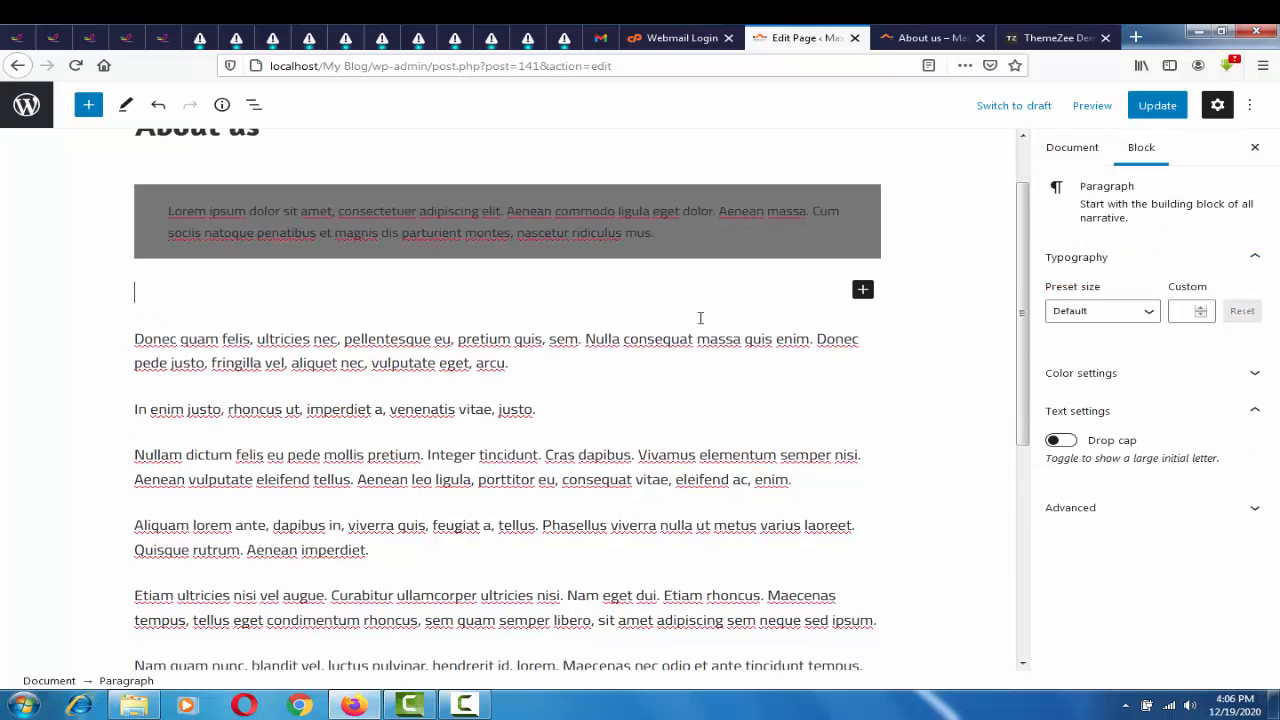
{"action": "left_click", "coordinate": [863, 290]}
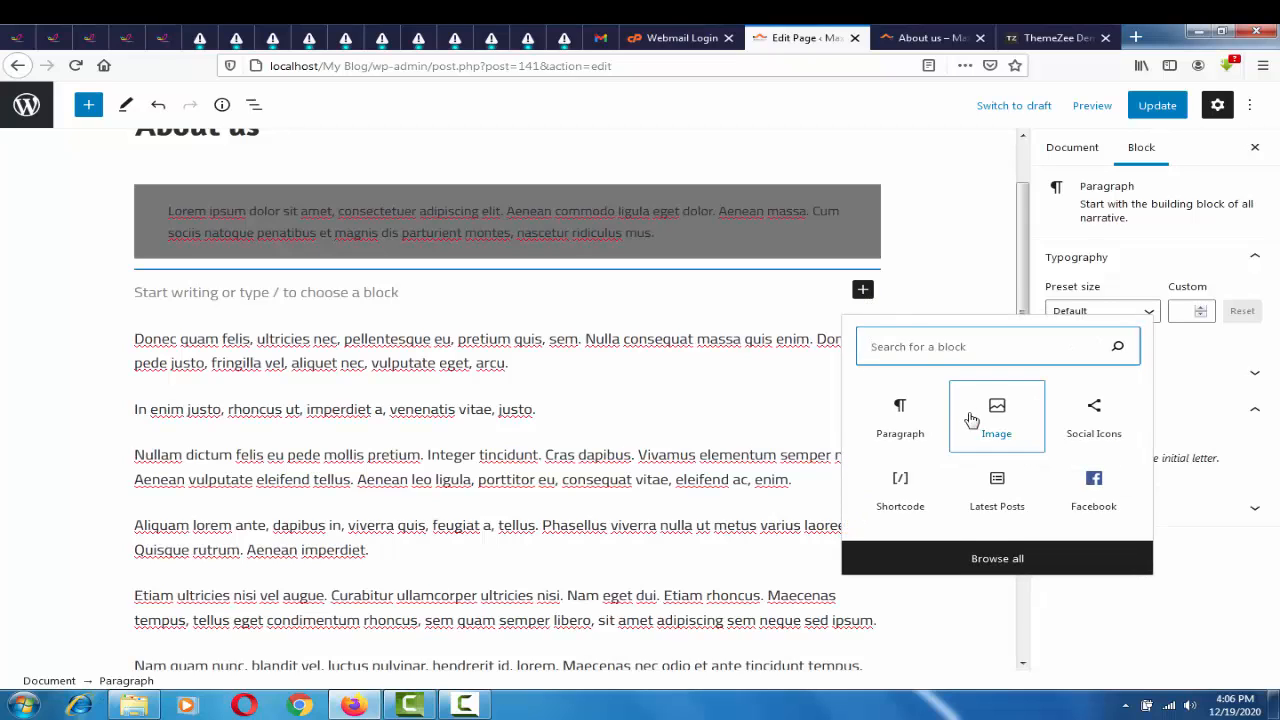
{"action": "left_click", "coordinate": [992, 424]}
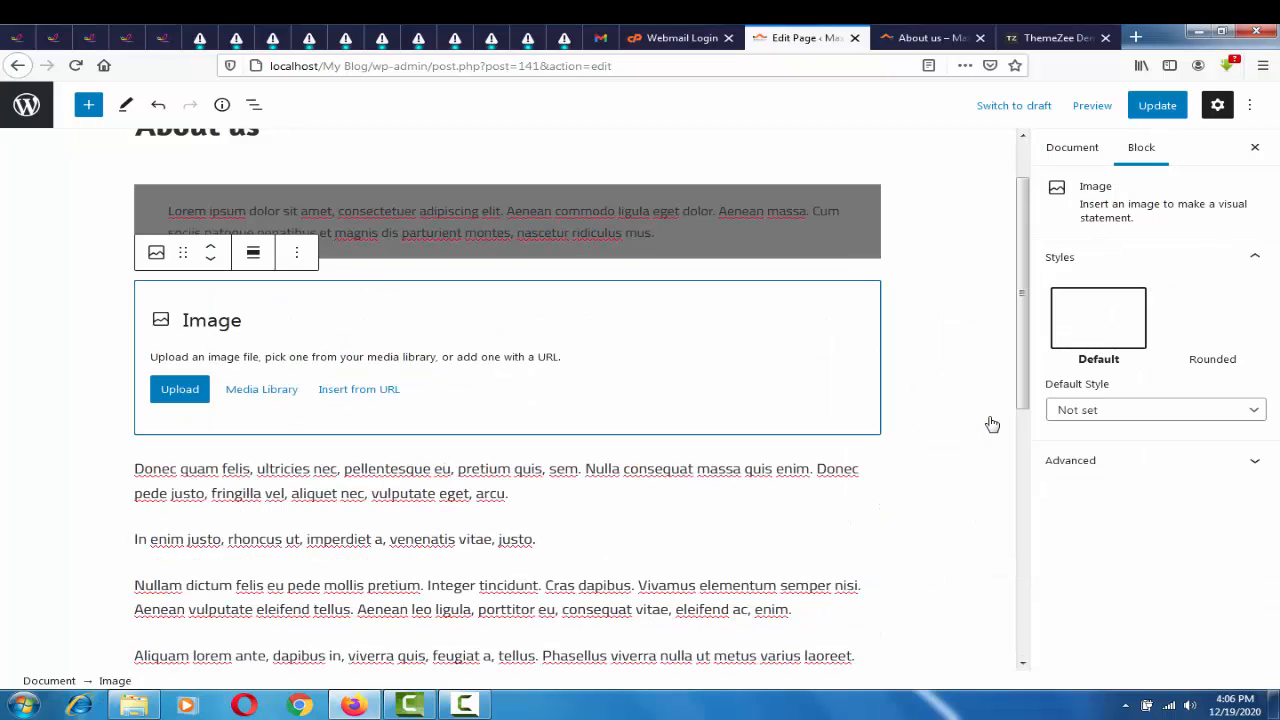
{"action": "left_click", "coordinate": [258, 391]}
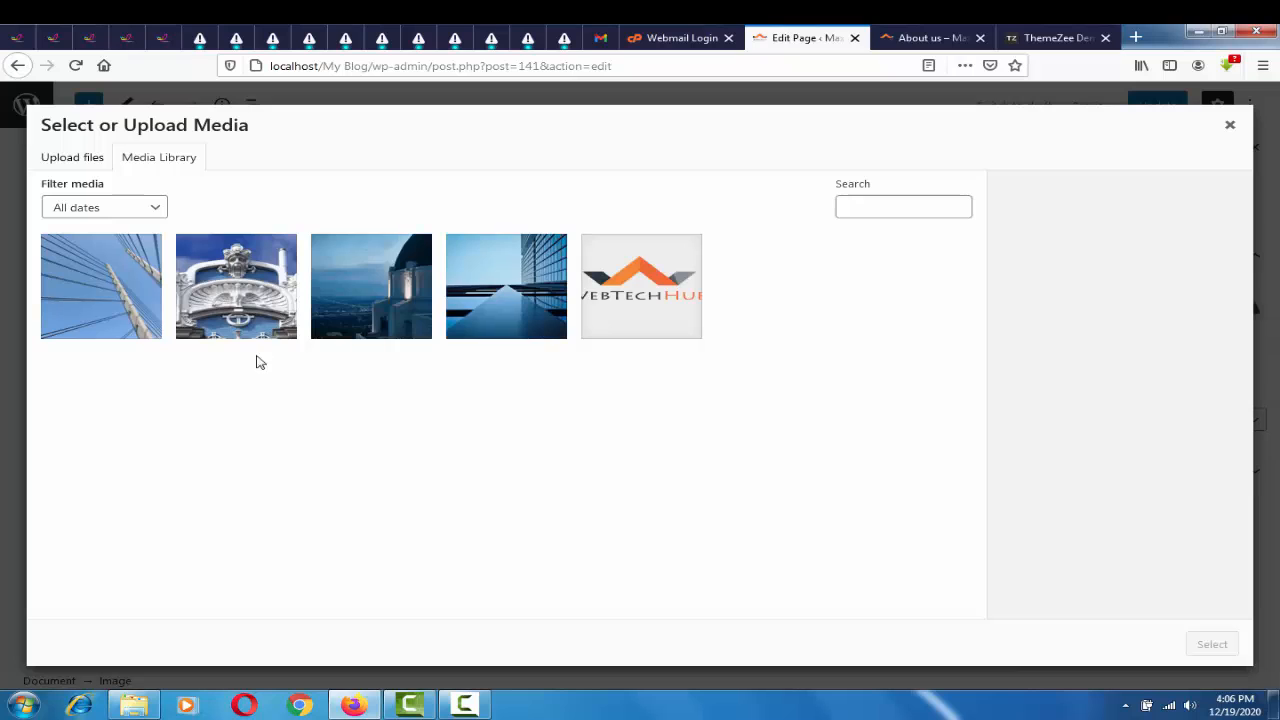
{"action": "left_click", "coordinate": [252, 292]}
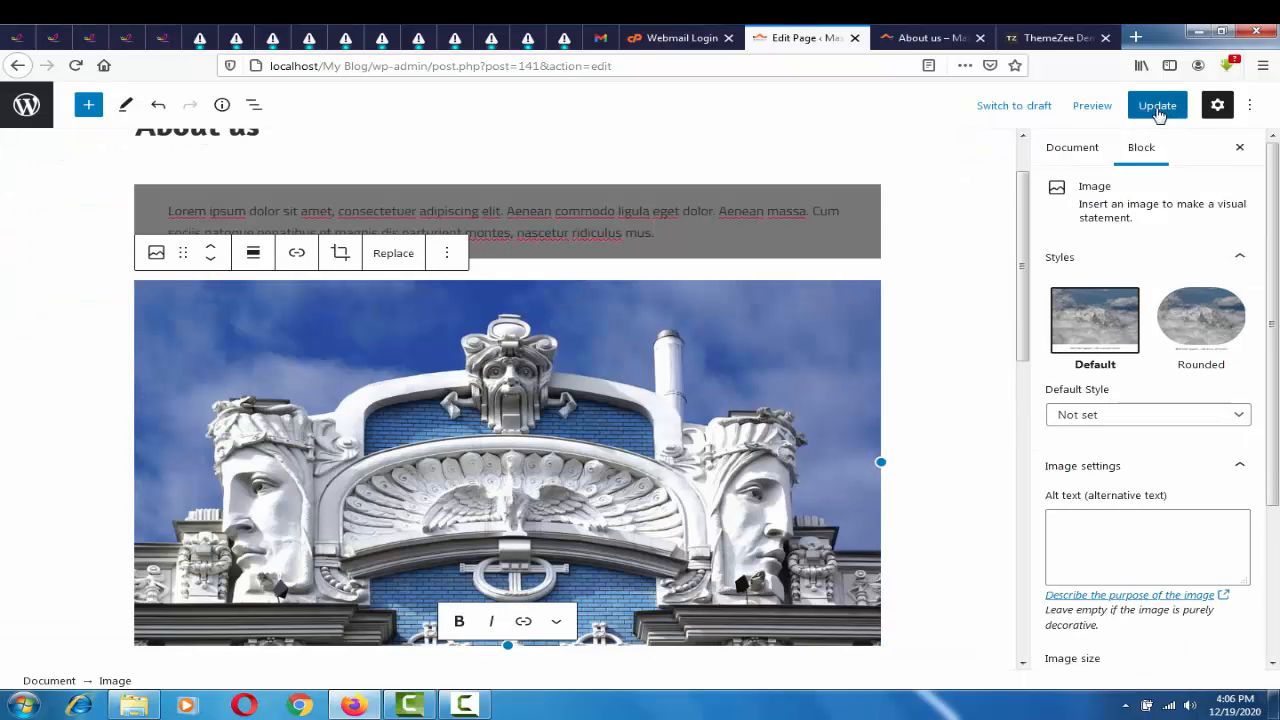
{"action": "left_click", "coordinate": [1158, 106]}
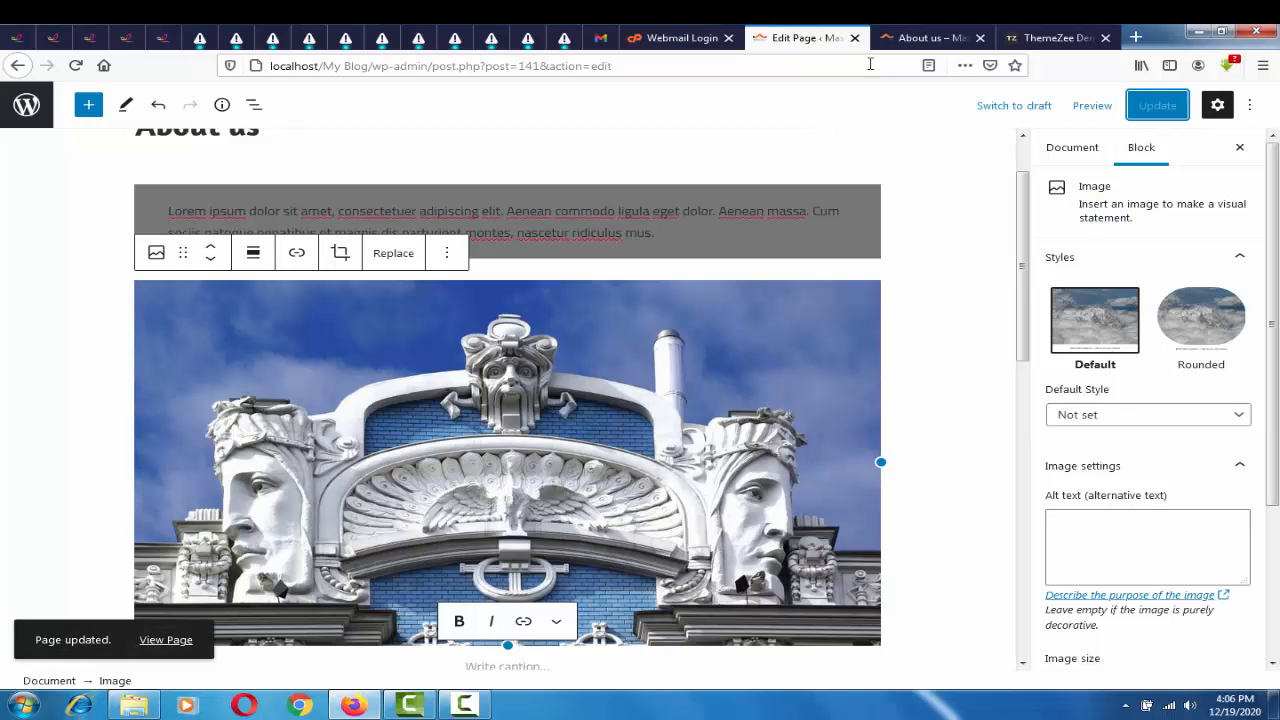
Reload the live About us page and look through its full-width layout and the inserted image
{"action": "left_click", "coordinate": [925, 37]}
{"action": "key", "text": "F5"}
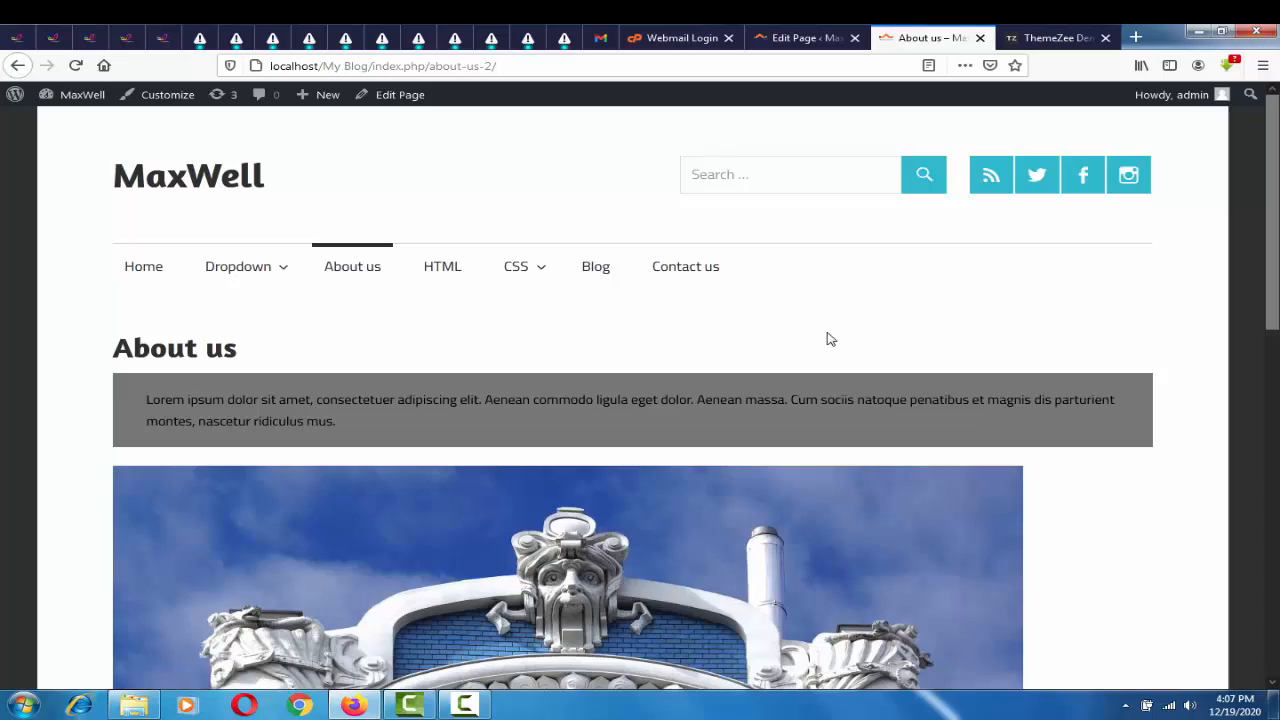
{"action": "scroll", "coordinate": [1256, 297], "scroll_direction": "down", "scroll_amount": 5}
{"action": "scroll", "coordinate": [640, 390], "scroll_direction": "down", "scroll_amount": 9}
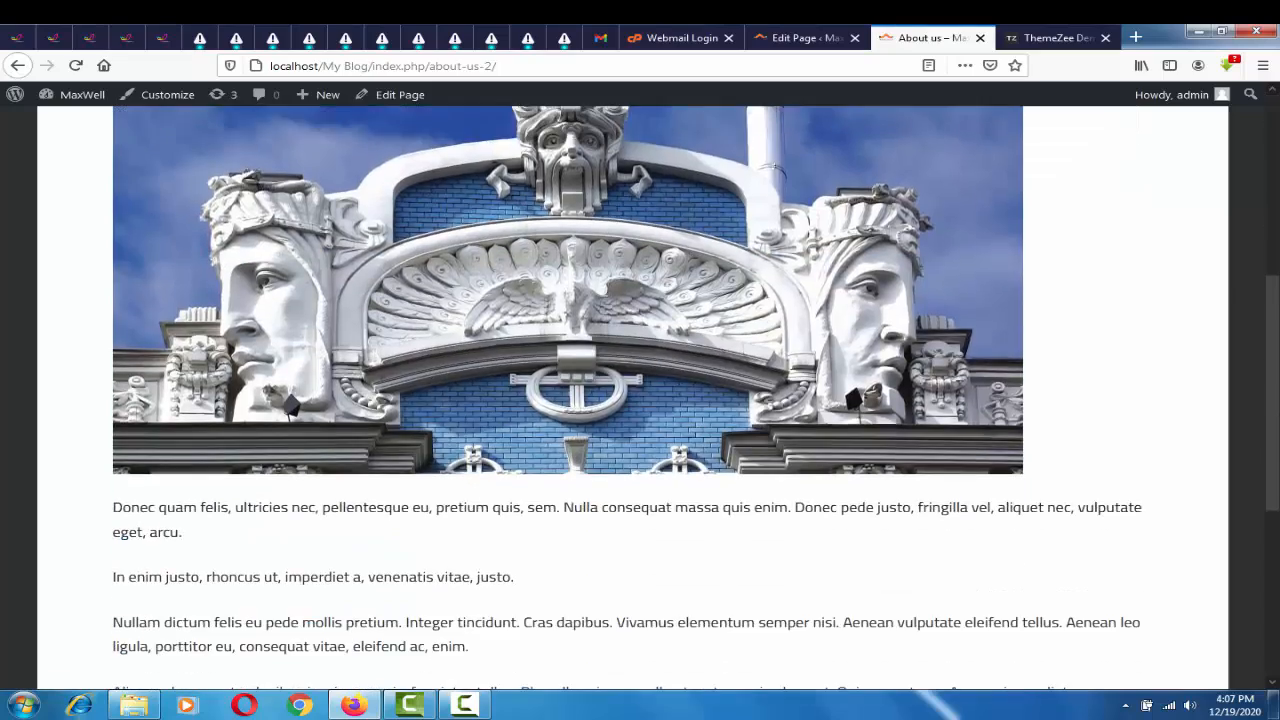
{"action": "scroll", "coordinate": [640, 390], "scroll_direction": "up", "scroll_amount": 14}
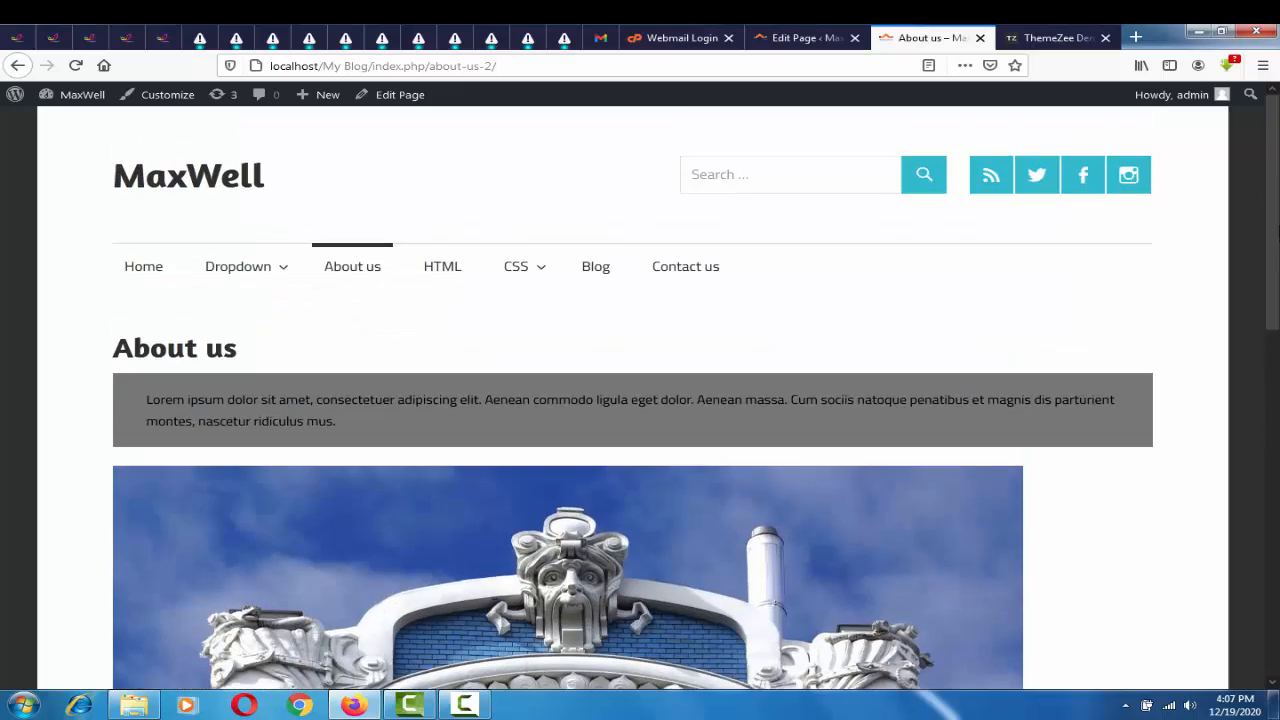
{"action": "scroll", "coordinate": [640, 390], "scroll_direction": "down", "scroll_amount": 4}
{"action": "left_click_drag", "start_coordinate": [1276, 355], "coordinate": [1278, 272]}
Return to the page editor and remove the facade image block
{"action": "left_click", "coordinate": [815, 35]}
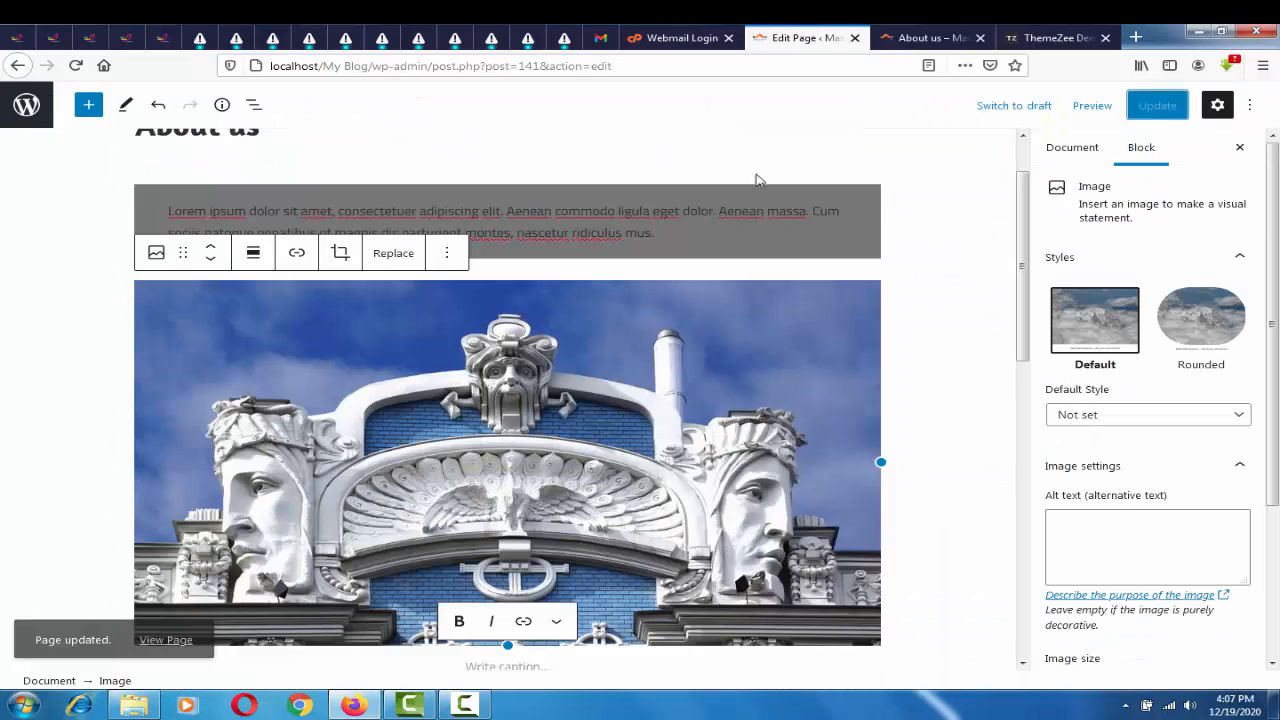
{"action": "left_click", "coordinate": [447, 254]}
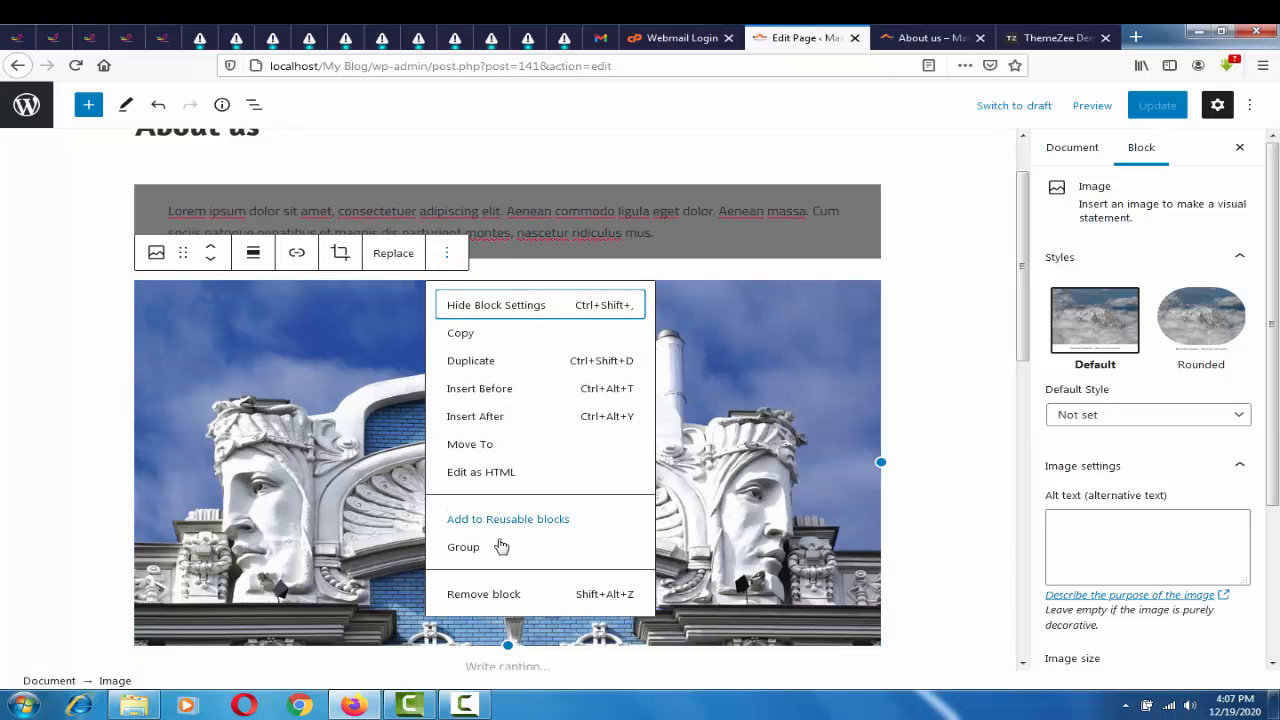
{"action": "left_click", "coordinate": [490, 597]}
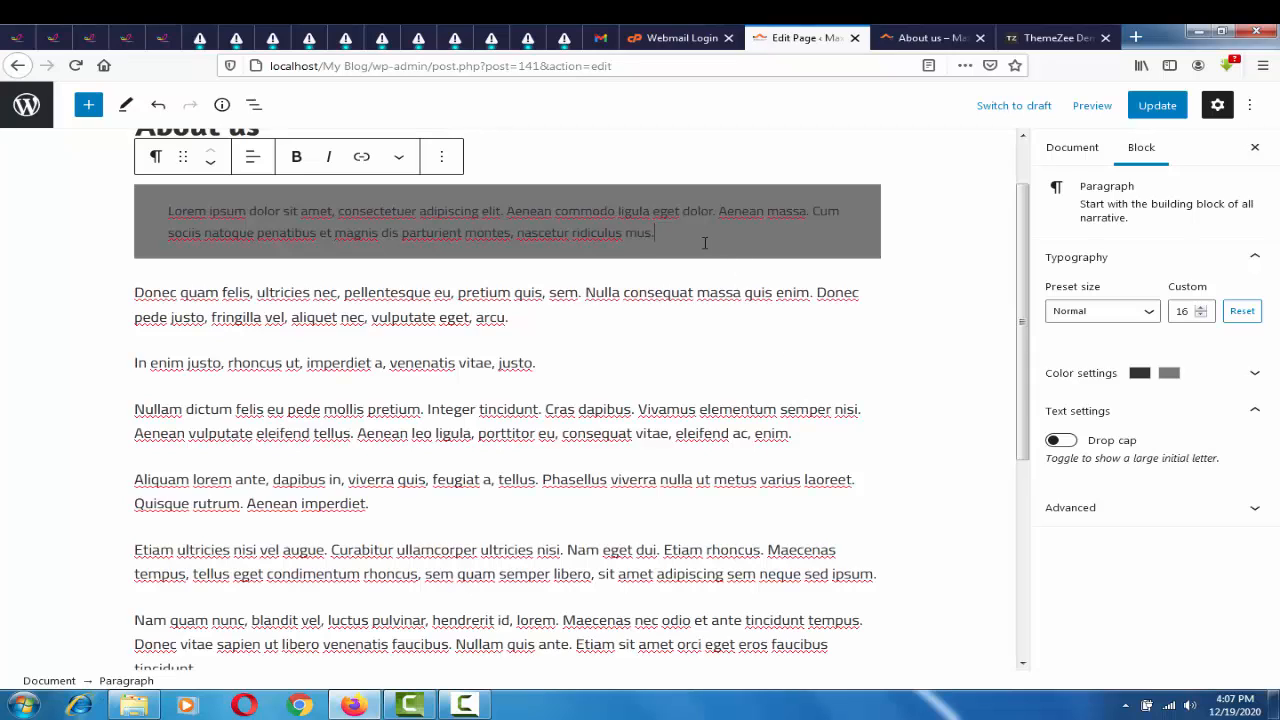
Clear the first paragraph's text color, set its background color to white, and update the page
{"action": "left_click", "coordinate": [1251, 376]}
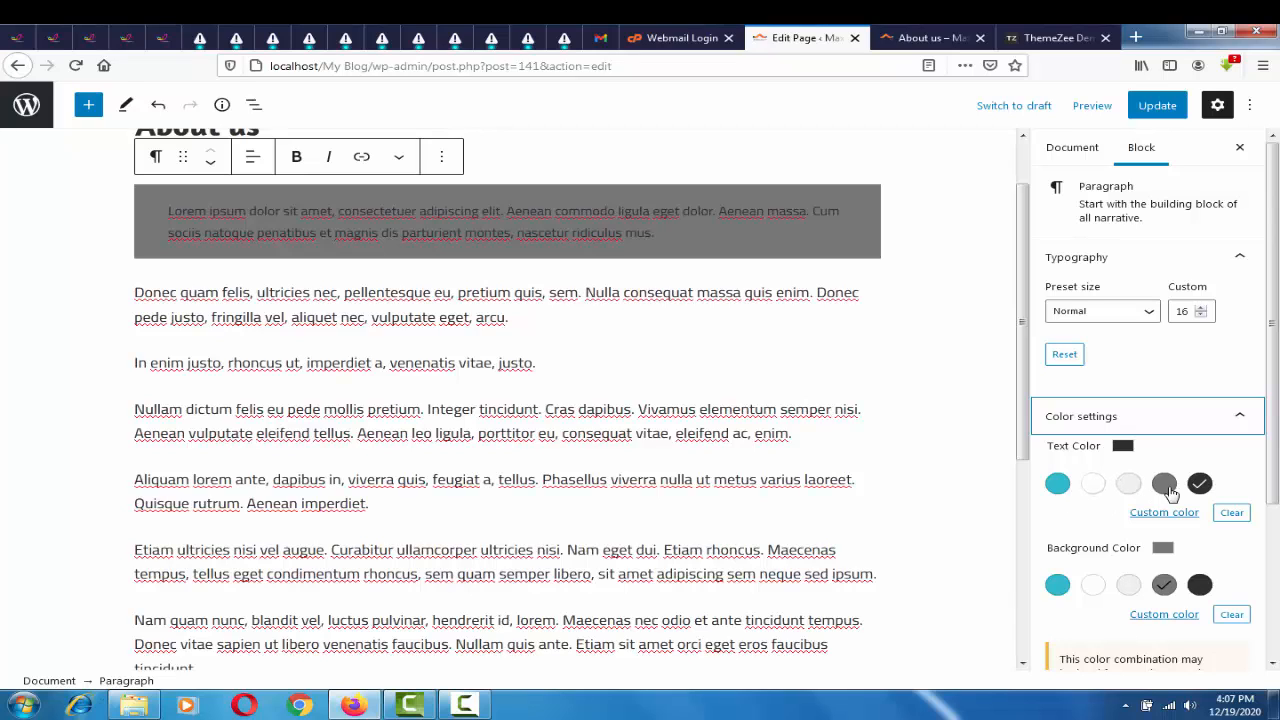
{"action": "left_click", "coordinate": [1199, 485]}
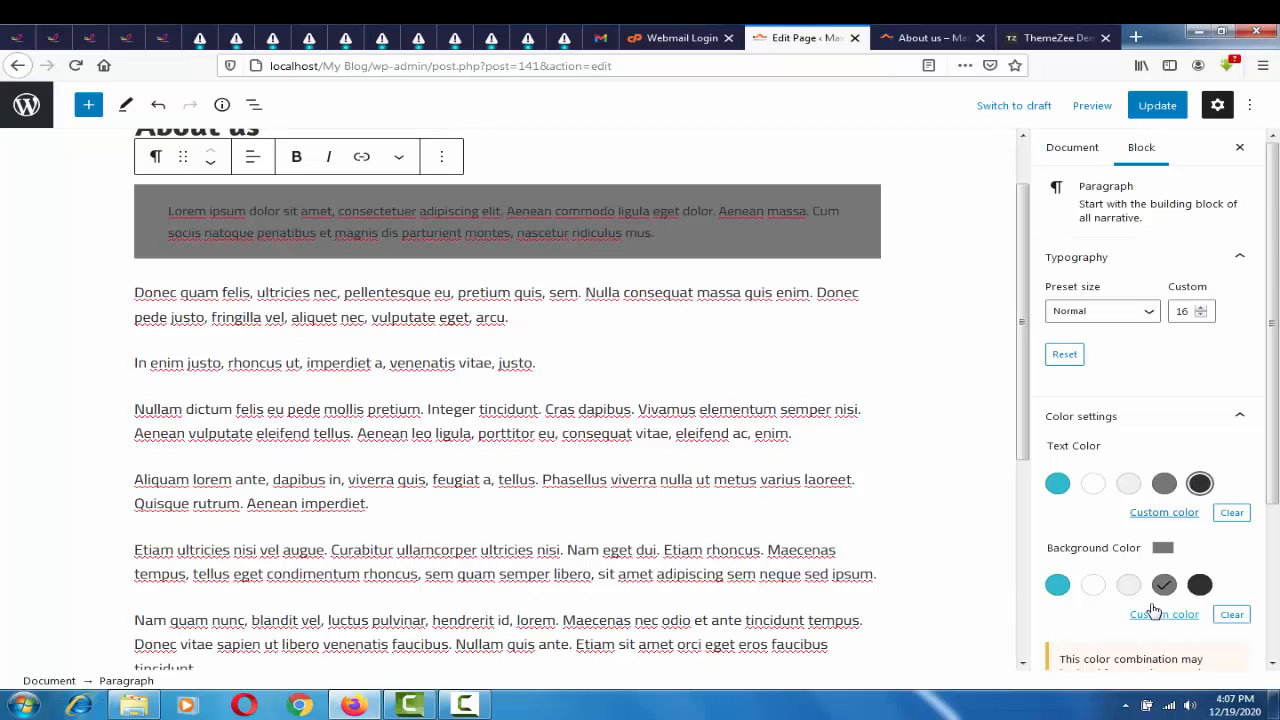
{"action": "left_click", "coordinate": [1093, 586]}
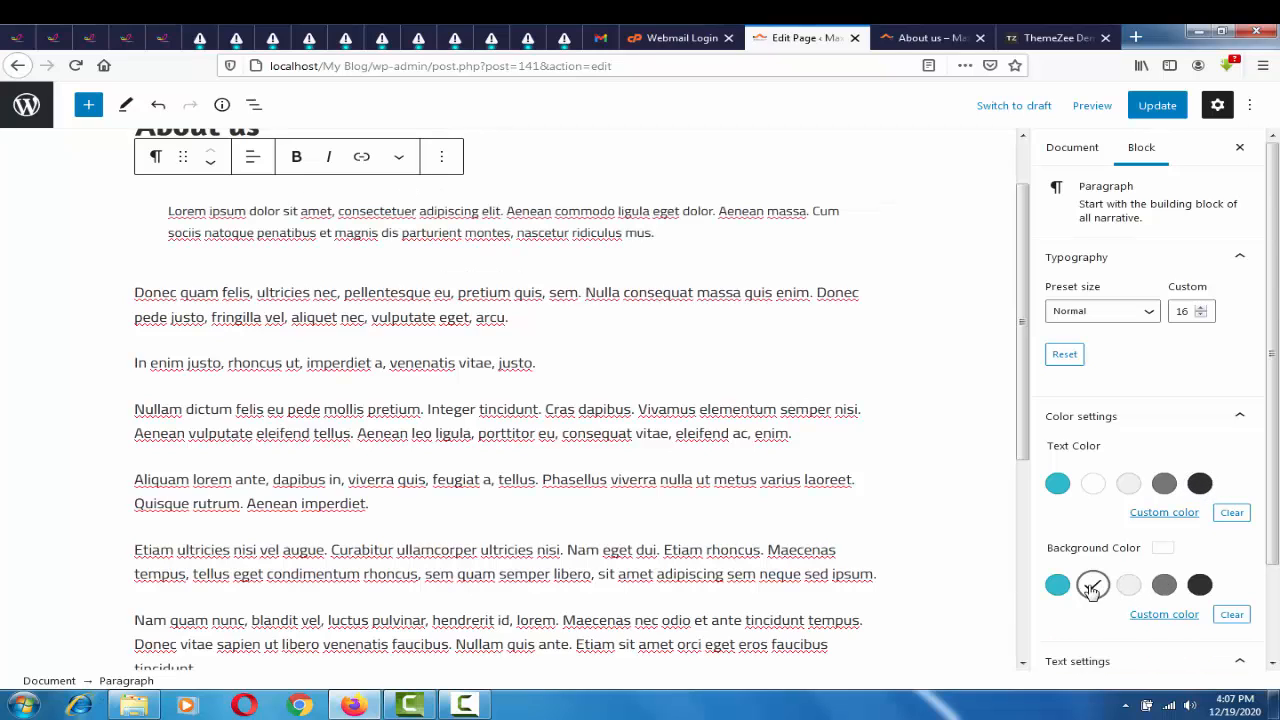
{"action": "left_click", "coordinate": [1157, 105]}
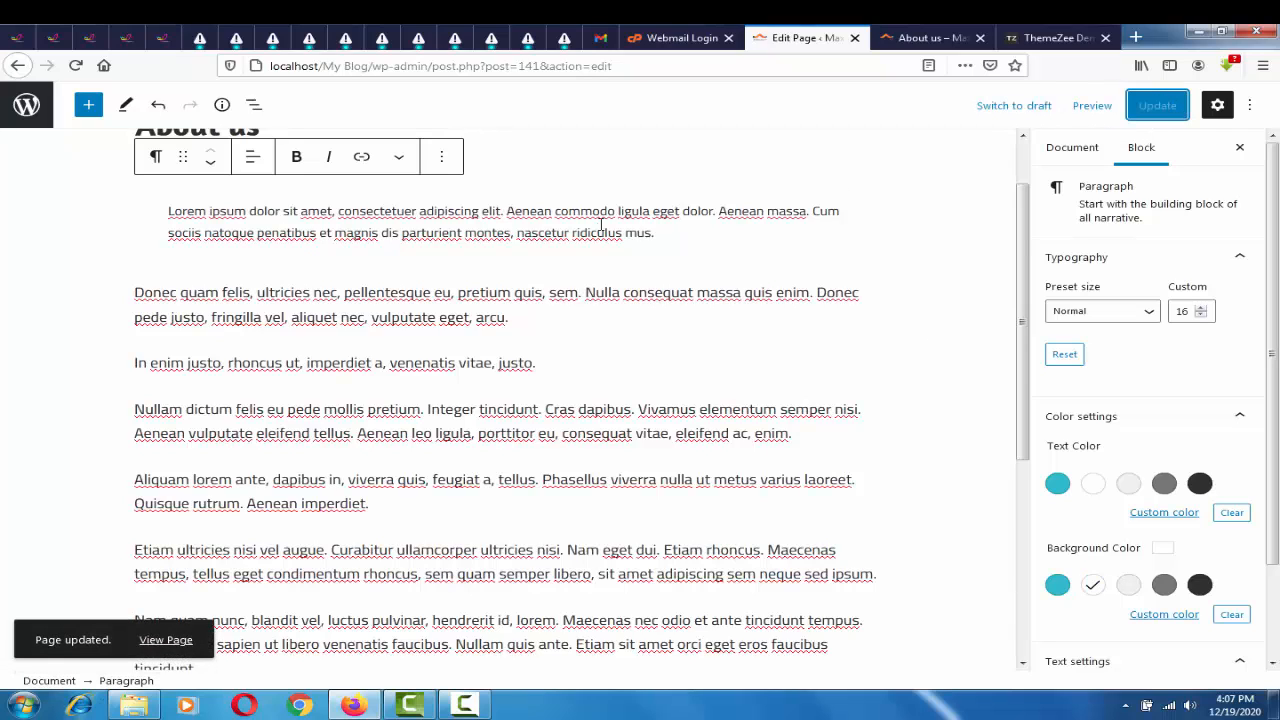
Try left, center and right text alignment on the first paragraph, then align it left again
{"action": "left_click", "coordinate": [252, 157]}
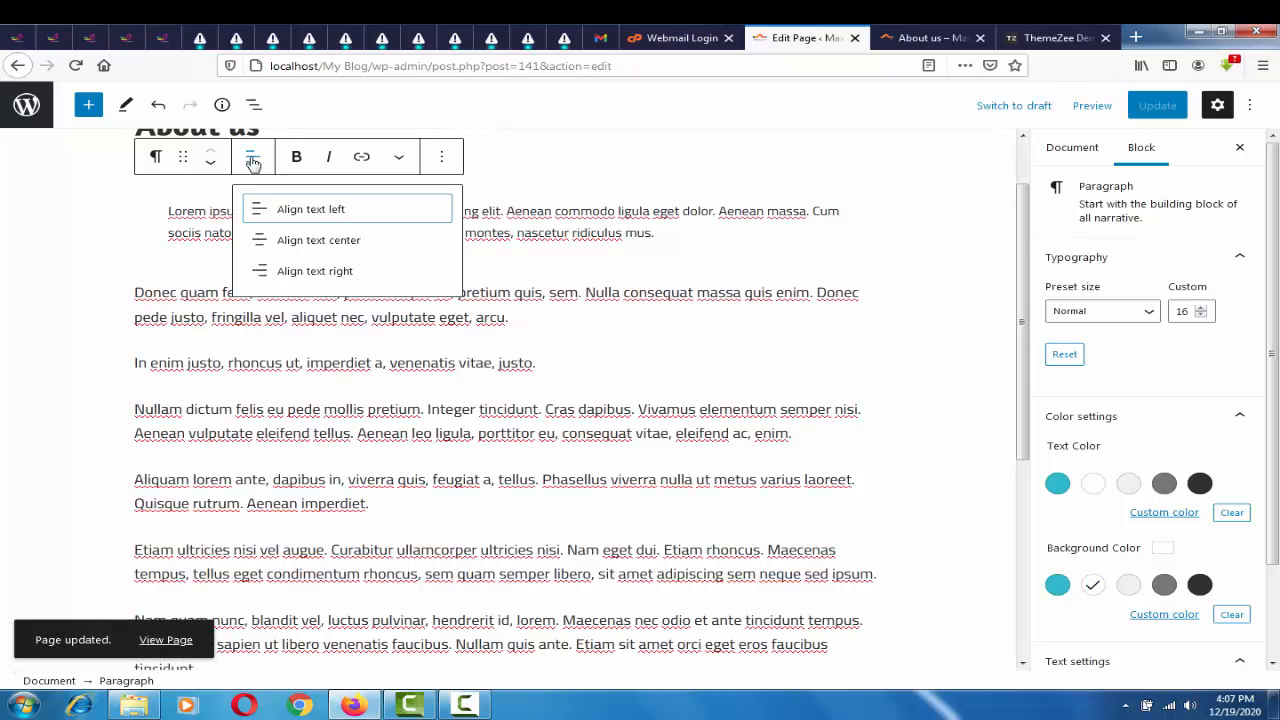
{"action": "left_click", "coordinate": [281, 212]}
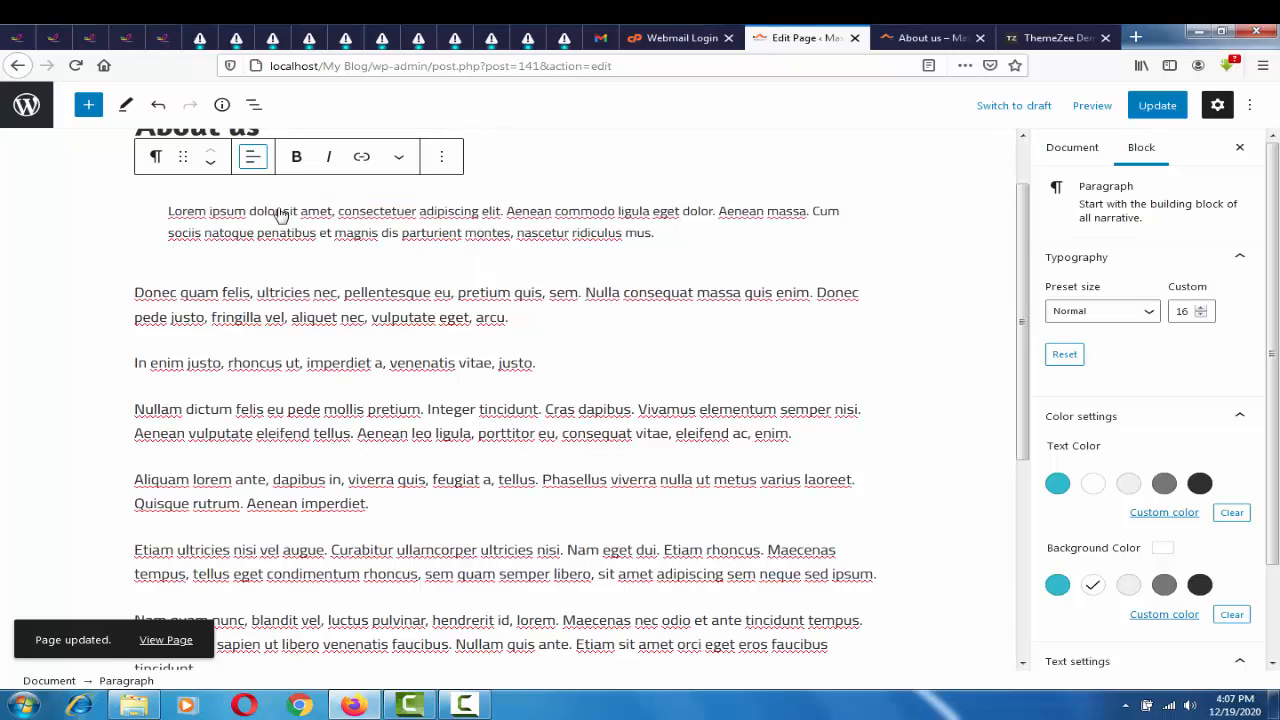
{"action": "left_click", "coordinate": [253, 159]}
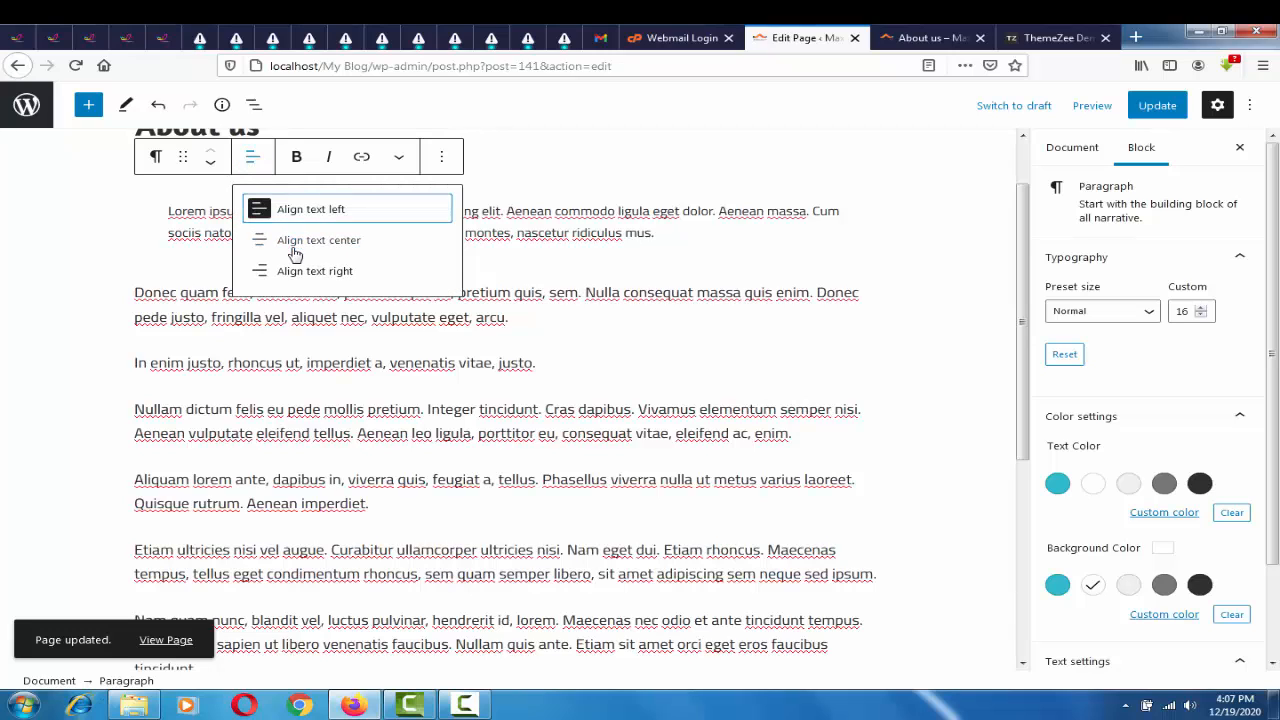
{"action": "left_click", "coordinate": [295, 250]}
{"action": "left_click", "coordinate": [256, 157]}
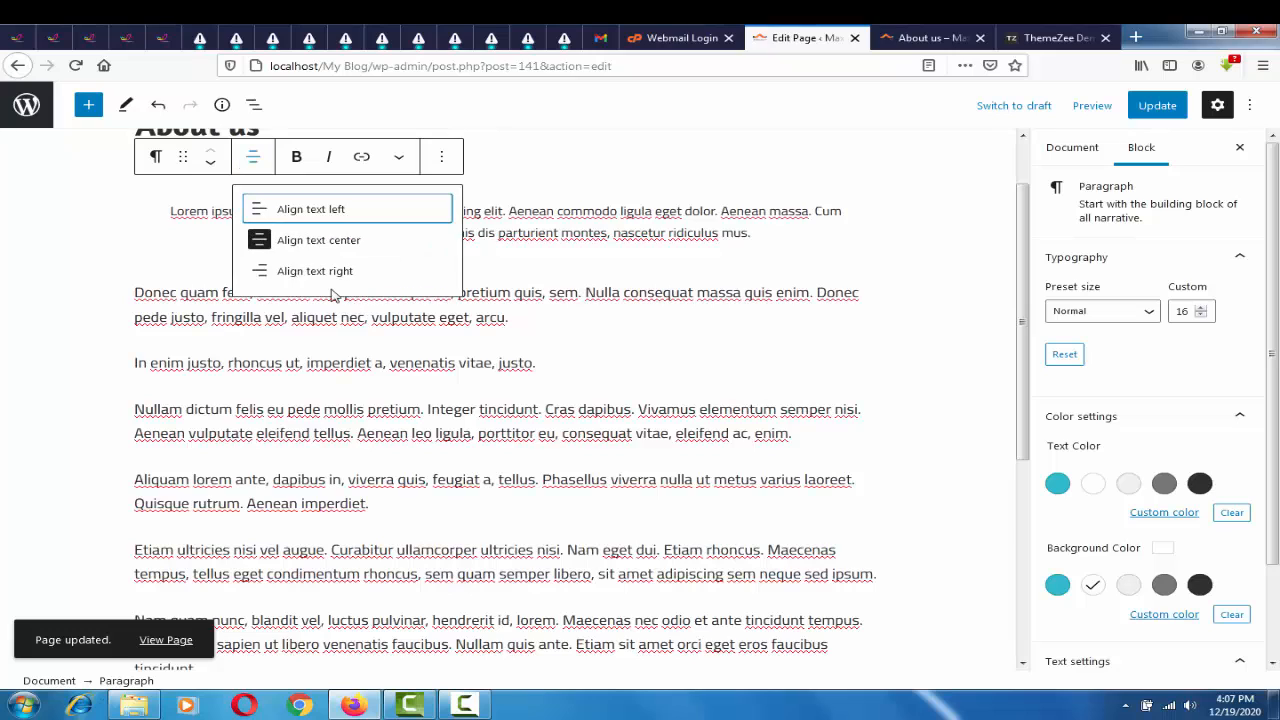
{"action": "left_click", "coordinate": [322, 271]}
{"action": "left_click", "coordinate": [253, 158]}
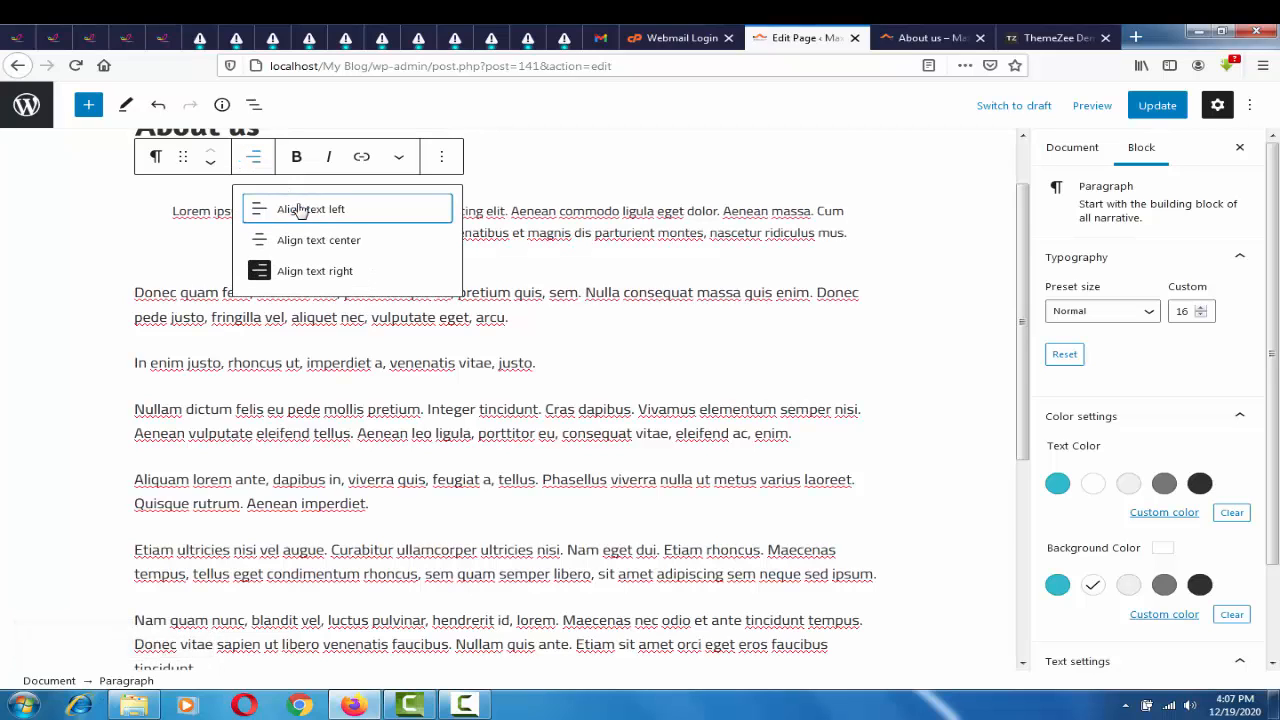
{"action": "left_click", "coordinate": [285, 209]}
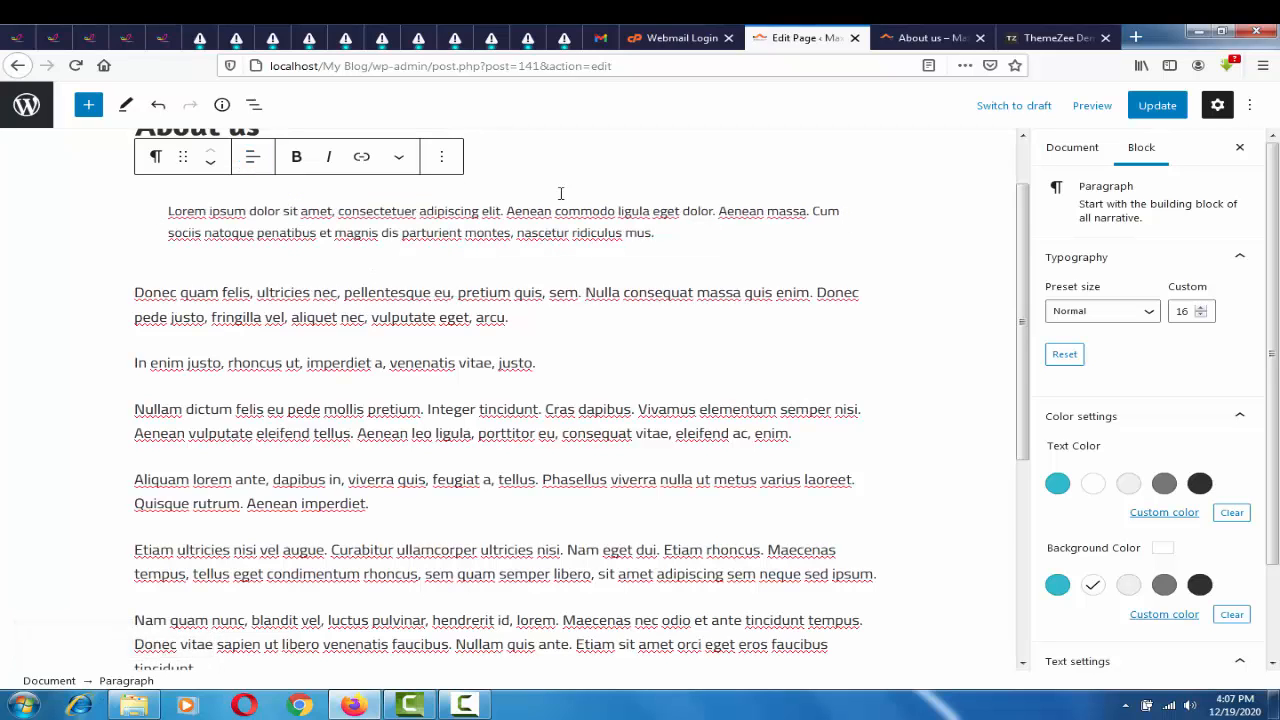
Undo the alignment, color, image and template changes, back through the first paragraph's grey background
{"action": "left_click_drag", "start_coordinate": [1024, 294], "coordinate": [1024, 252]}
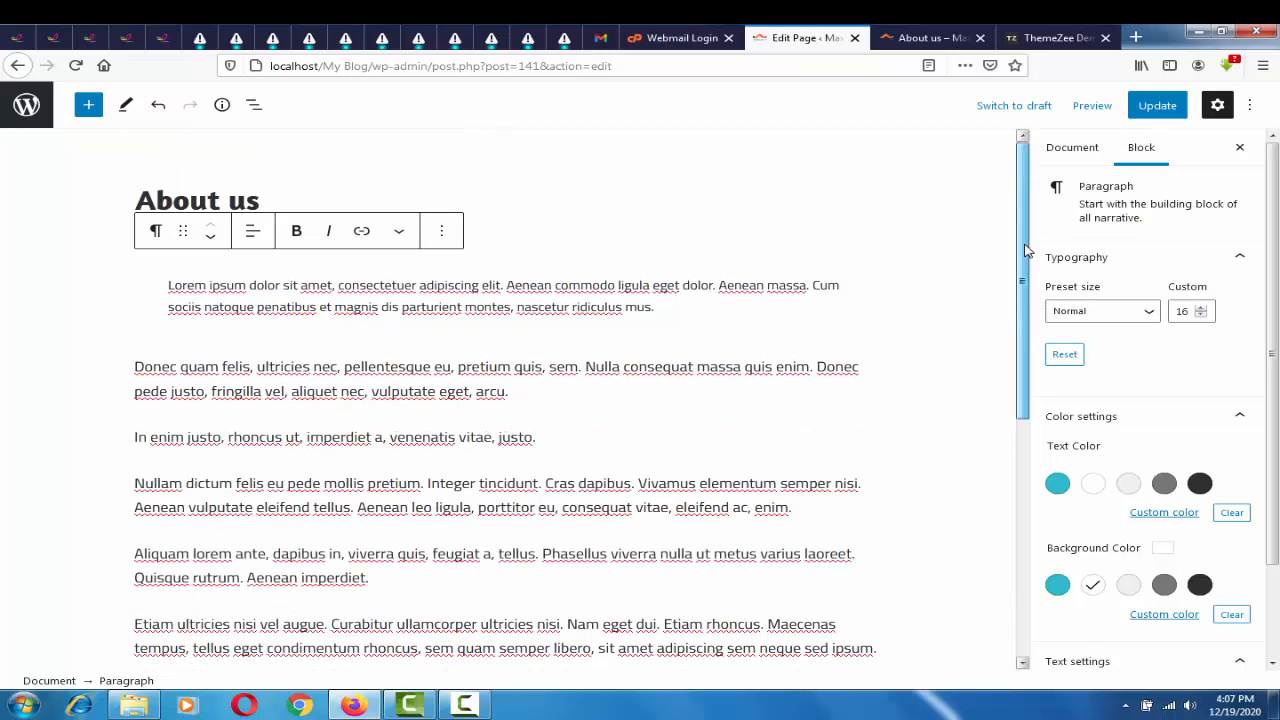
{"action": "key", "text": "ctrl+z"}
{"action": "key", "text": "ctrl+z"}
{"action": "key", "text": "ctrl+z"}
{"action": "key", "text": "ctrl+z"}
{"action": "key", "text": "ctrl+z"}
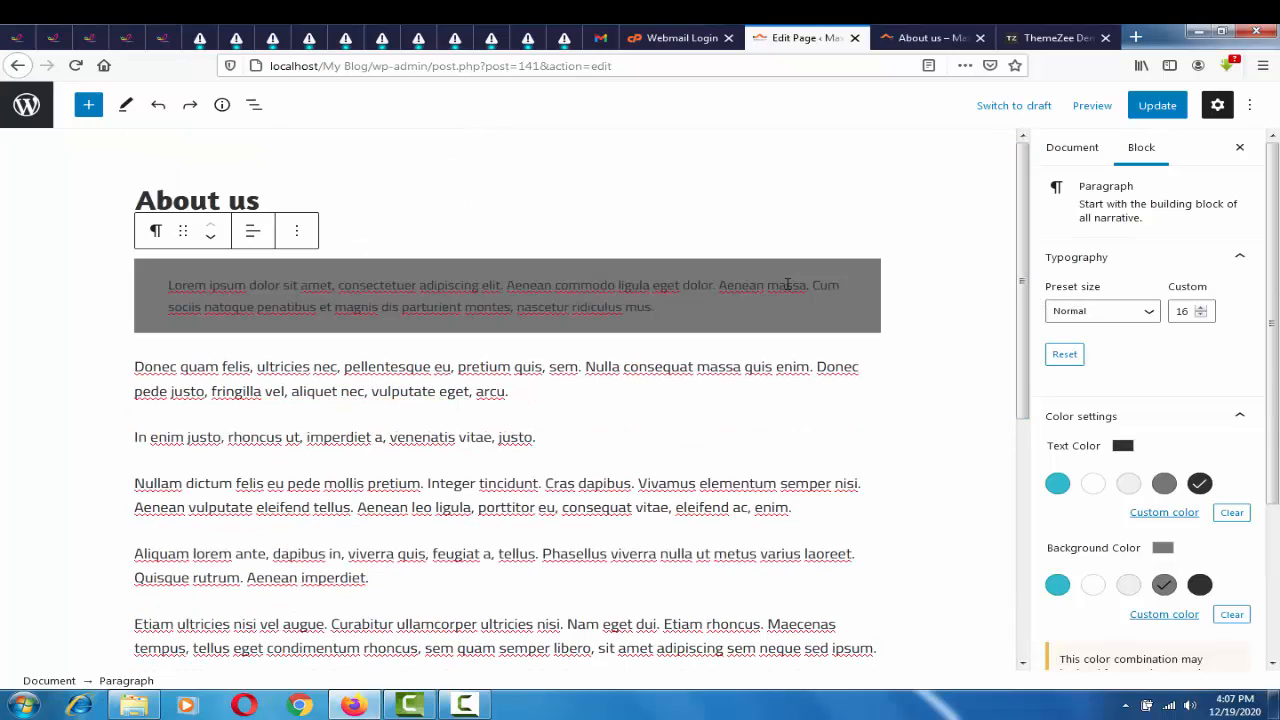
{"action": "key", "text": "ctrl+z"}
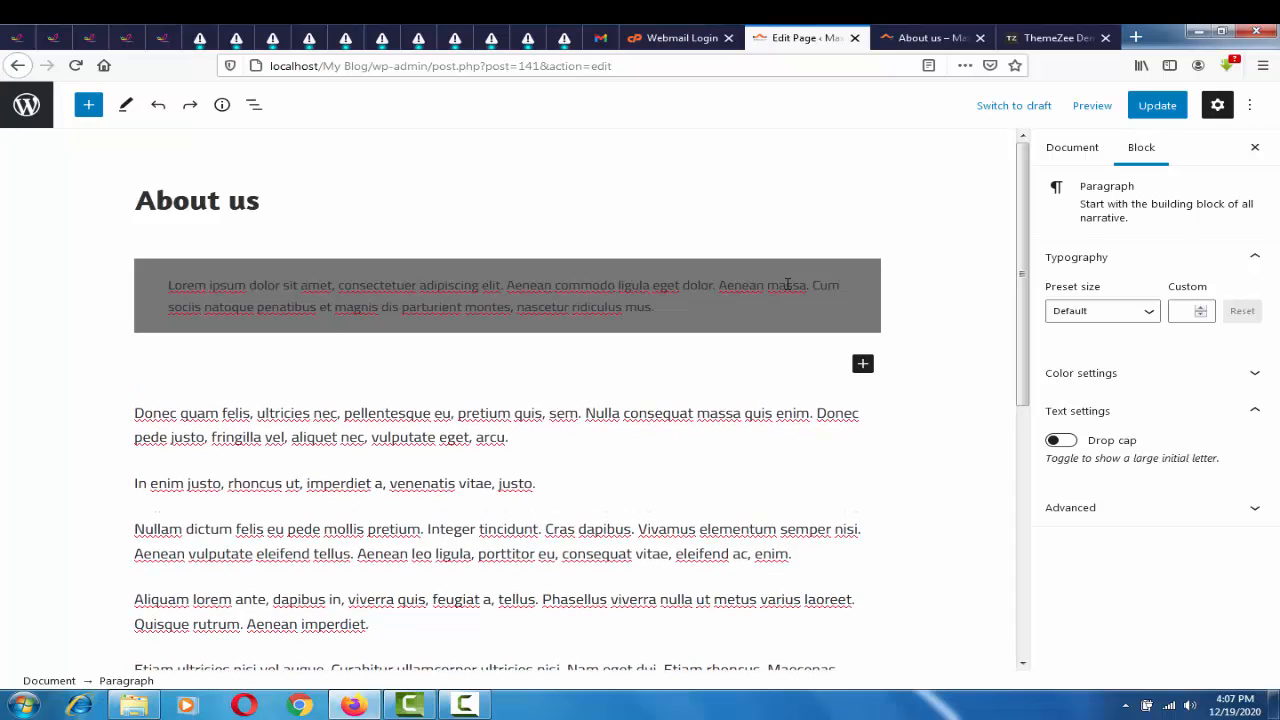
{"action": "key", "text": "ctrl+z"}
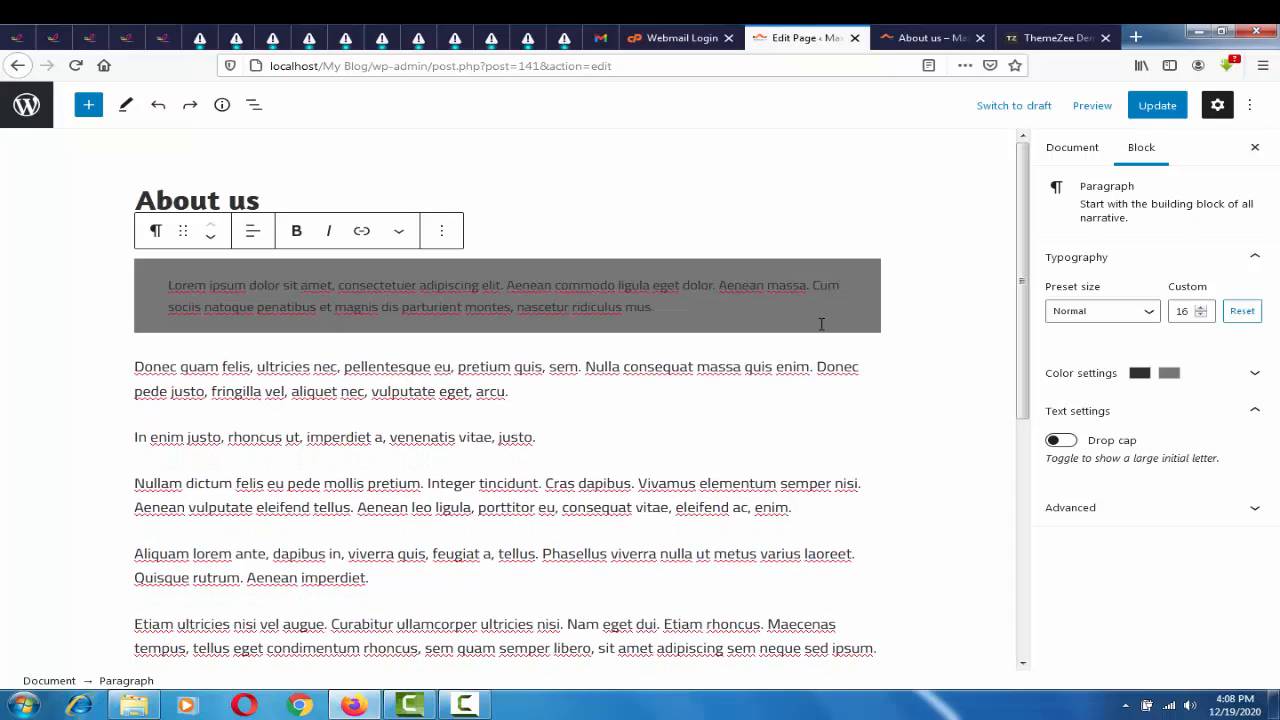
{"action": "key", "text": "ctrl+z"}
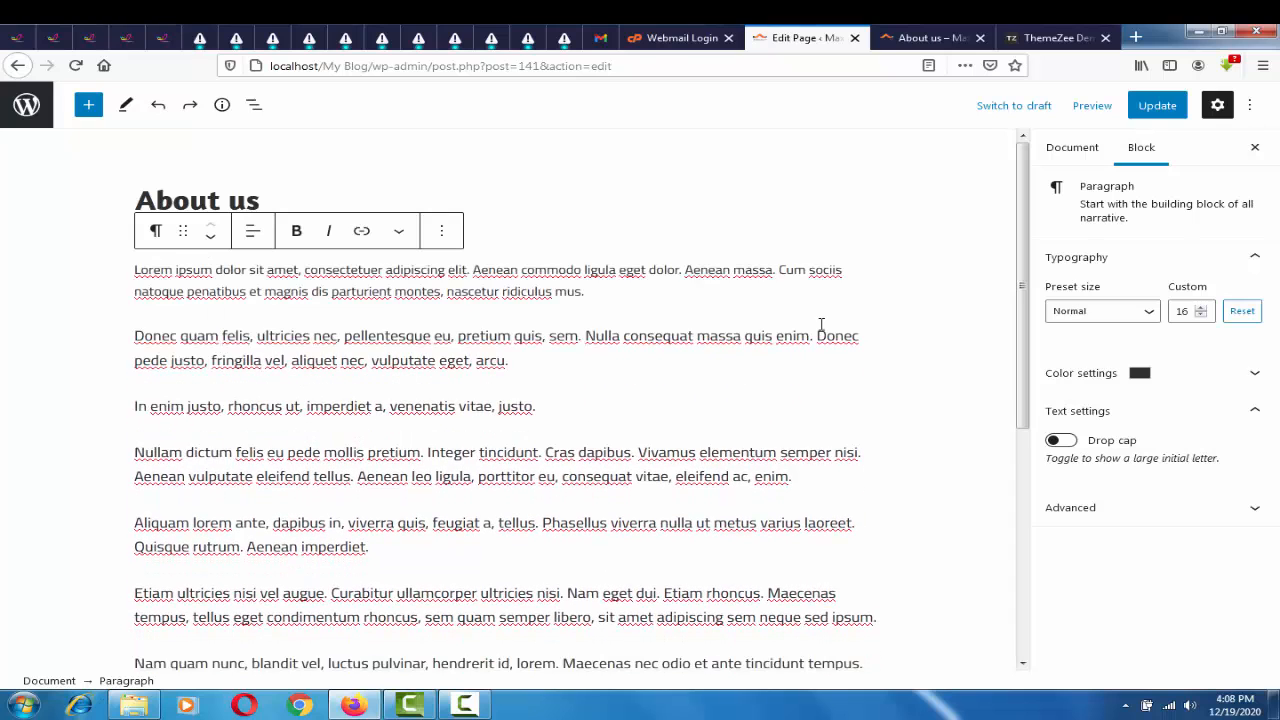
Update the About us page and reload its live version to check the restored layout
{"action": "left_click", "coordinate": [1157, 106]}
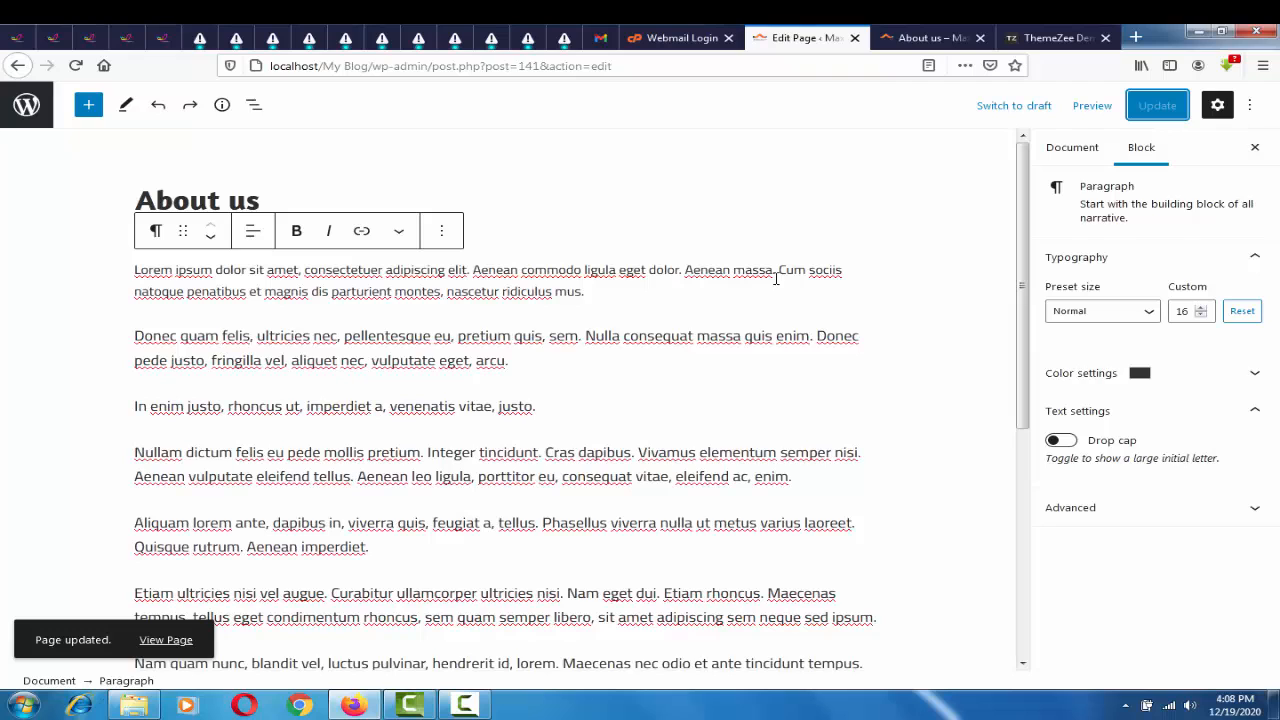
{"action": "left_click", "coordinate": [920, 37]}
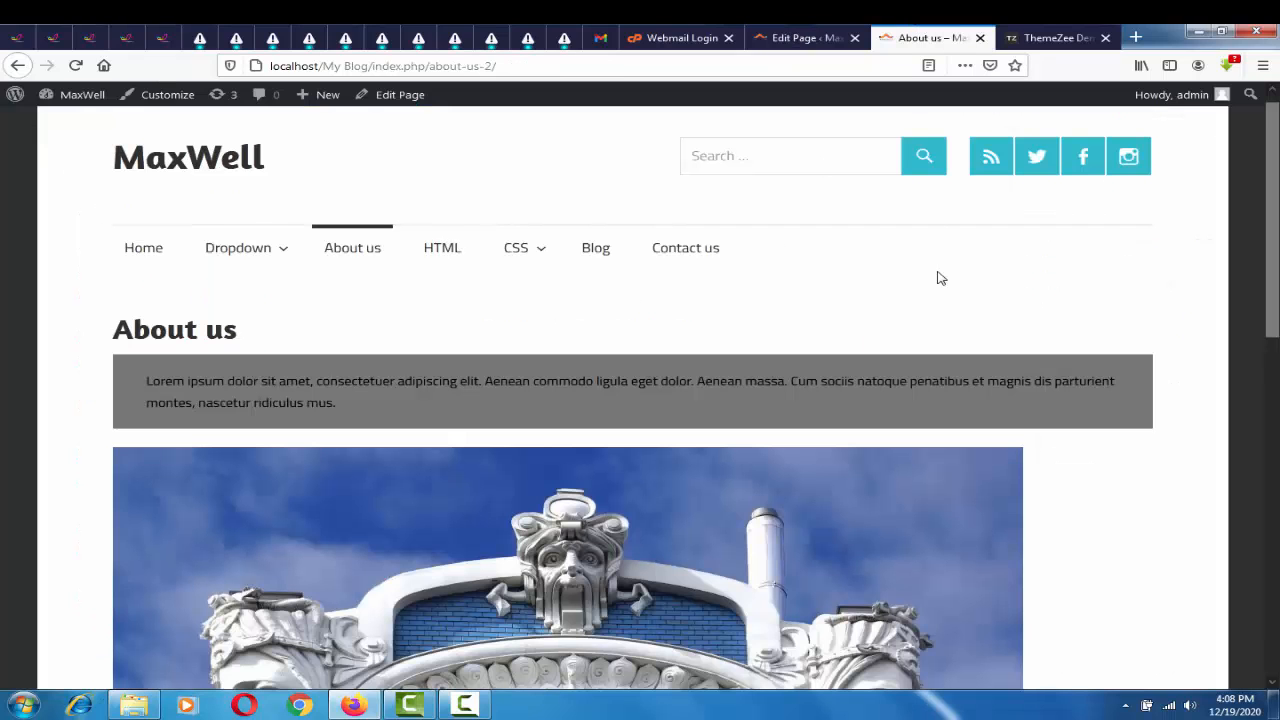
{"action": "key", "text": "F5"}
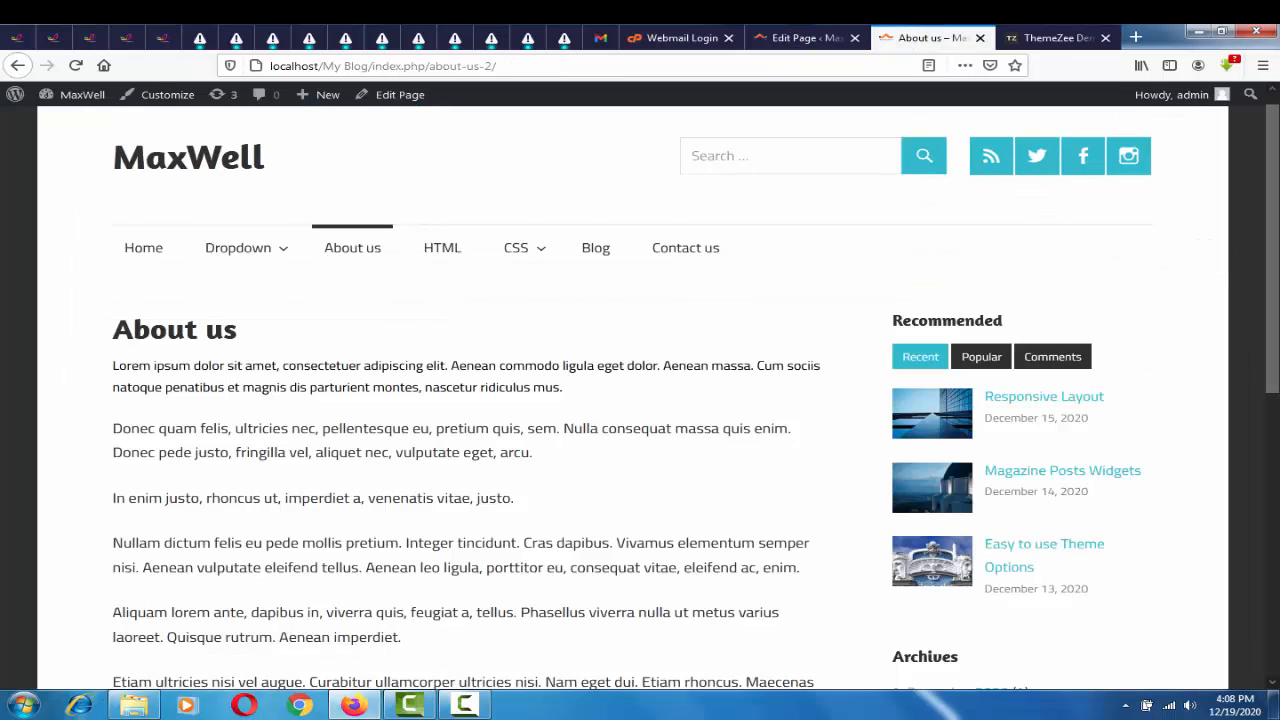
Review the live About us page from its header and paragraphs down to the sidebar widgets and footer
{"action": "scroll", "coordinate": [640, 400], "scroll_direction": "down", "scroll_amount": 5}
{"action": "scroll", "coordinate": [640, 400], "scroll_direction": "up", "scroll_amount": 4}
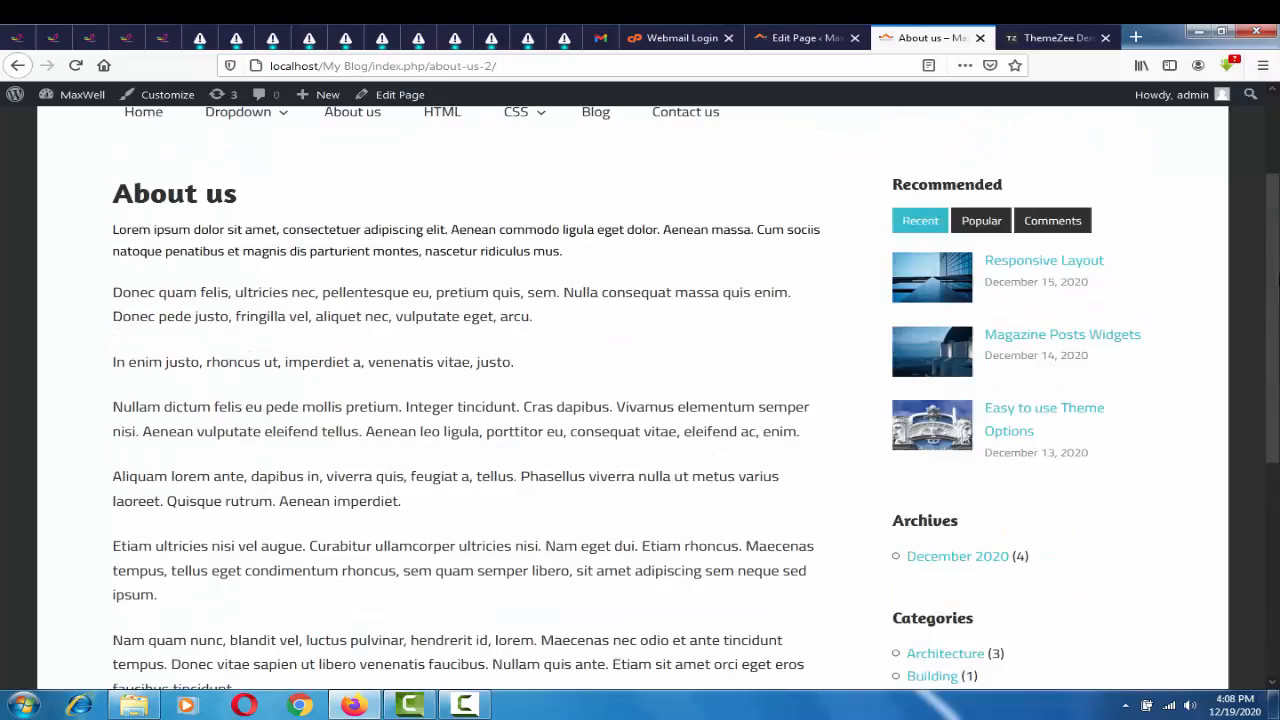
{"action": "scroll", "coordinate": [640, 400], "scroll_direction": "up", "scroll_amount": 1}
{"action": "scroll", "coordinate": [640, 400], "scroll_direction": "down", "scroll_amount": 5}
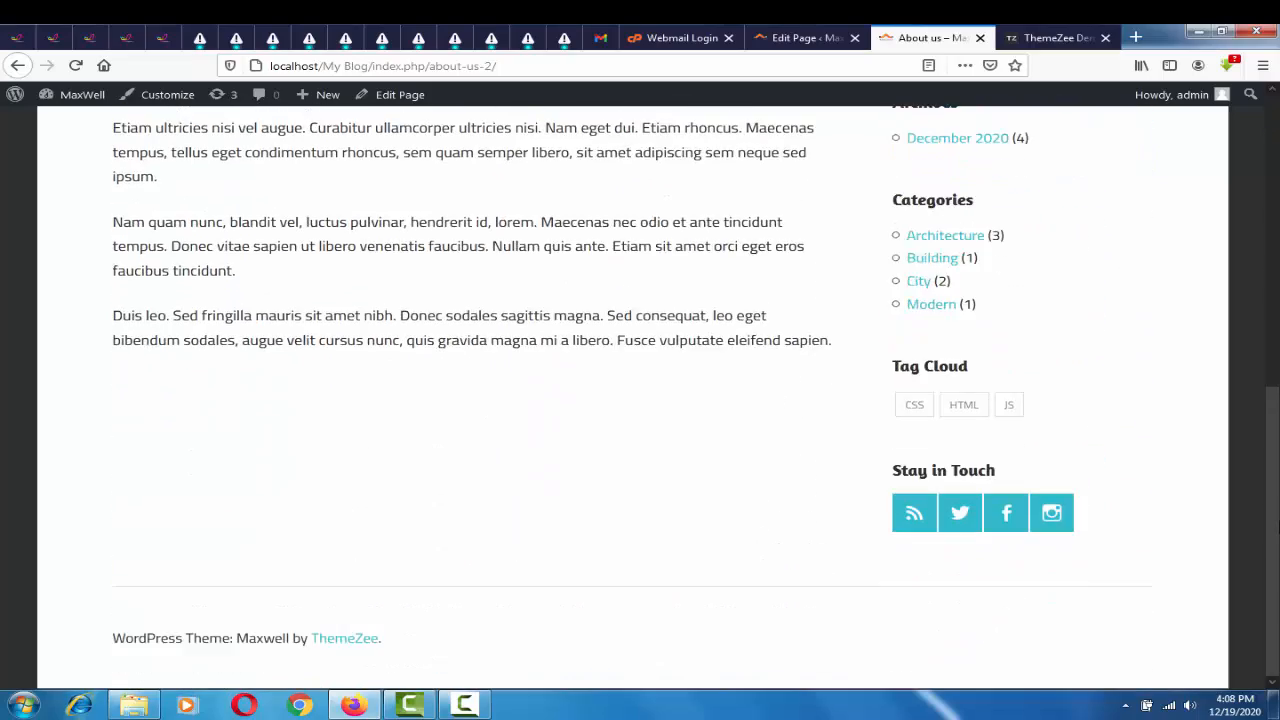
{"action": "scroll", "coordinate": [786, 257], "scroll_direction": "up", "scroll_amount": 6}
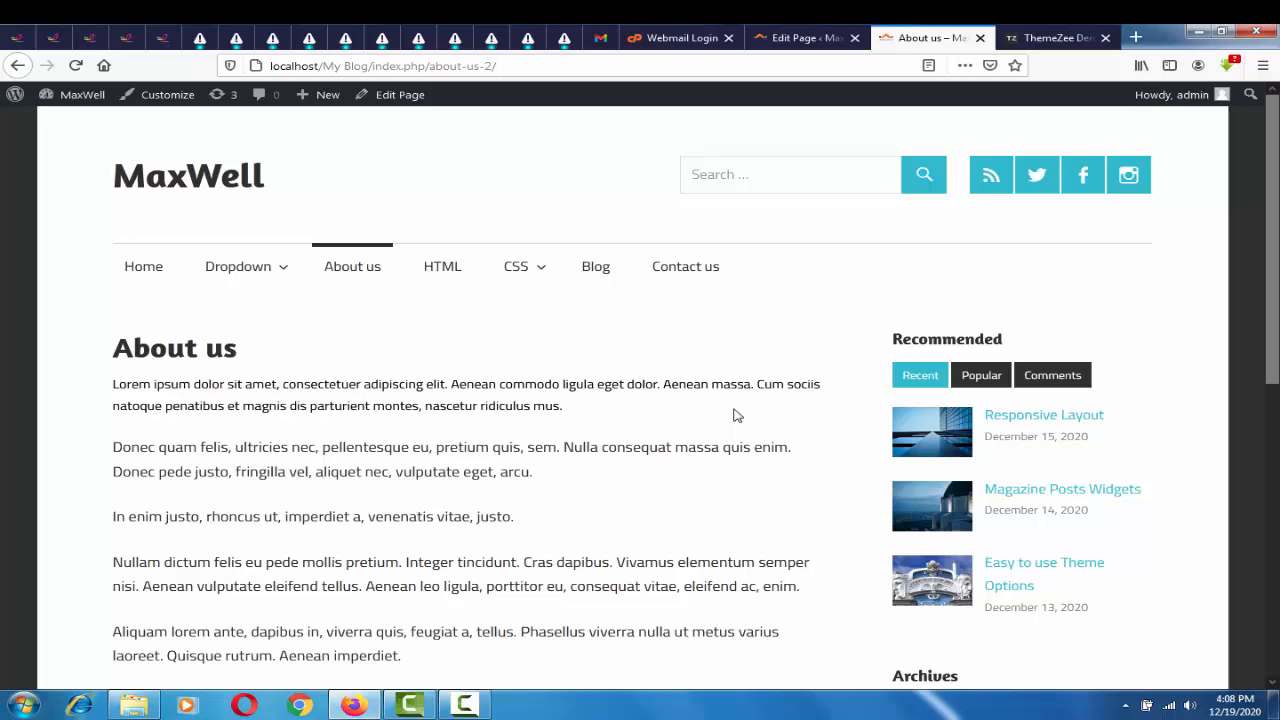
{"action": "scroll", "coordinate": [1208, 234], "scroll_direction": "down", "scroll_amount": 4}
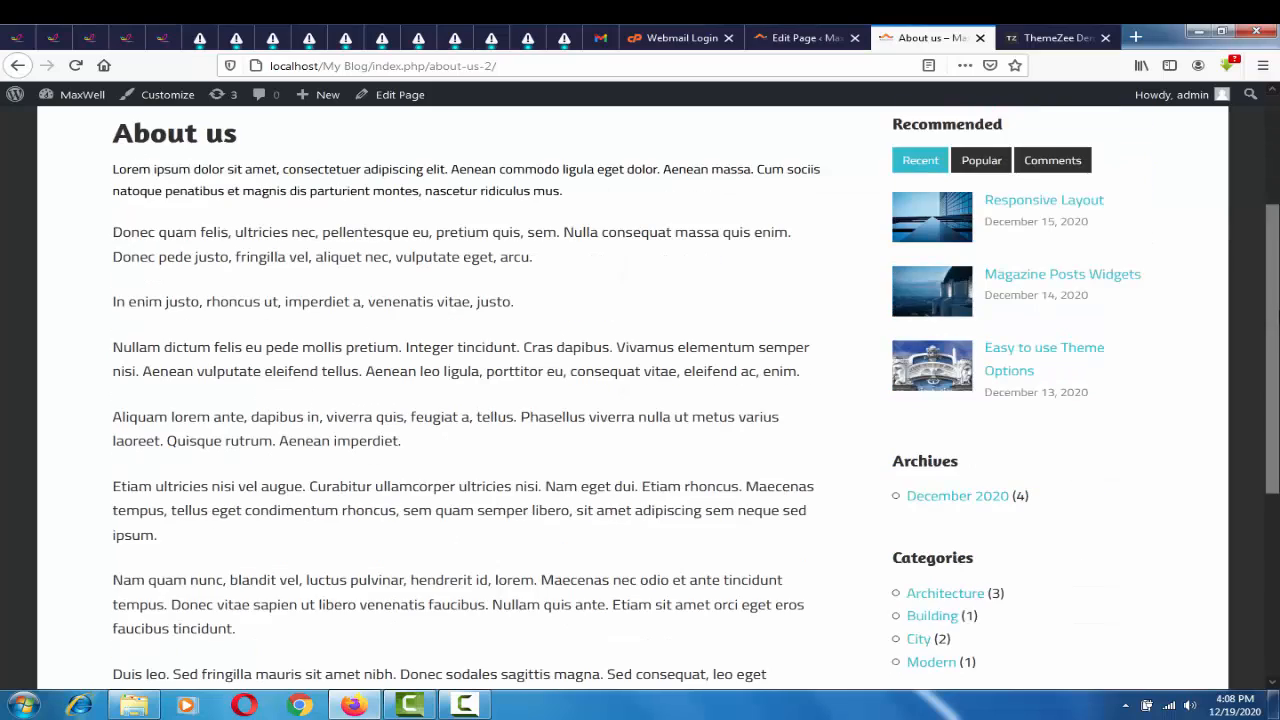
{"action": "scroll", "coordinate": [543, 473], "scroll_direction": "up", "scroll_amount": 4}
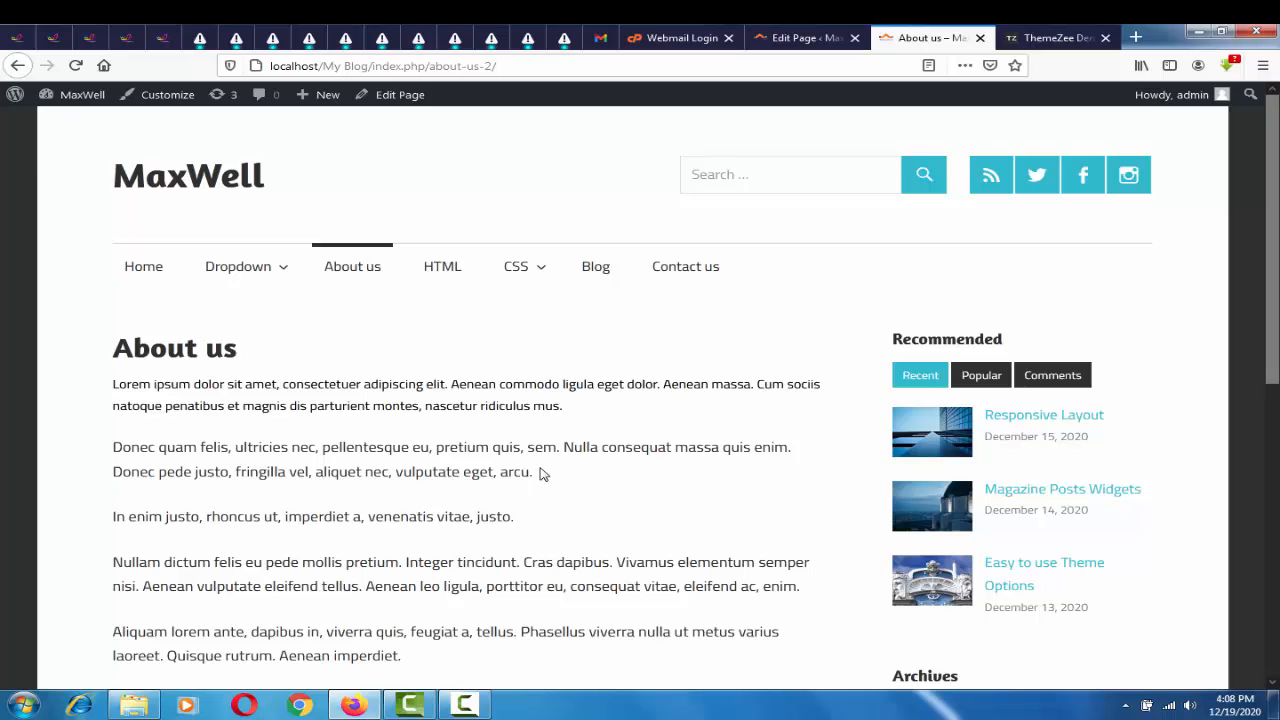
Open the home pages of the local blog and the Maxwell theme demo for comparison, then return to the local blog
{"action": "left_click", "coordinate": [141, 272]}
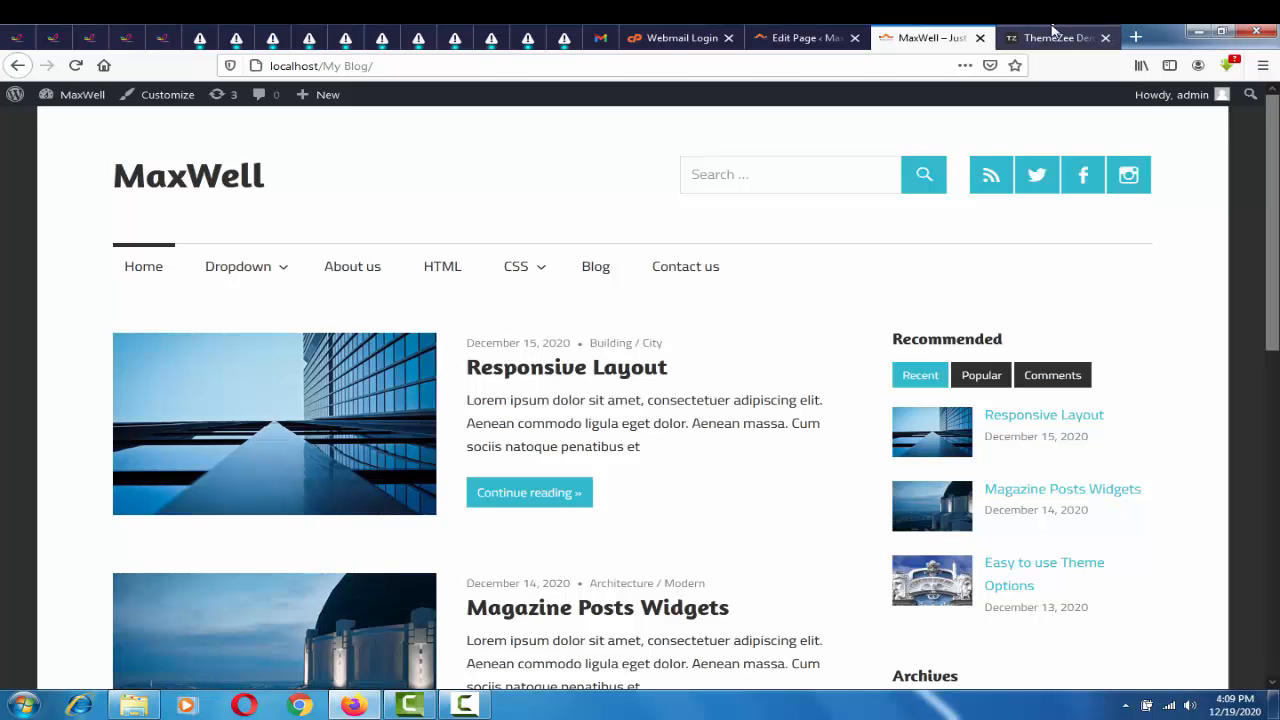
{"action": "left_click", "coordinate": [1050, 37]}
{"action": "scroll", "coordinate": [757, 266], "scroll_direction": "up", "scroll_amount": 2}
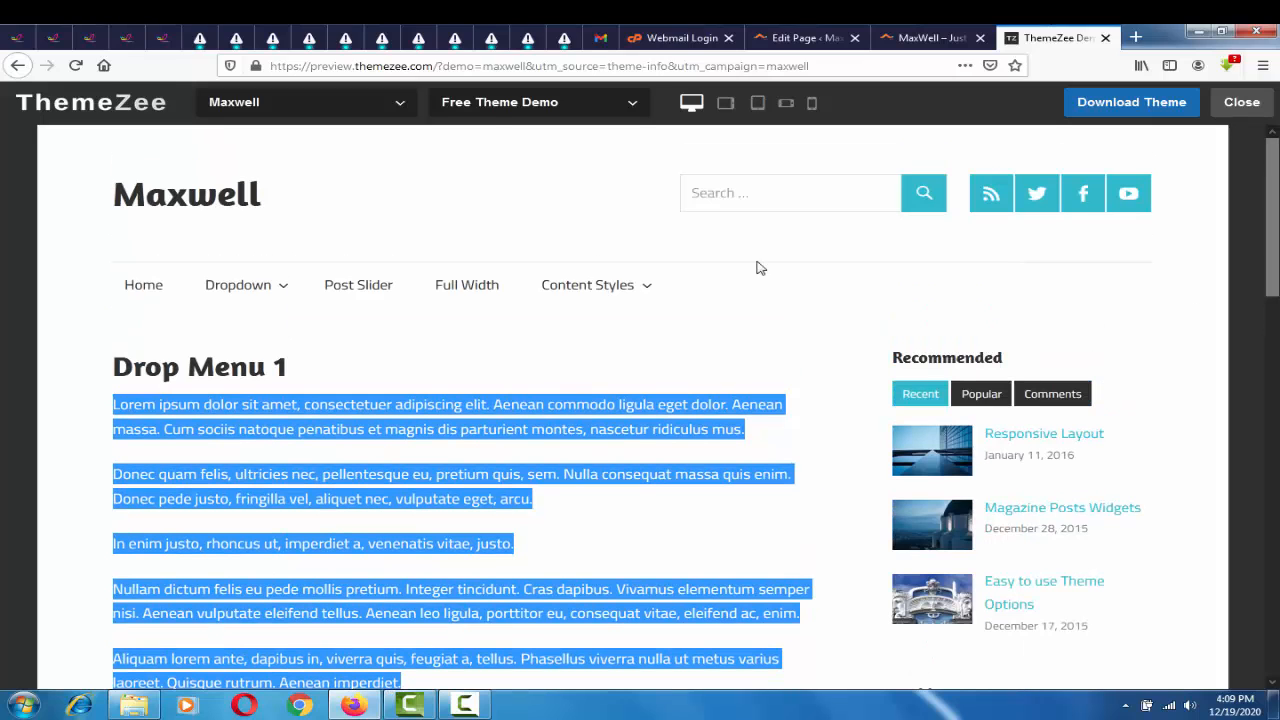
{"action": "left_click", "coordinate": [157, 288]}
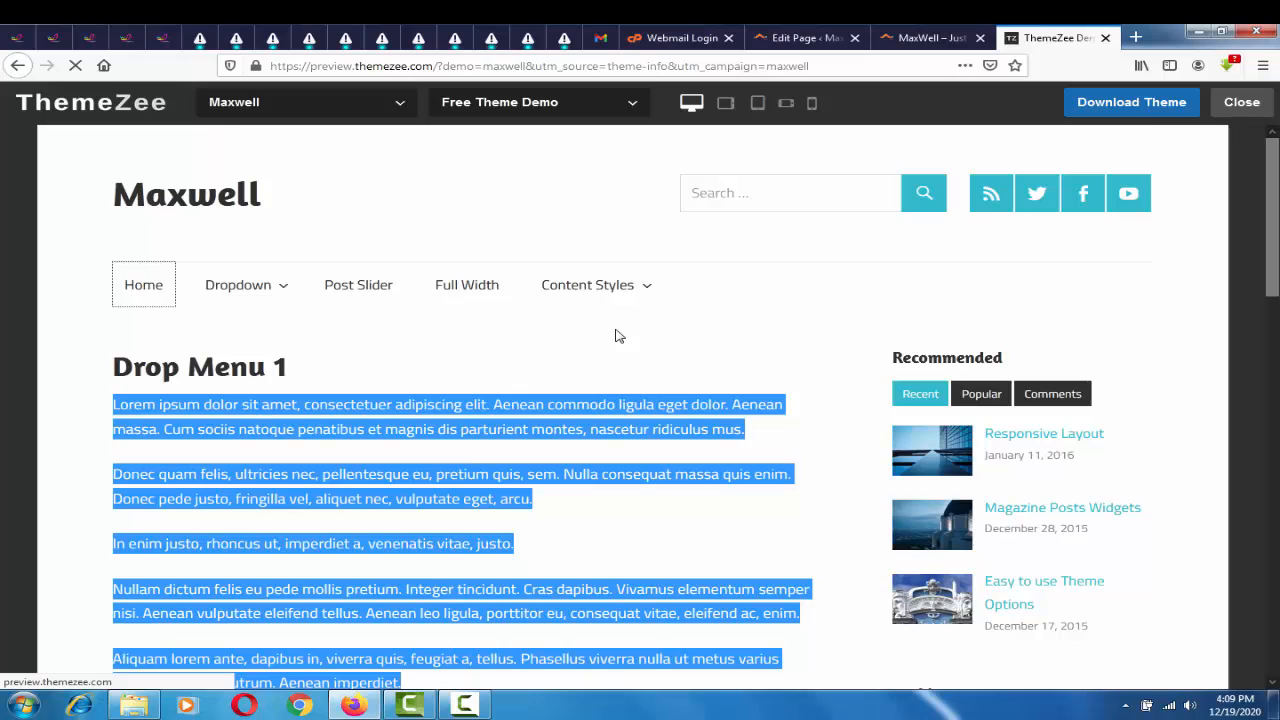
{"action": "left_click", "coordinate": [918, 37]}
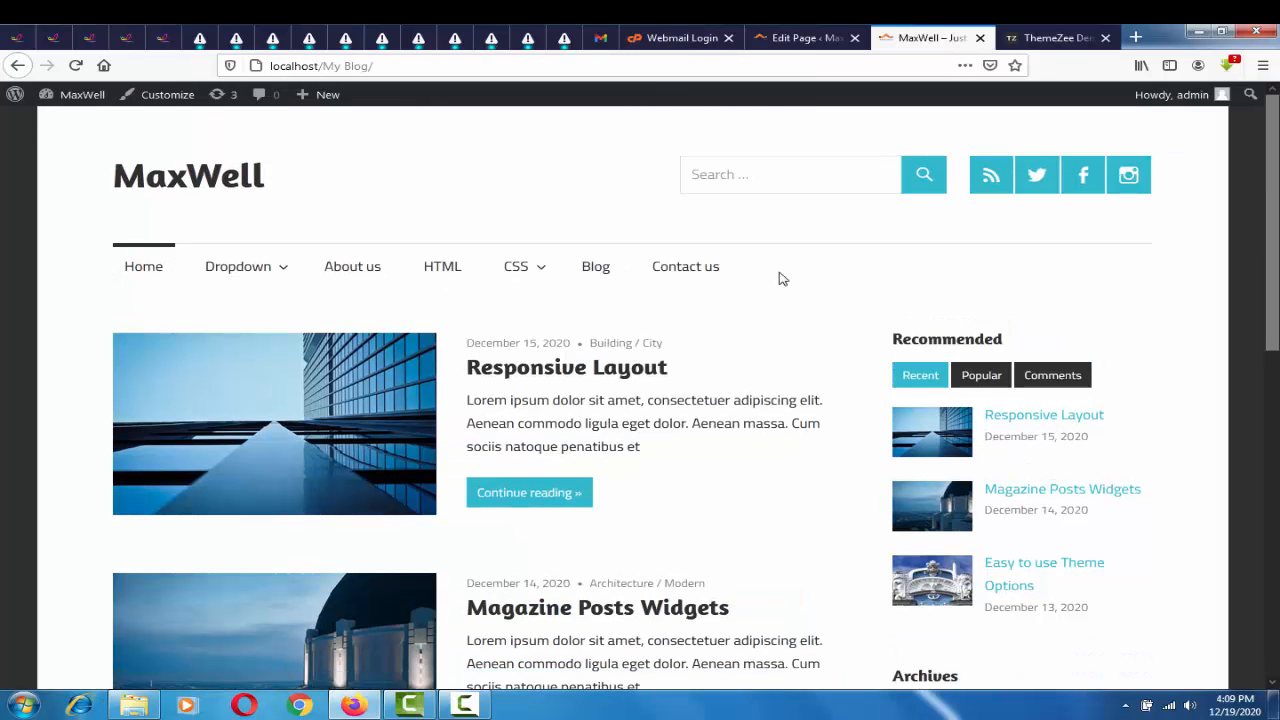